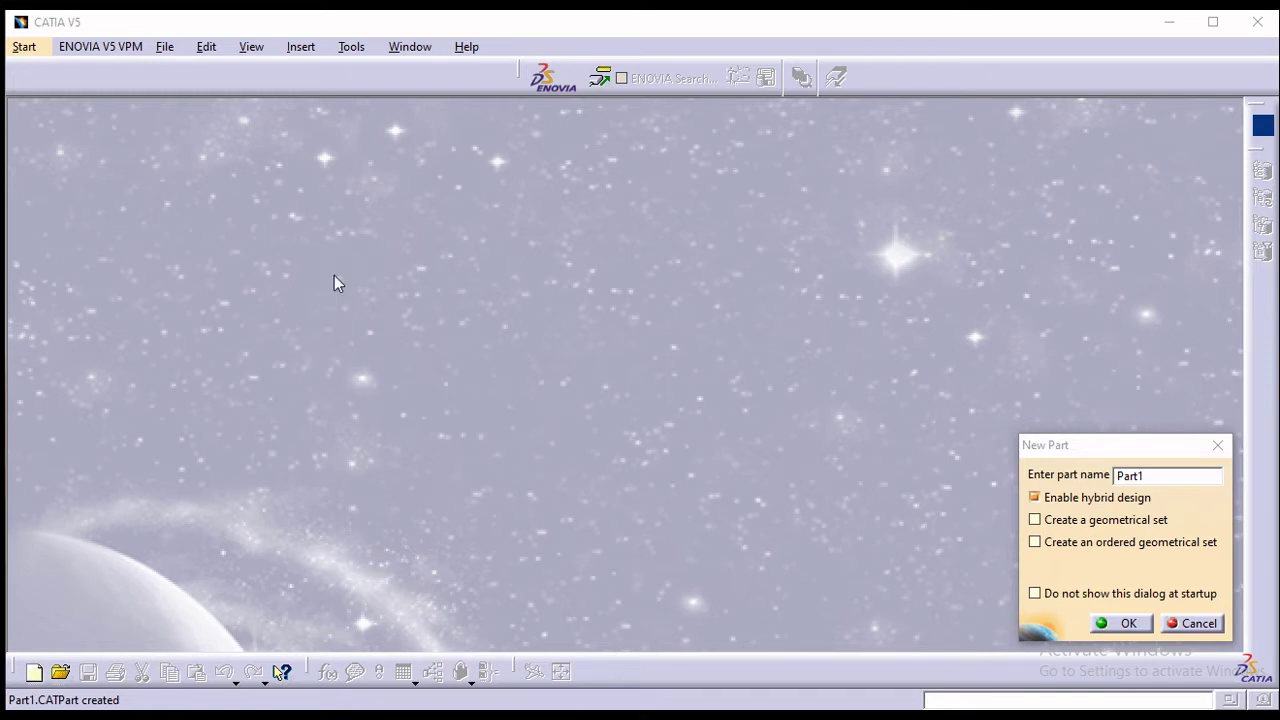
# Create the new part under the name "Basics 1" with hybrid design enabled.
pyautogui.click(1147, 474)
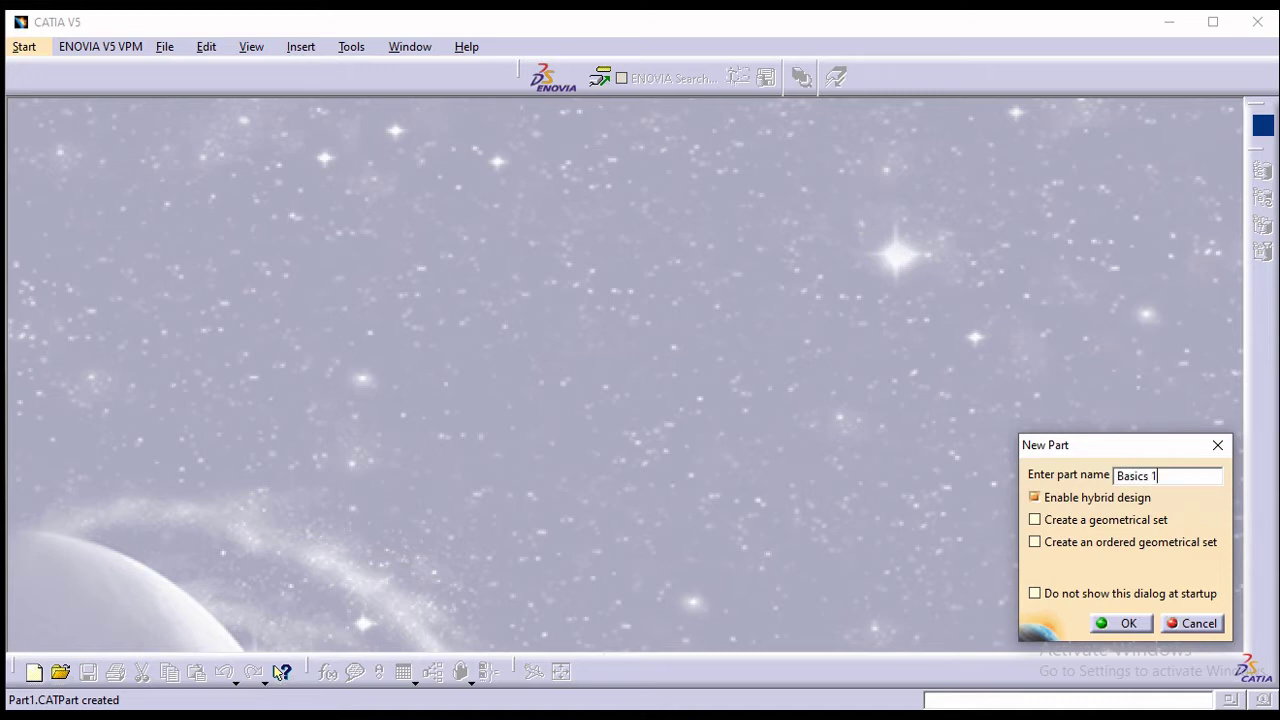
pyautogui.press('Return')
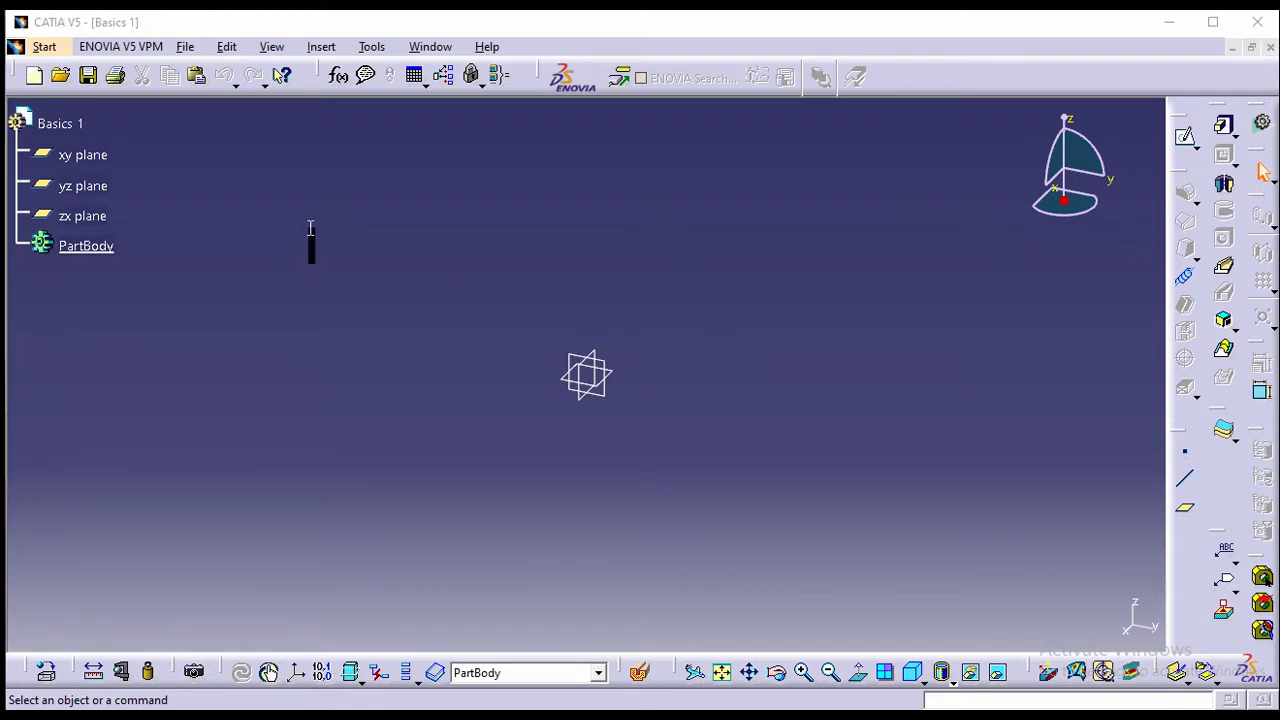
pyautogui.write('tod')
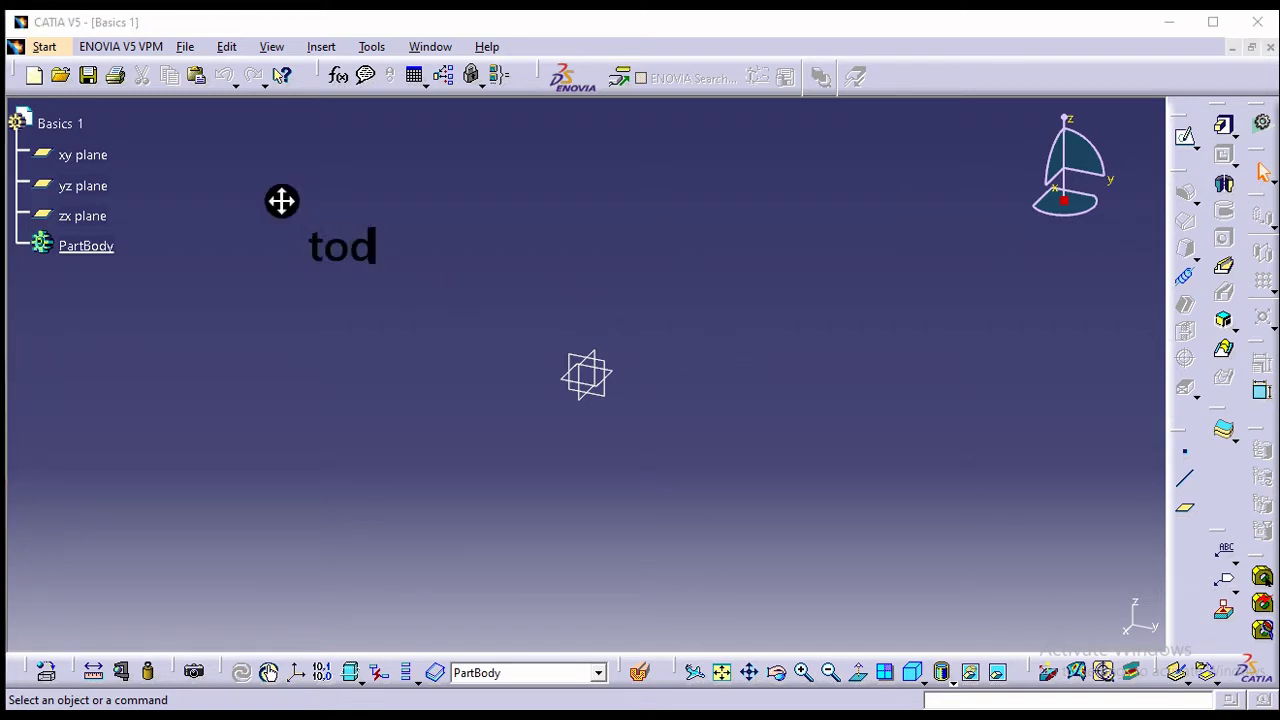
pyautogui.write('ay we')
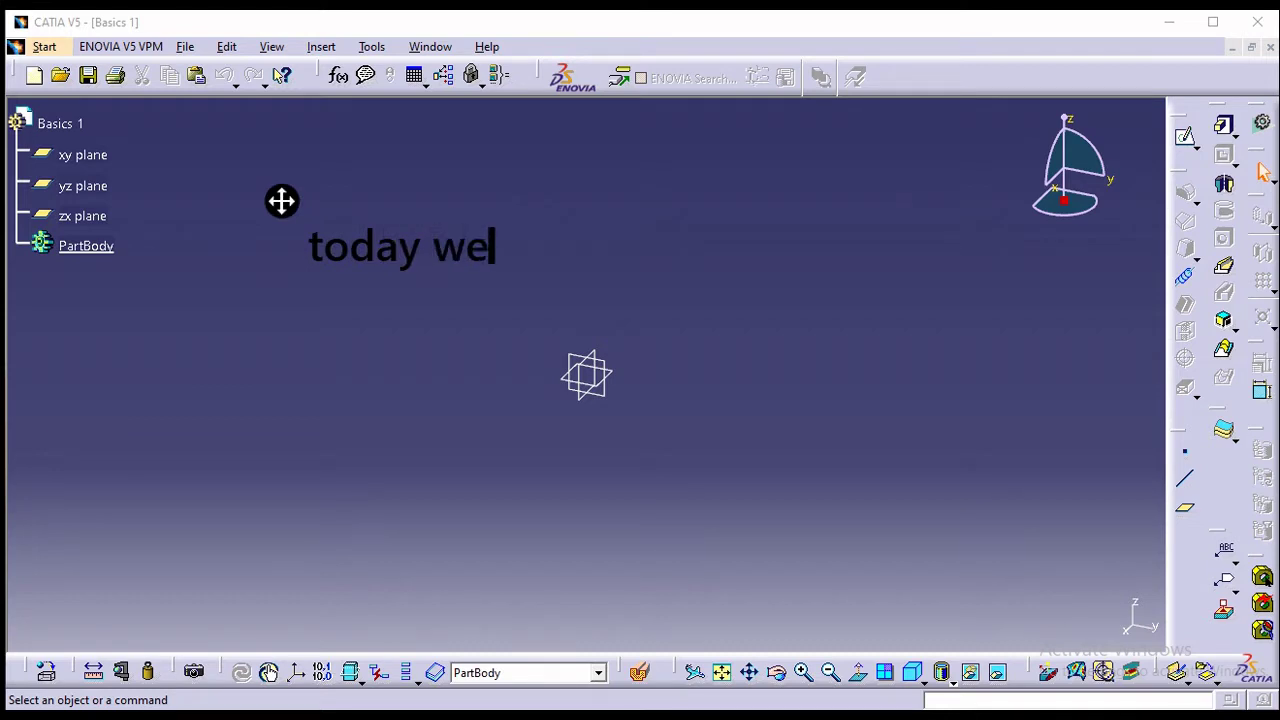
pyautogui.write(' gin')
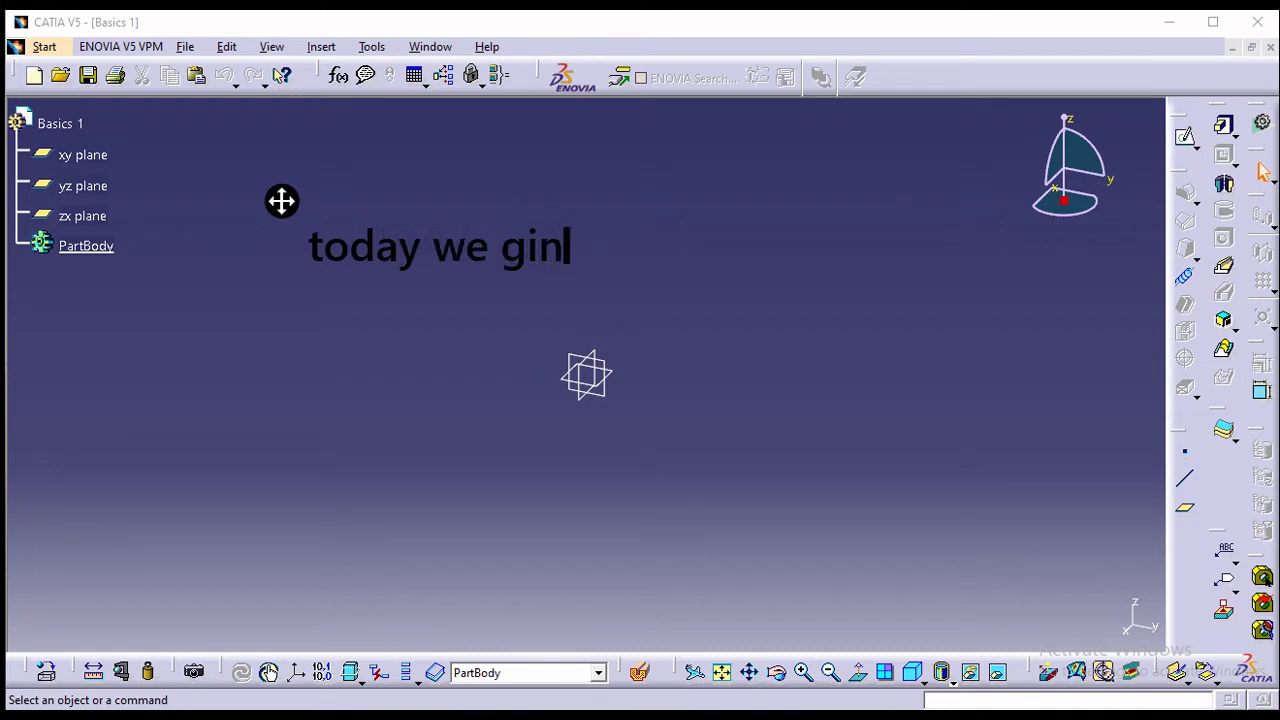
pyautogui.press('BackSpace')
pyautogui.press('BackSpace')
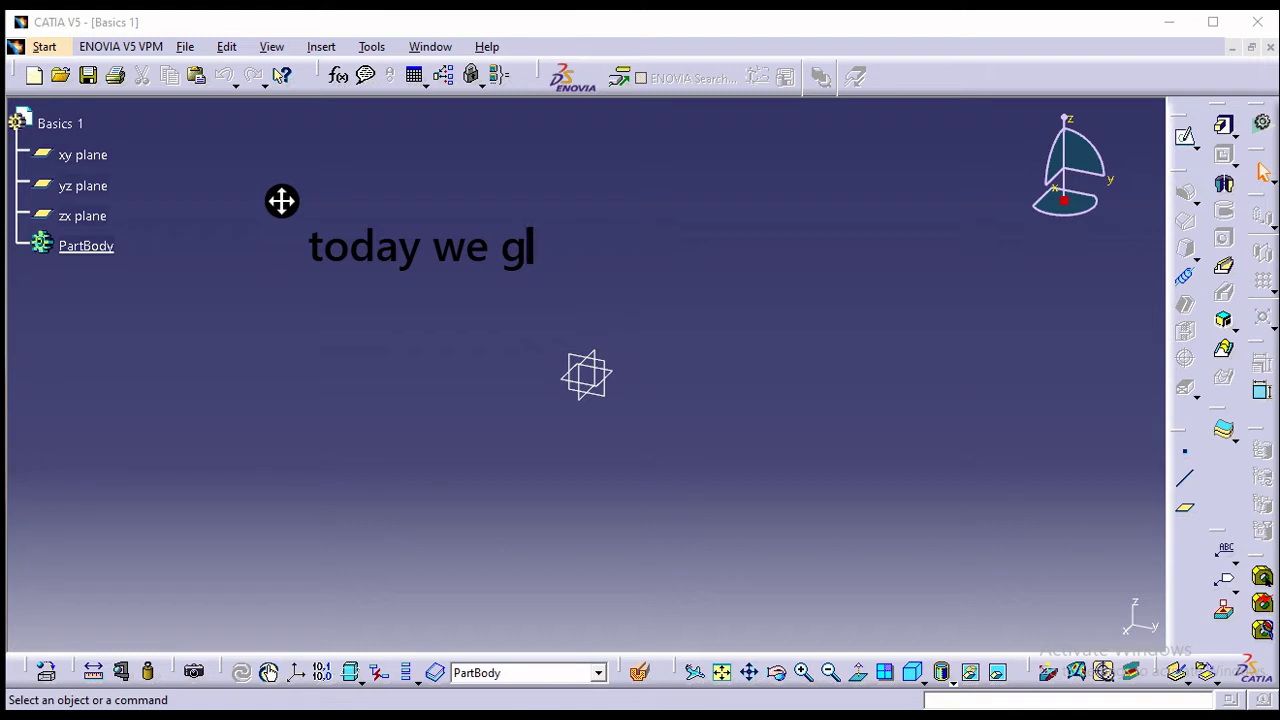
pyautogui.write('oing to see')
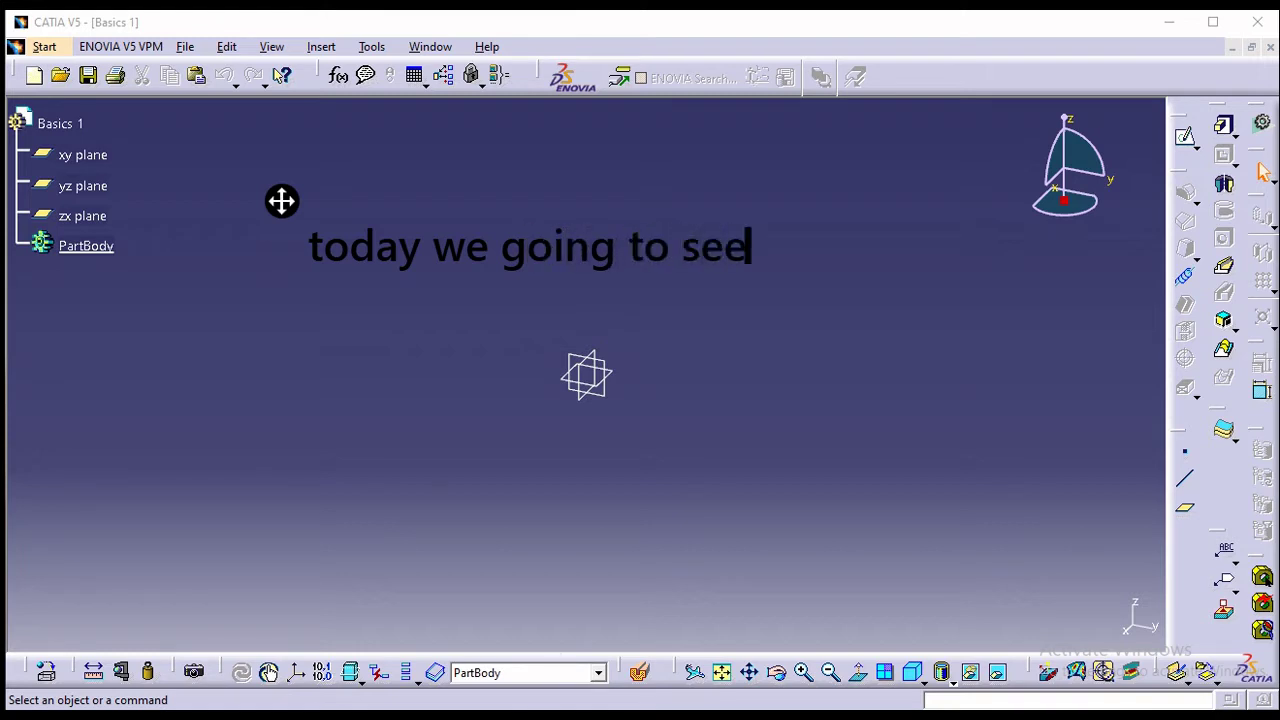
pyautogui.write(' the b')
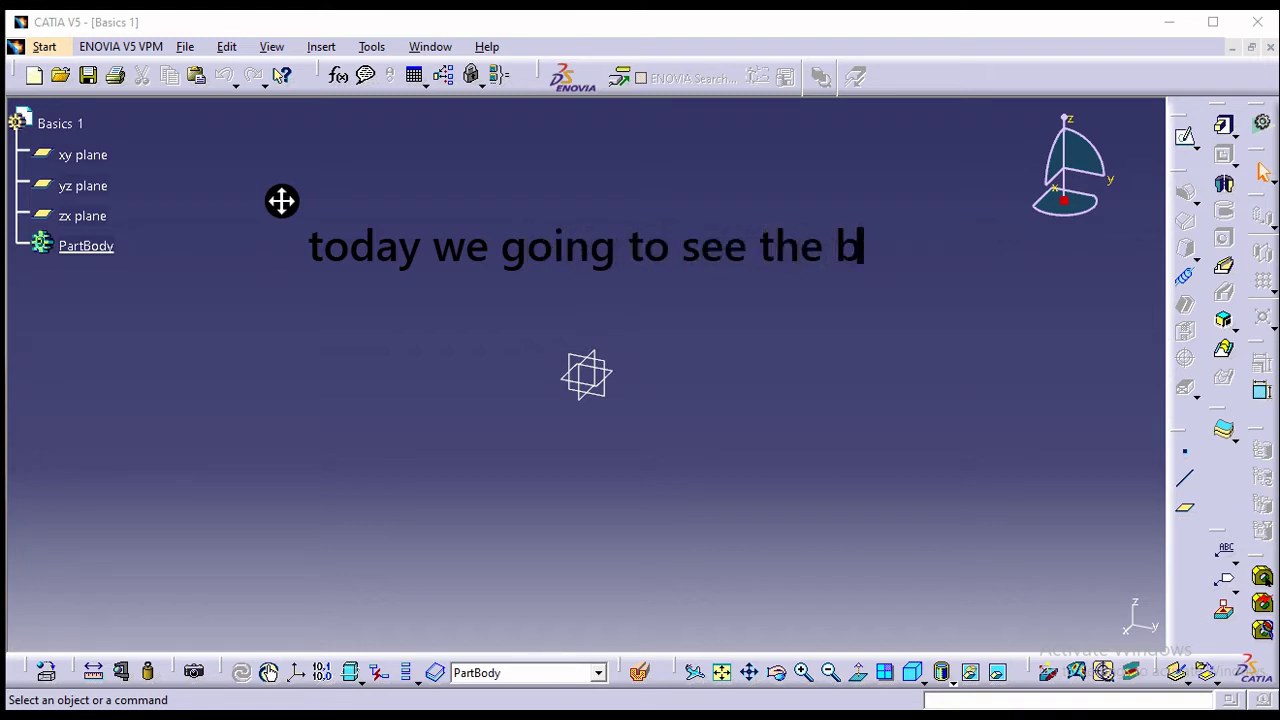
pyautogui.write('asics of')
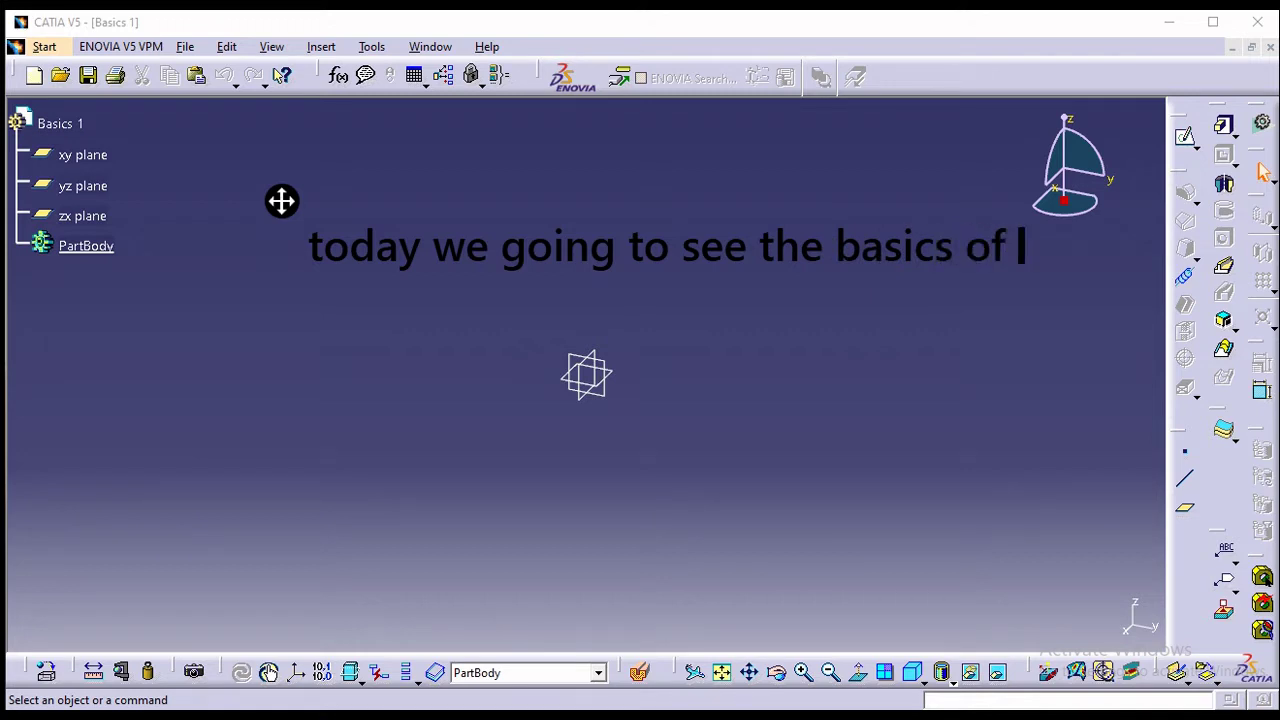
pyautogui.press('Return')
pyautogui.write('sketch')
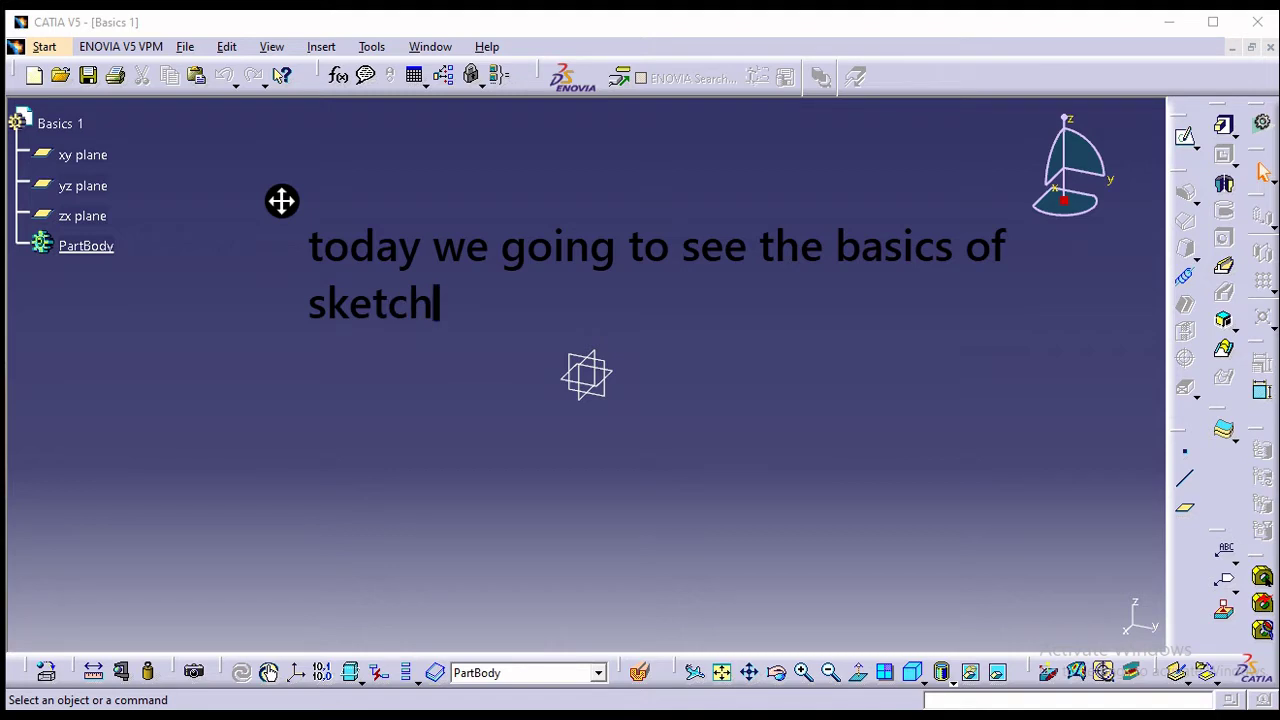
pyautogui.write('and ex')
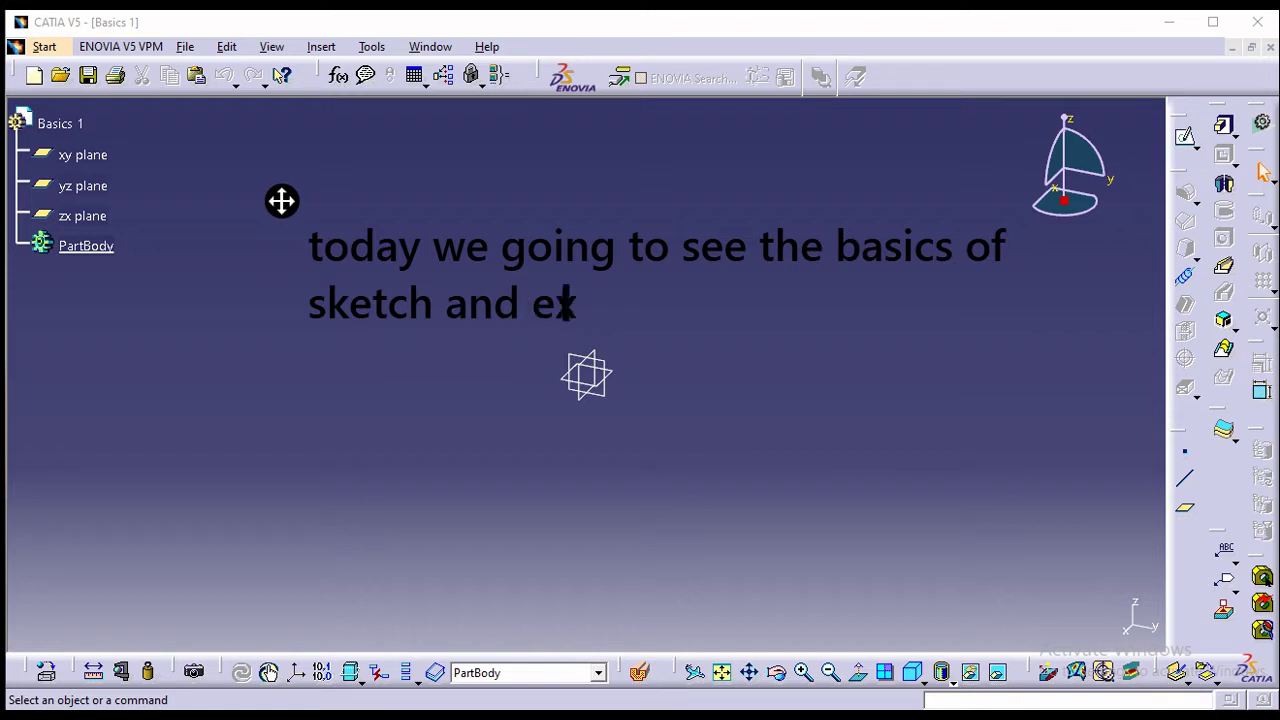
pyautogui.write('truder')
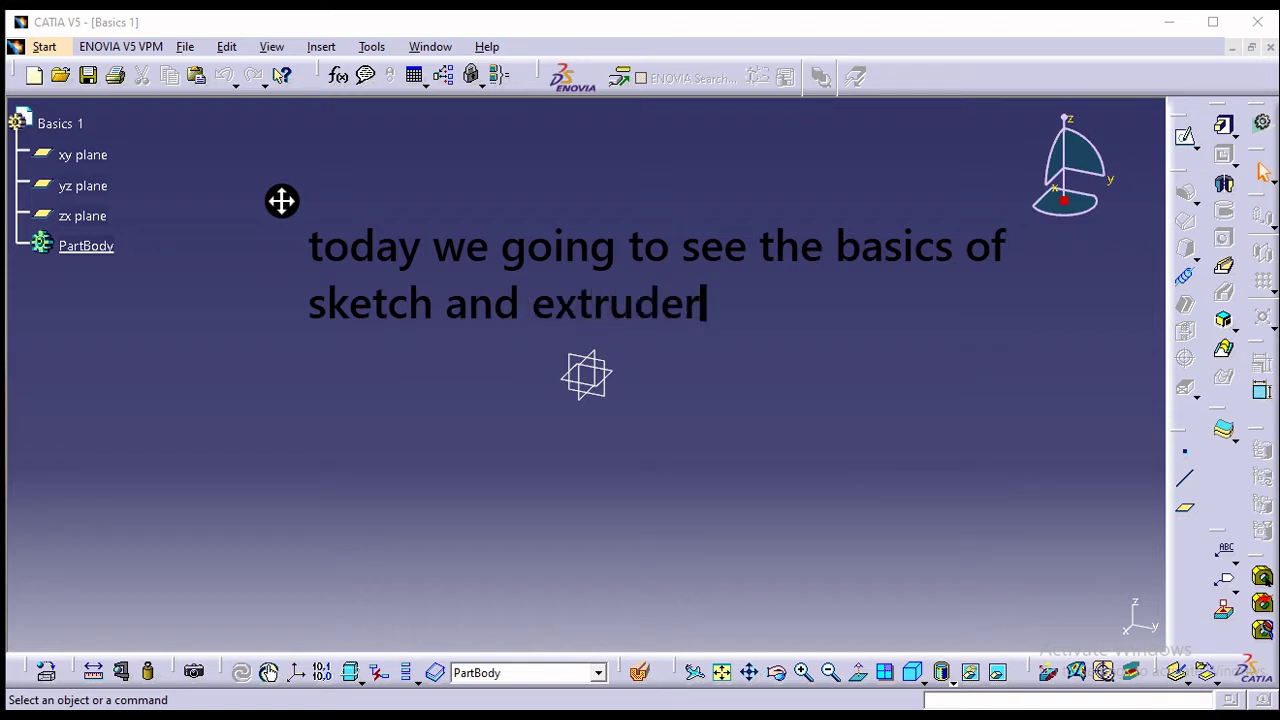
pyautogui.press('BackSpace')
pyautogui.press('BackSpace')
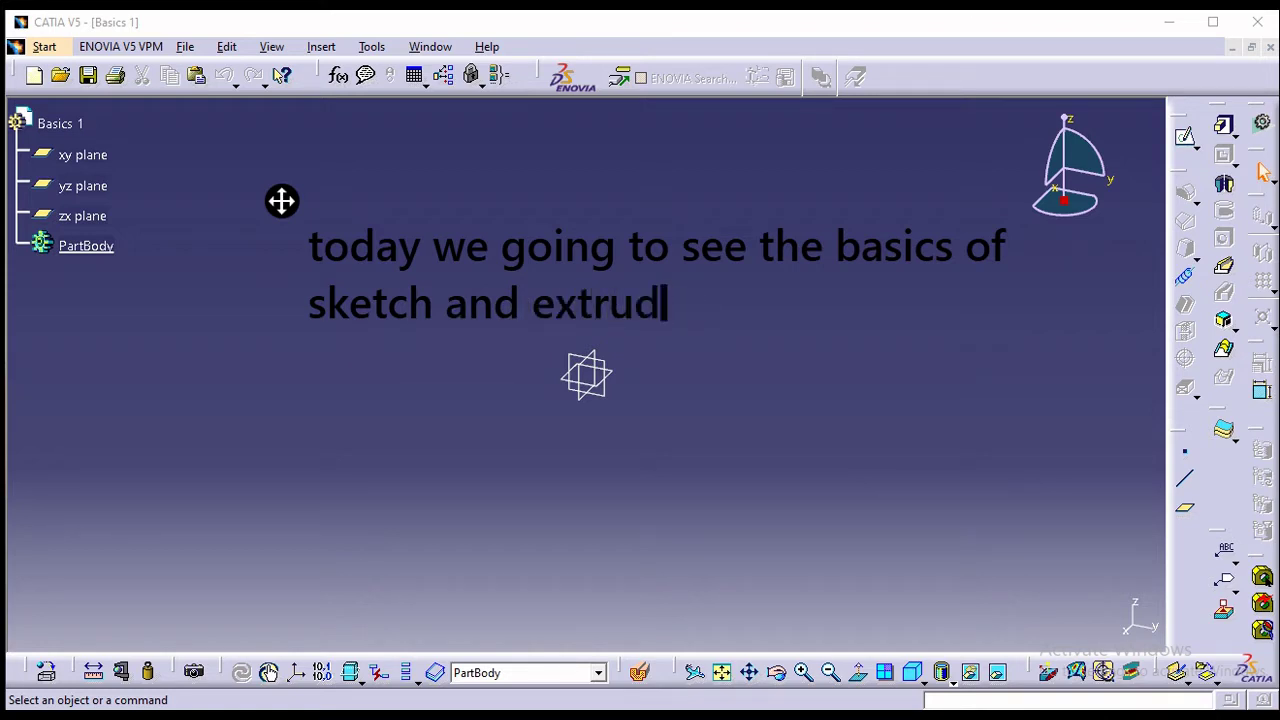
pyautogui.write('e')
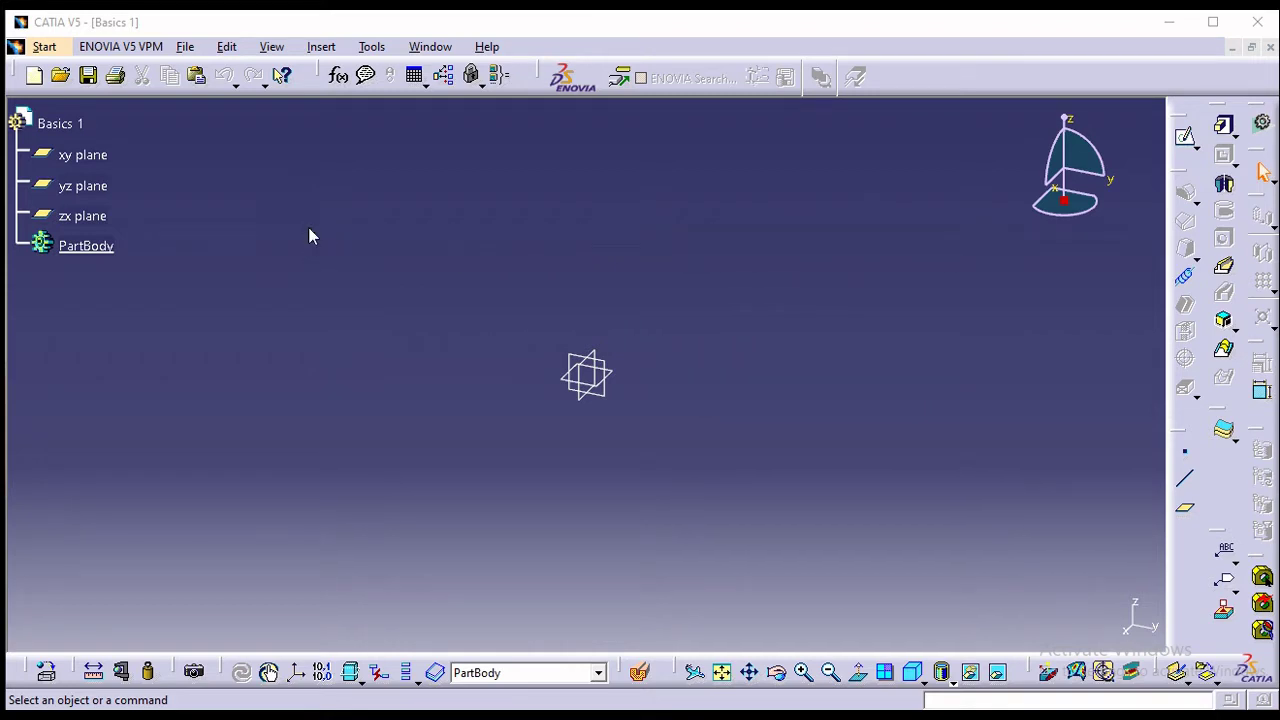
# Open a new sketch on the xy plane.
pyautogui.click(1186, 145)
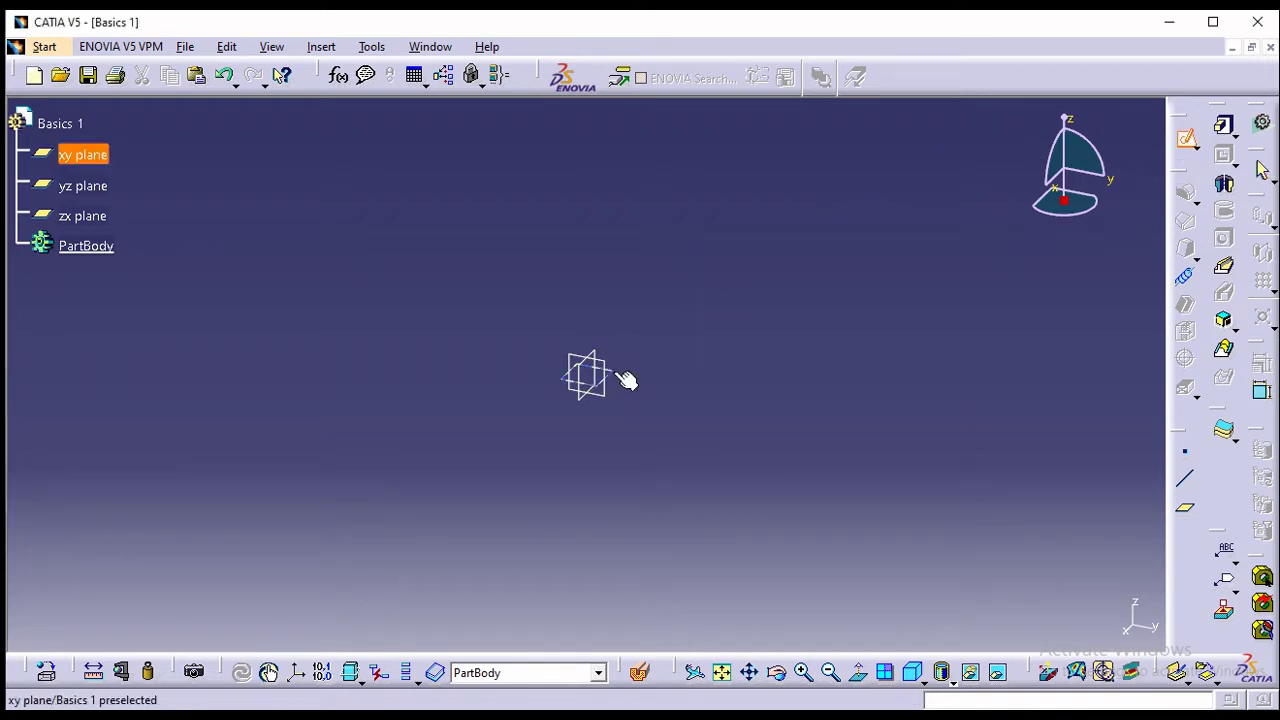
pyautogui.click(84, 155)
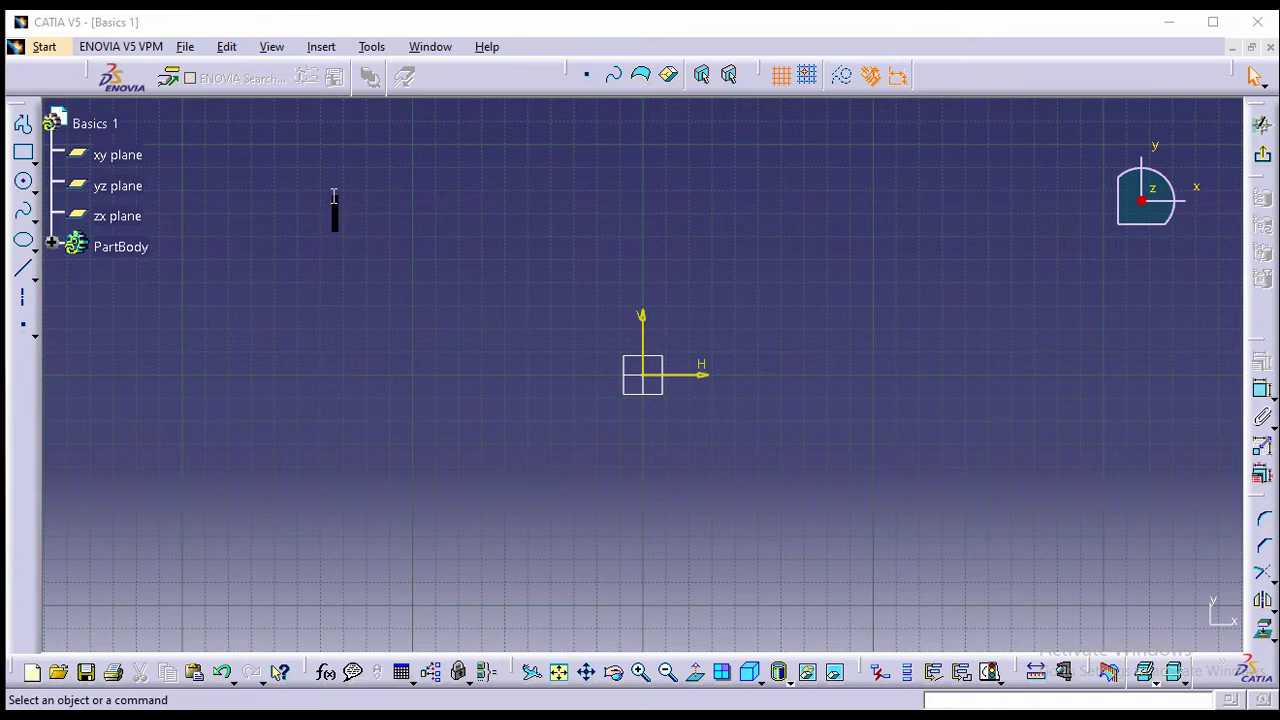
pyautogui.write('start the')
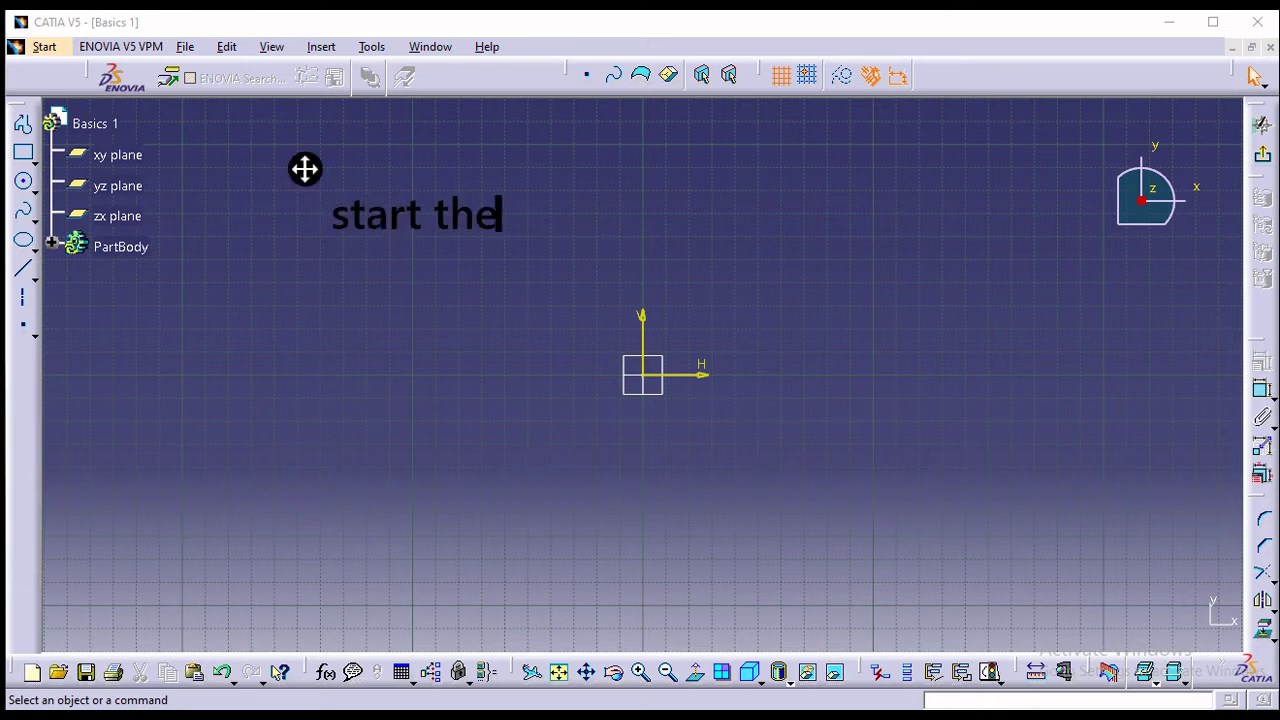
pyautogui.write(' sket')
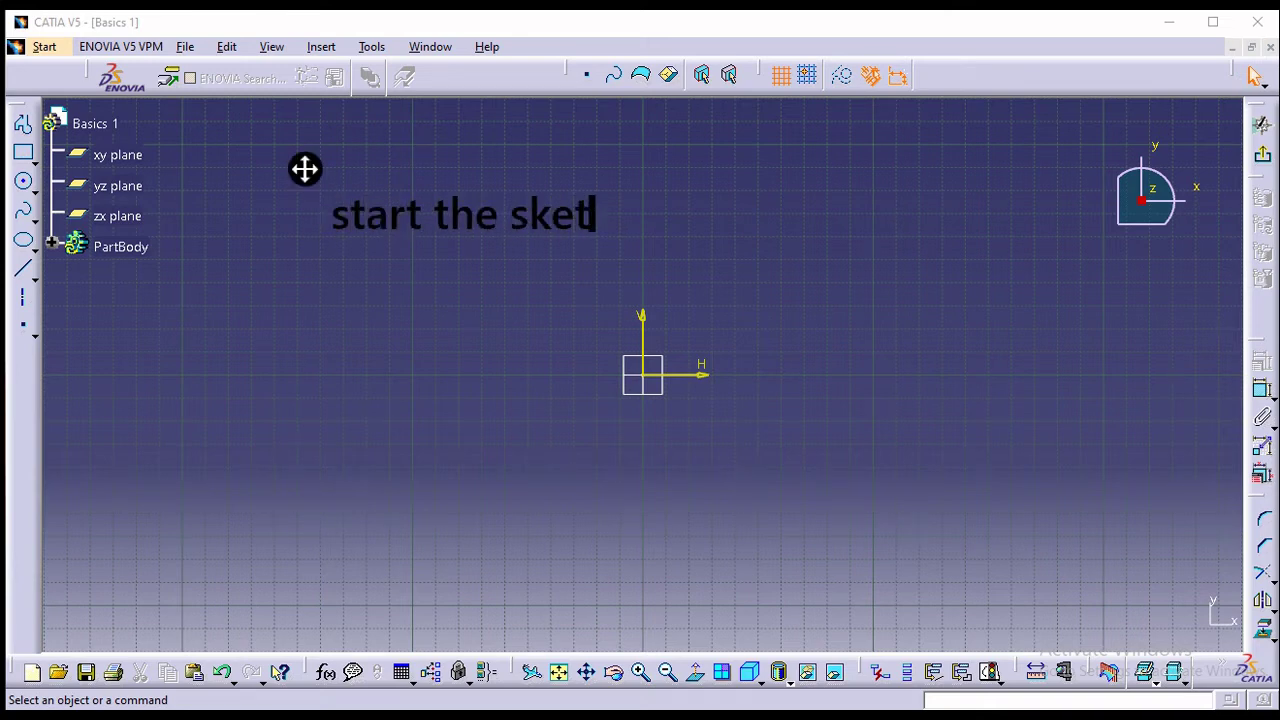
pyautogui.write('ch and chh')
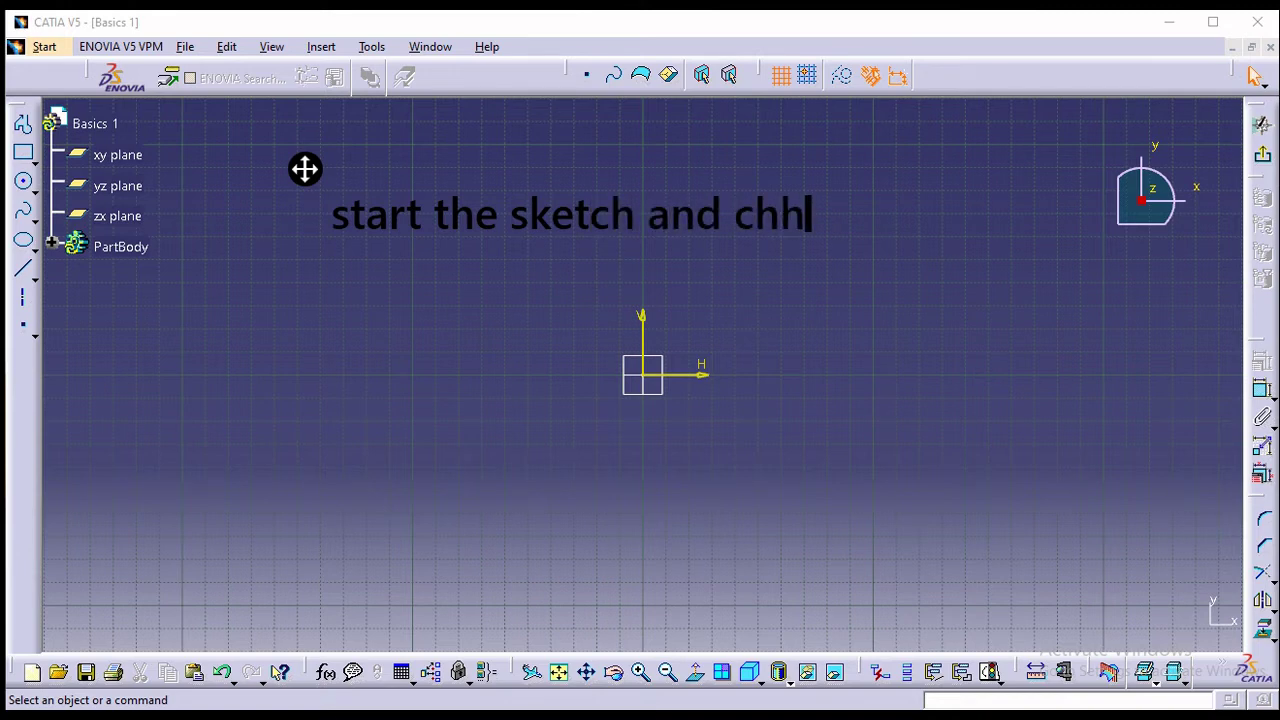
pyautogui.press('BackSpace')
pyautogui.write('ose')
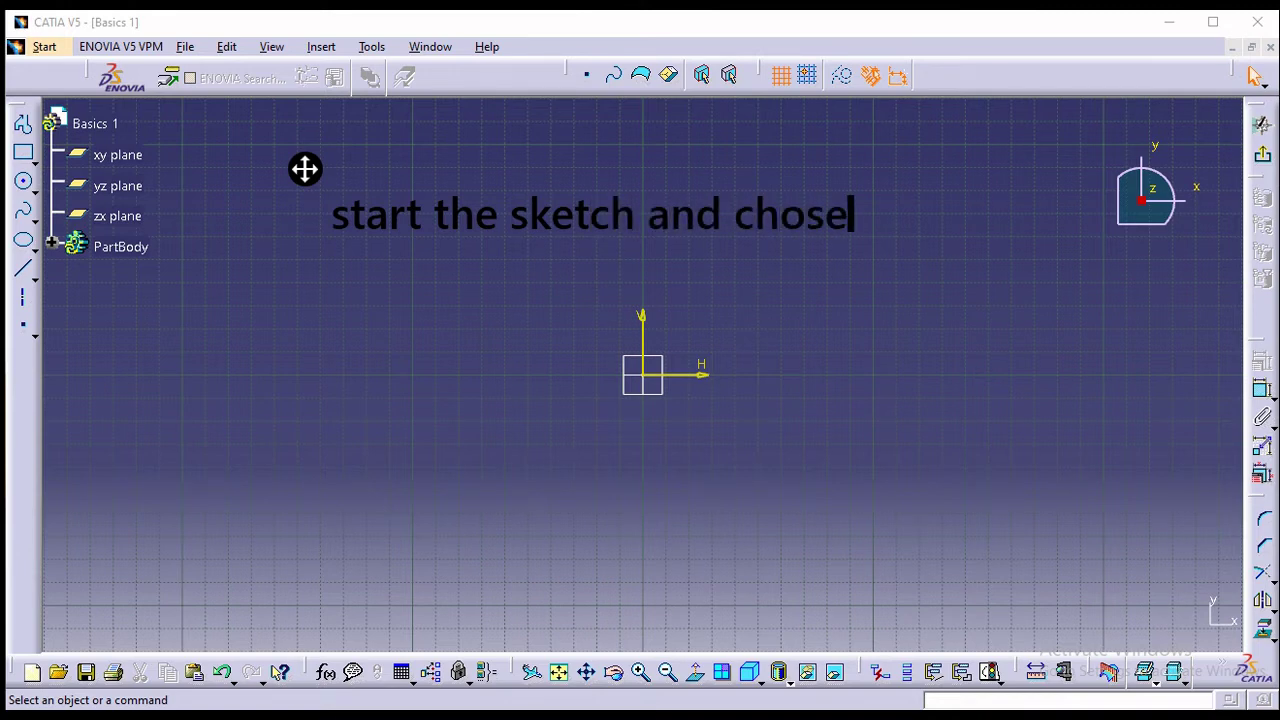
pyautogui.press('BackSpace')
pyautogui.press('BackSpace')
pyautogui.press('BackSpace')
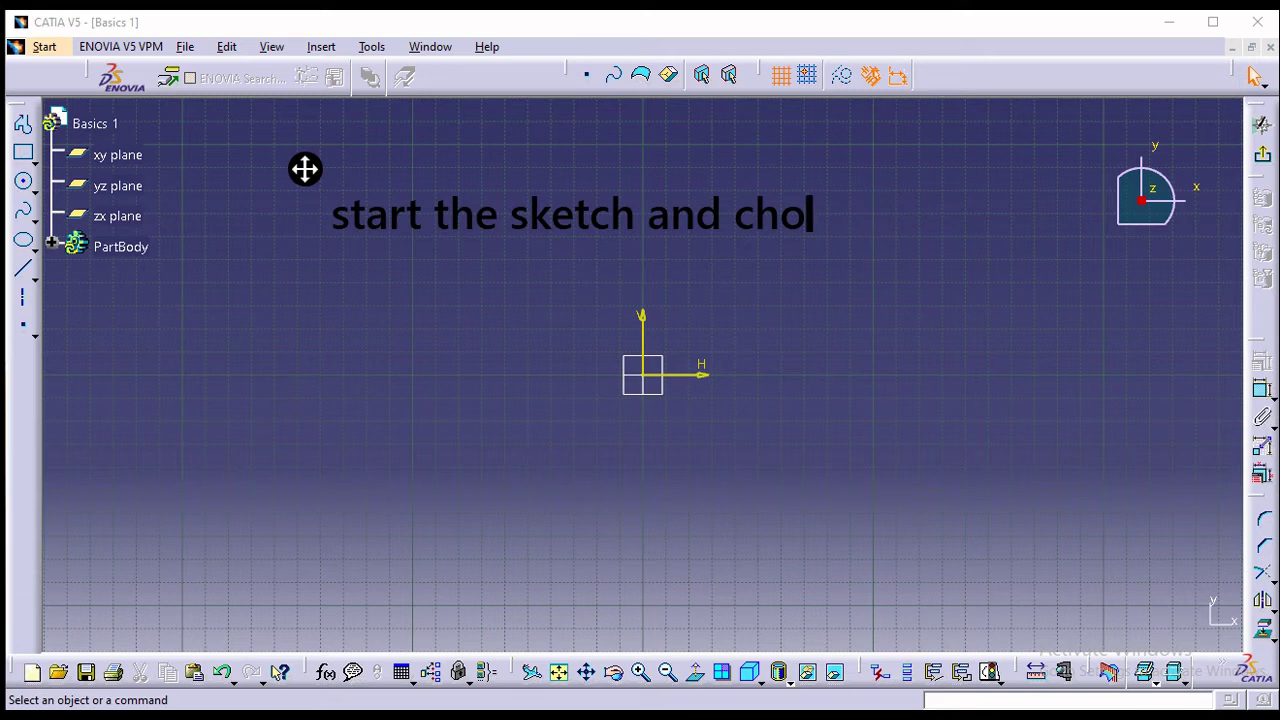
pyautogui.write('ose a plae')
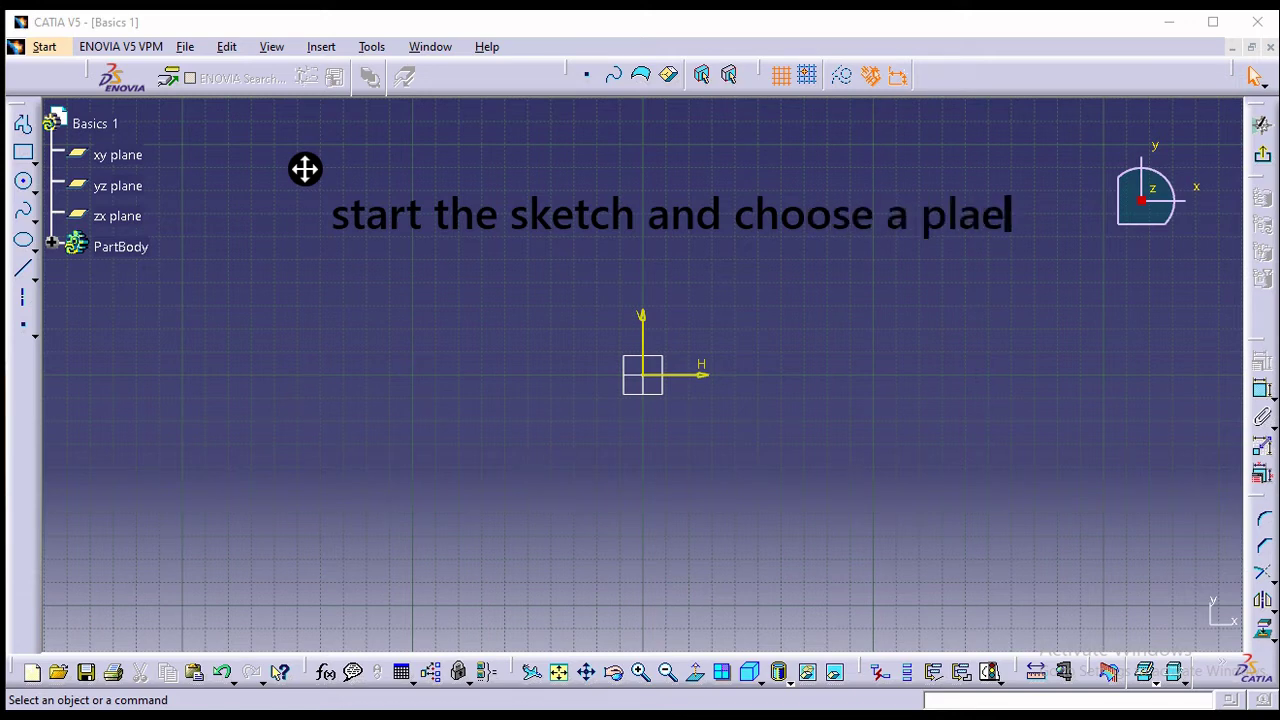
pyautogui.press('BackSpace')
pyautogui.write('ne')
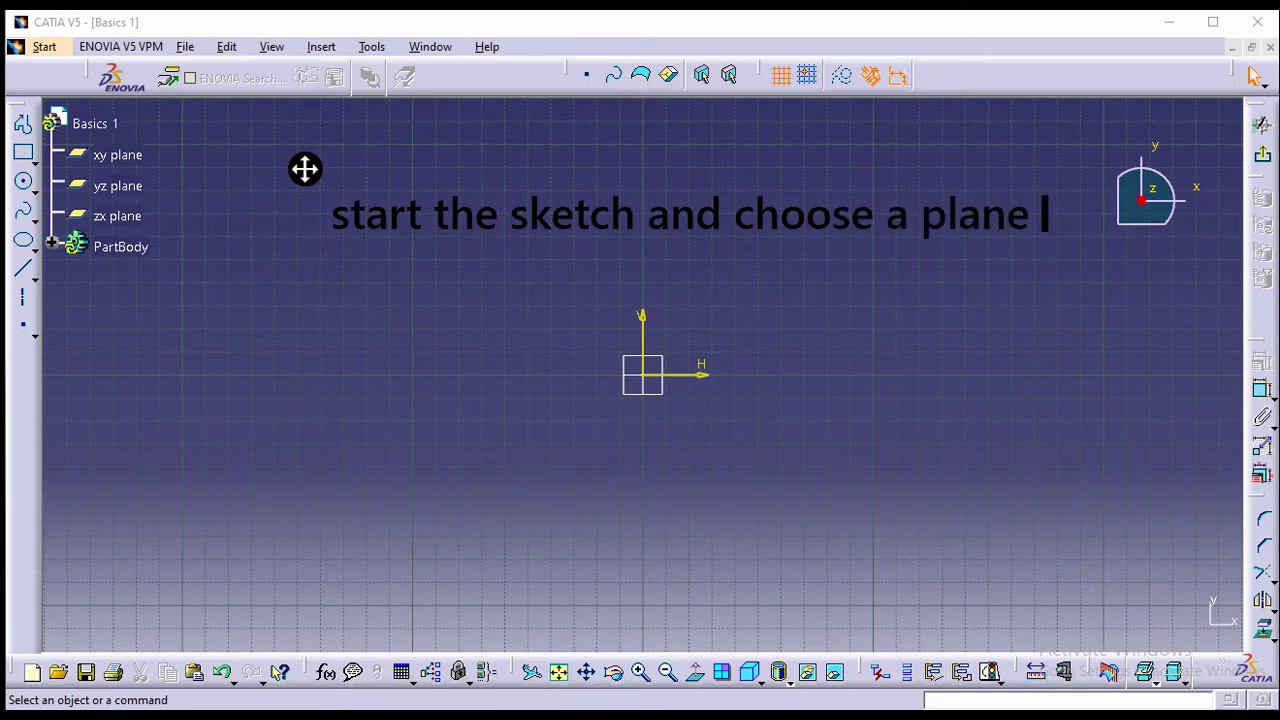
pyautogui.press('BackSpace')
pyautogui.press('BackSpace')
pyautogui.press('BackSpace')
pyautogui.press('BackSpace')
pyautogui.press('BackSpace')
pyautogui.press('BackSpace')
pyautogui.press('BackSpace')
pyautogui.press('BackSpace')
pyautogui.press('BackSpace')
pyautogui.press('BackSpace')
pyautogui.press('BackSpace')
pyautogui.press('BackSpace')
pyautogui.press('BackSpace')
pyautogui.press('BackSpace')
pyautogui.press('BackSpace')
pyautogui.press('BackSpace')
pyautogui.press('BackSpace')
pyautogui.press('BackSpace')
pyautogui.press('BackSpace')
pyautogui.press('BackSpace')
pyautogui.press('BackSpace')
pyautogui.press('BackSpace')
pyautogui.press('BackSpace')
pyautogui.press('BackSpace')
pyautogui.press('BackSpace')
pyautogui.press('BackSpace')
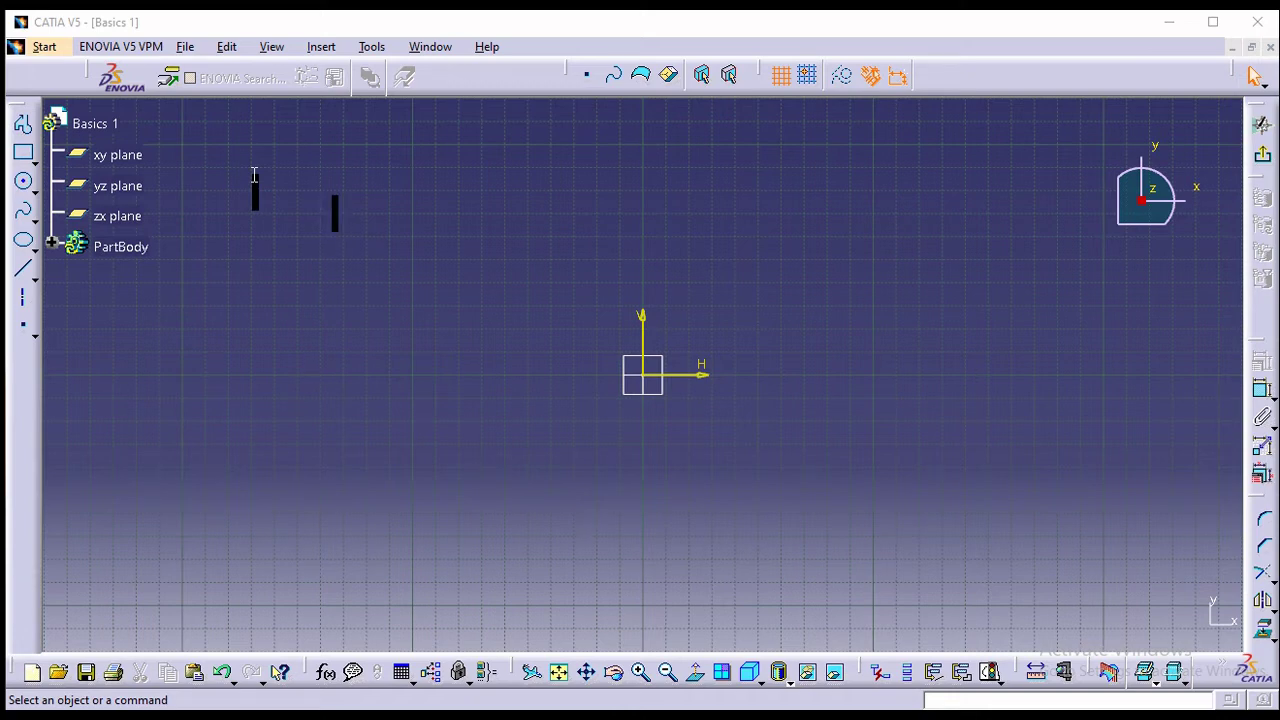
pyautogui.write('set the ')
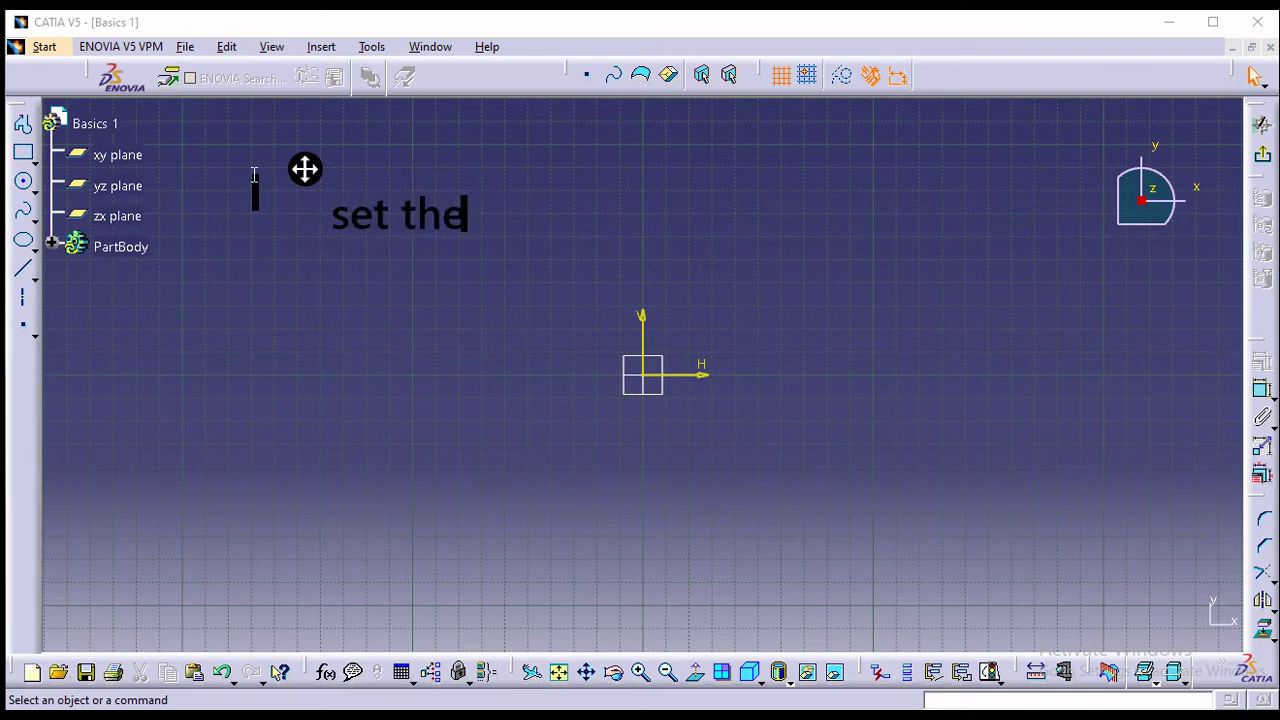
pyautogui.write('basic tod')
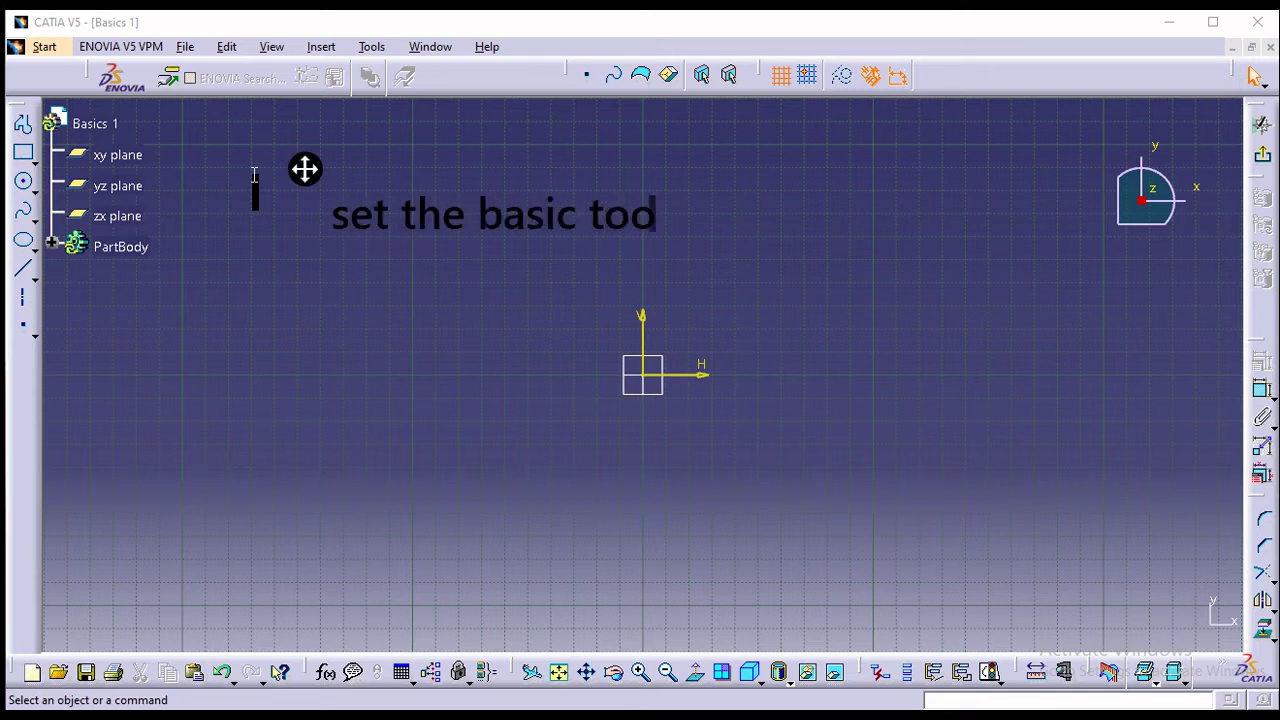
pyautogui.press('BackSpace')
pyautogui.write('olbars')
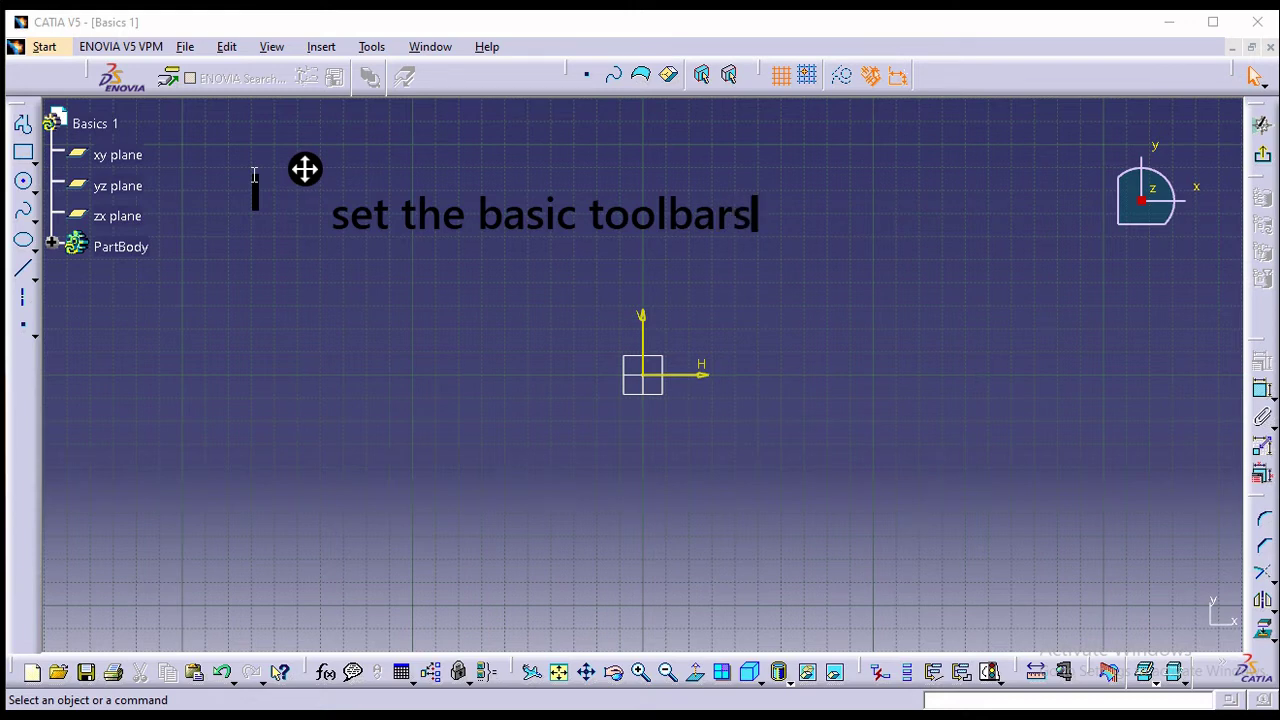
pyautogui.write('for ske')
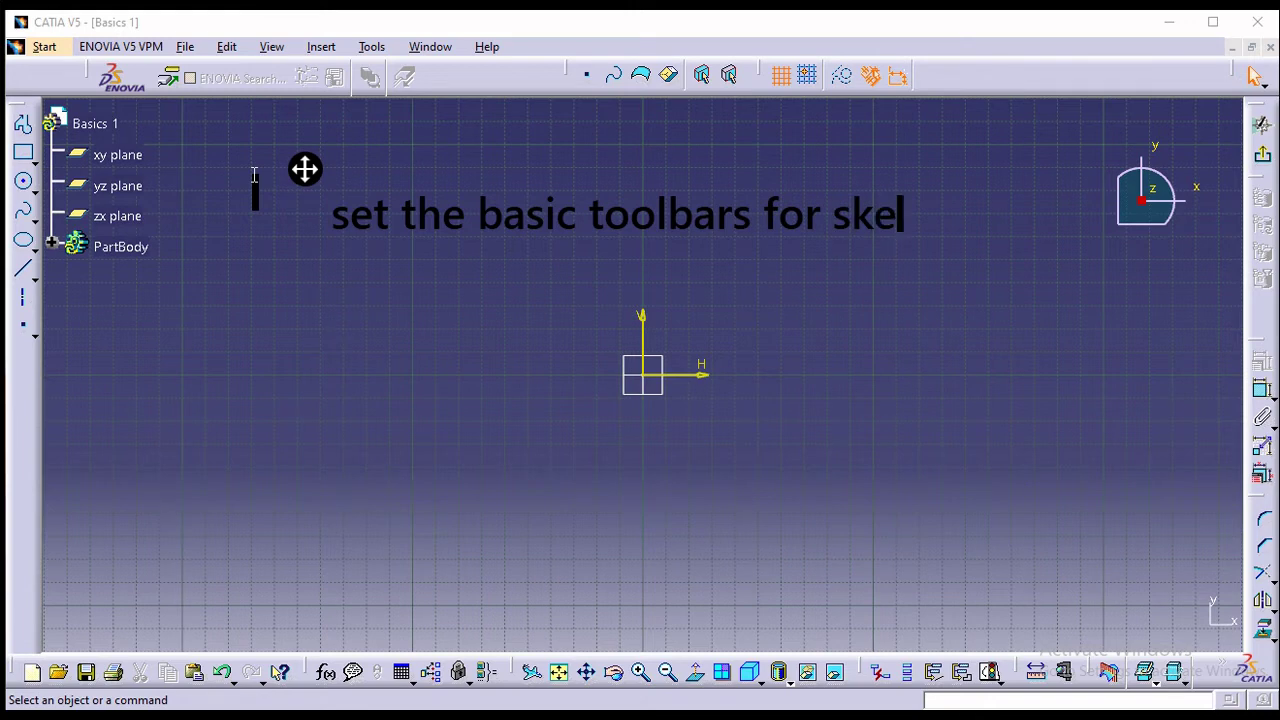
pyautogui.write('tching')
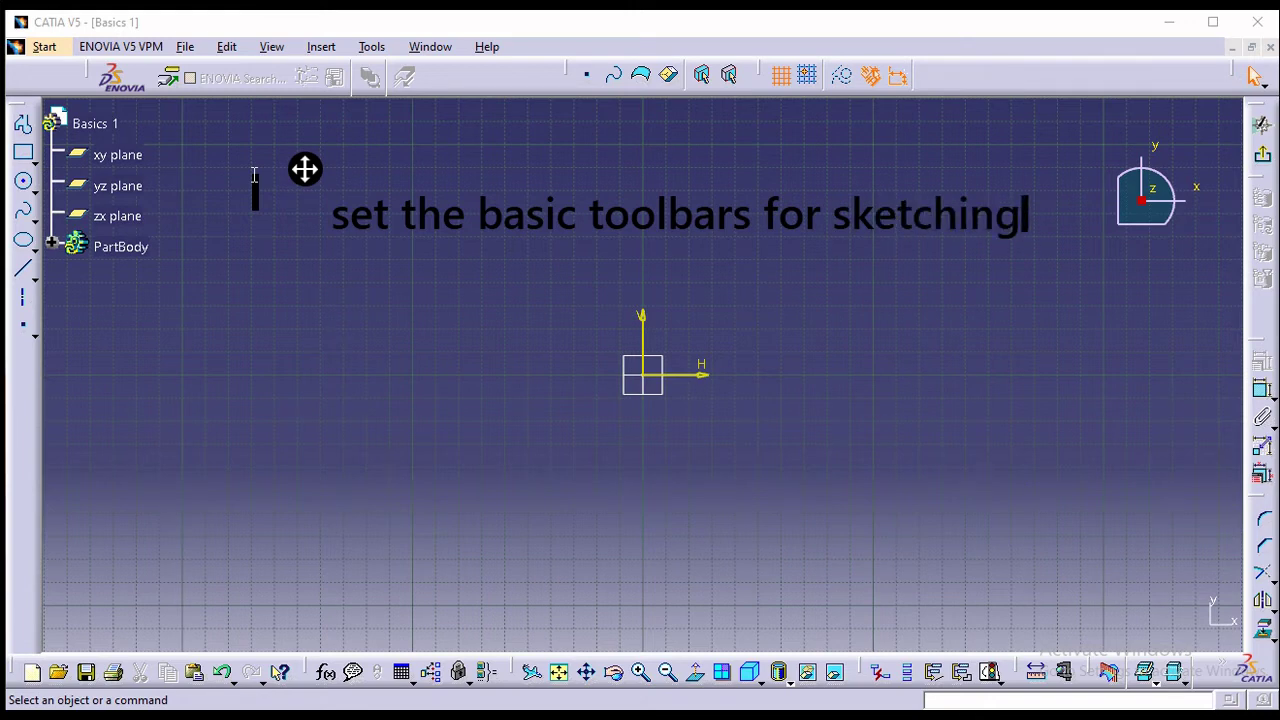
pyautogui.press('BackSpace')
pyautogui.press('BackSpace')
pyautogui.press('BackSpace')
pyautogui.press('BackSpace')
pyautogui.press('BackSpace')
pyautogui.press('BackSpace')
pyautogui.press('BackSpace')
pyautogui.press('BackSpace')
pyautogui.press('BackSpace')
pyautogui.press('BackSpace')
pyautogui.press('BackSpace')
pyautogui.press('BackSpace')
pyautogui.press('BackSpace')
pyautogui.press('BackSpace')
pyautogui.press('BackSpace')
pyautogui.press('BackSpace')
pyautogui.press('BackSpace')
pyautogui.press('BackSpace')
pyautogui.press('BackSpace')
pyautogui.press('BackSpace')
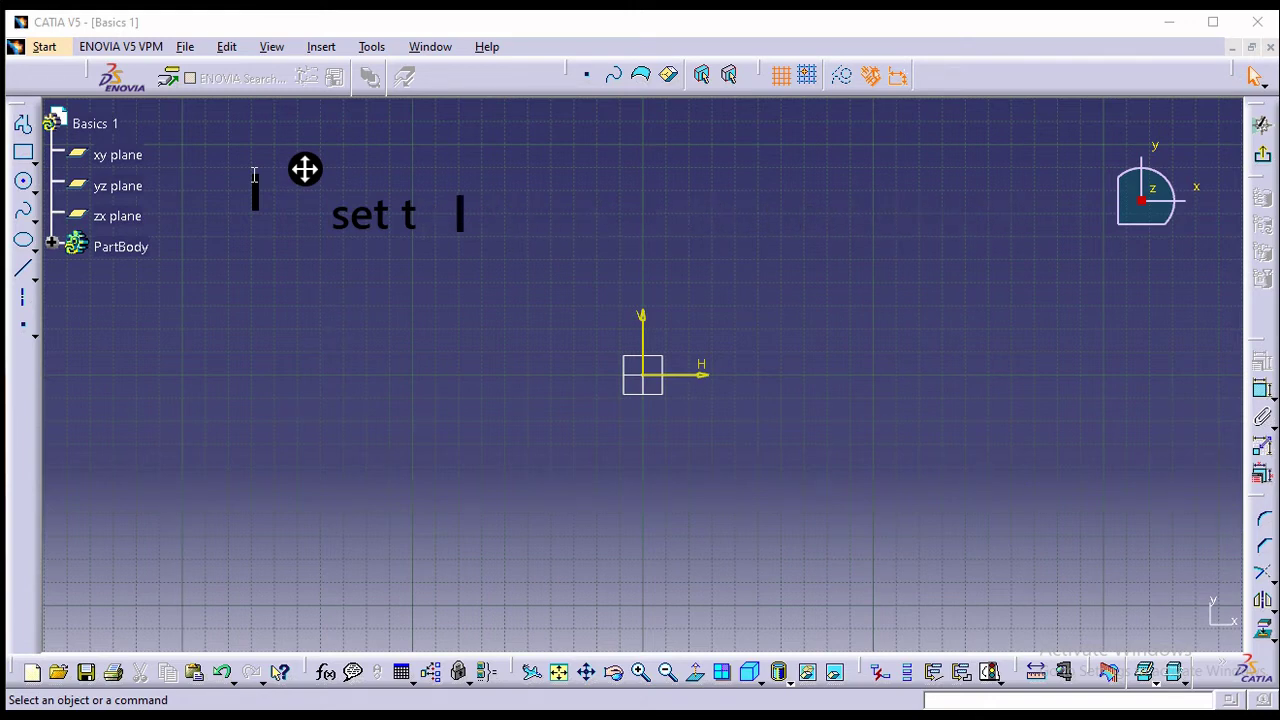
pyautogui.press('BackSpace')
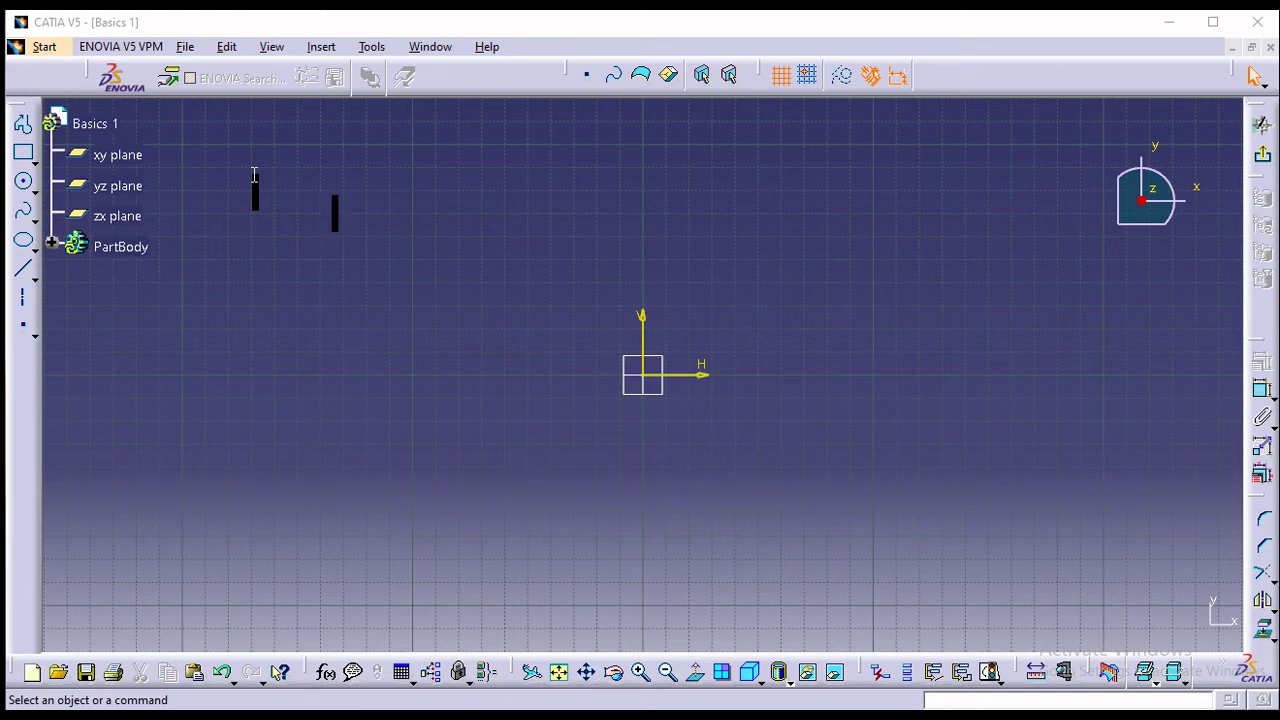
pyautogui.press('Escape')
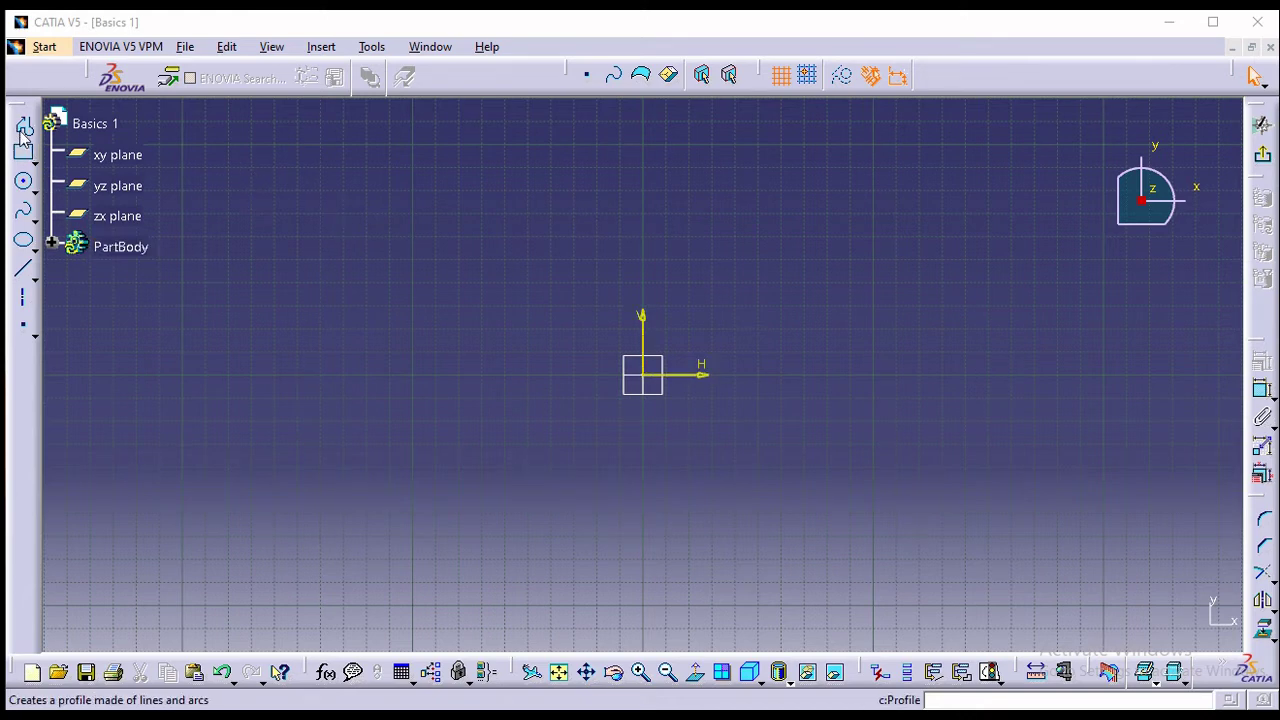
# Undock the sketcher's Profile toolbar and place it floating over the drawing area beside the specification tree.
pyautogui.moveTo(22, 106); pyautogui.dragTo(258, 112)
pyautogui.click(266, 157)
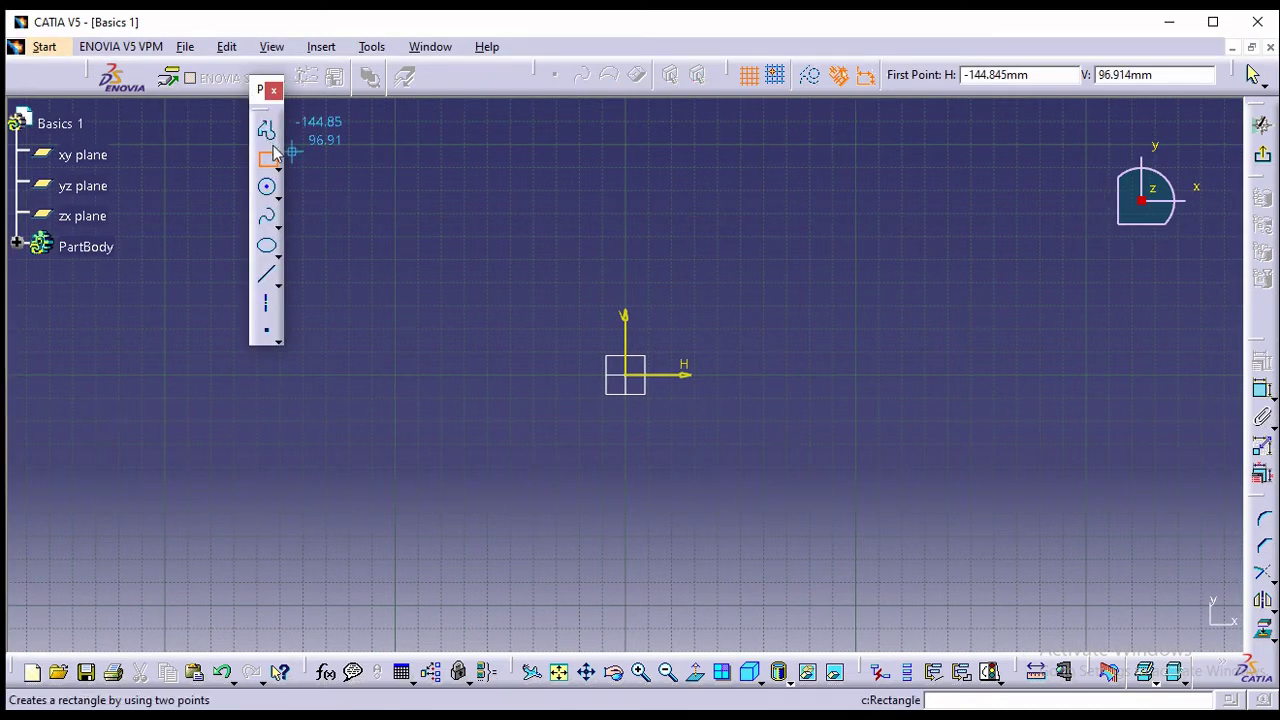
pyautogui.click(272, 155)
pyautogui.moveTo(254, 92); pyautogui.dragTo(272, 150)
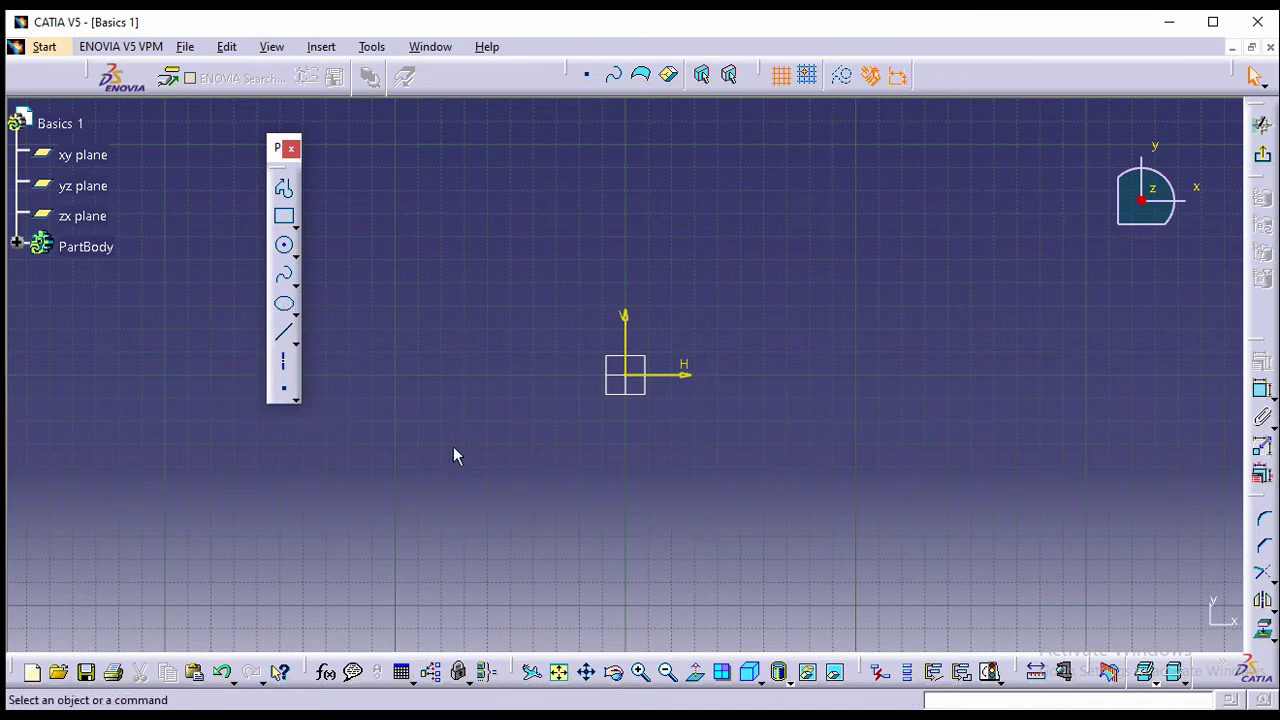
# Sketch a closed stepped profile with its base on the H axis, about 107 mm wide and 34 mm high, with an upper block about 47 by 31 mm.
pyautogui.click(286, 189)
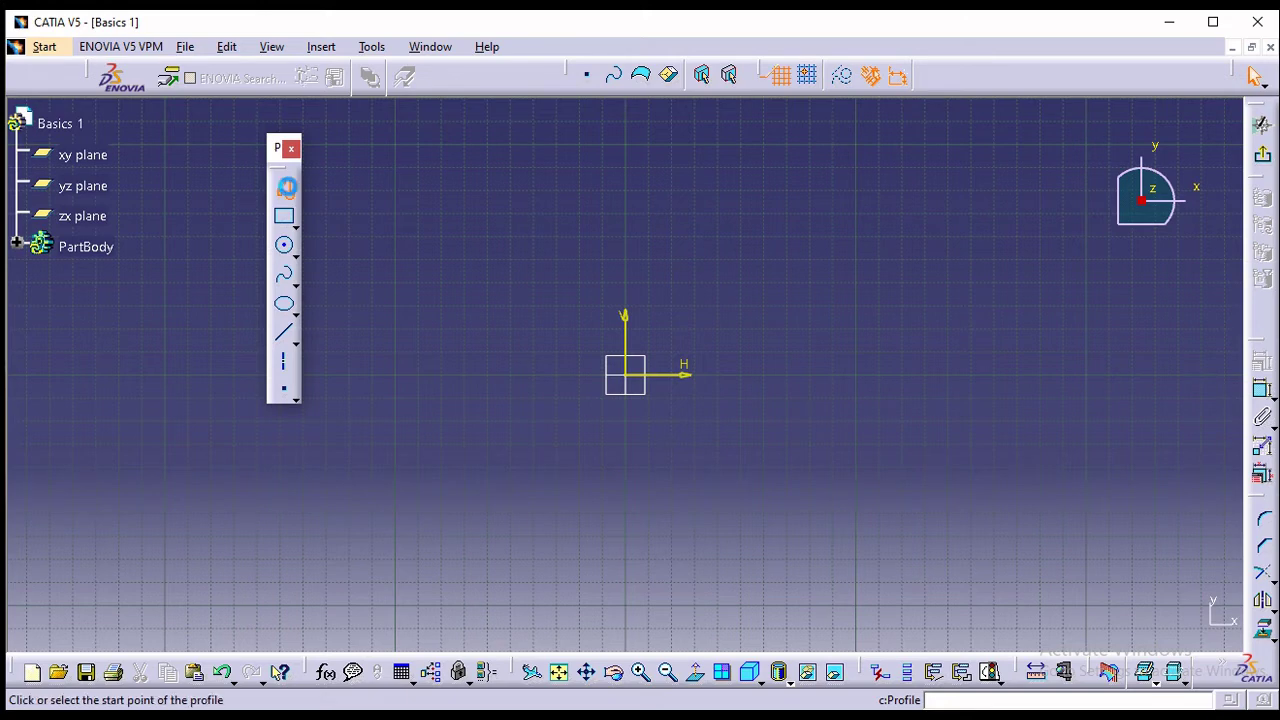
pyautogui.click(519, 387)
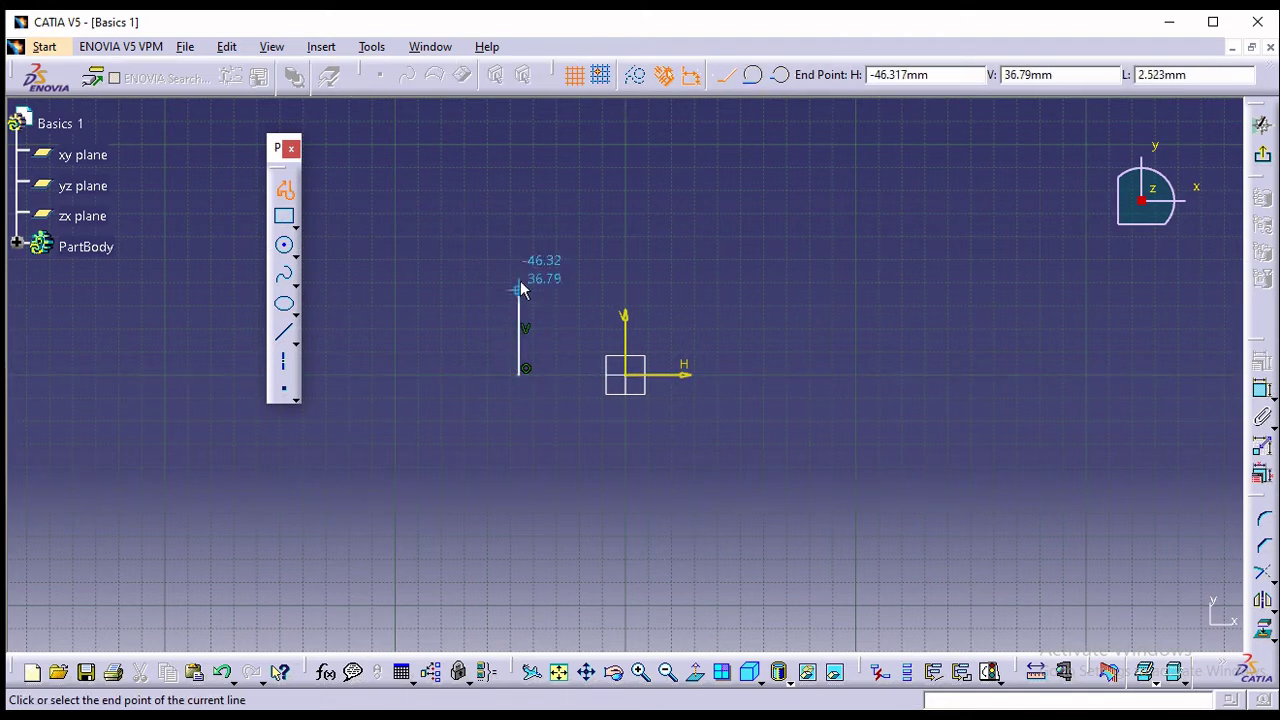
pyautogui.click(519, 295)
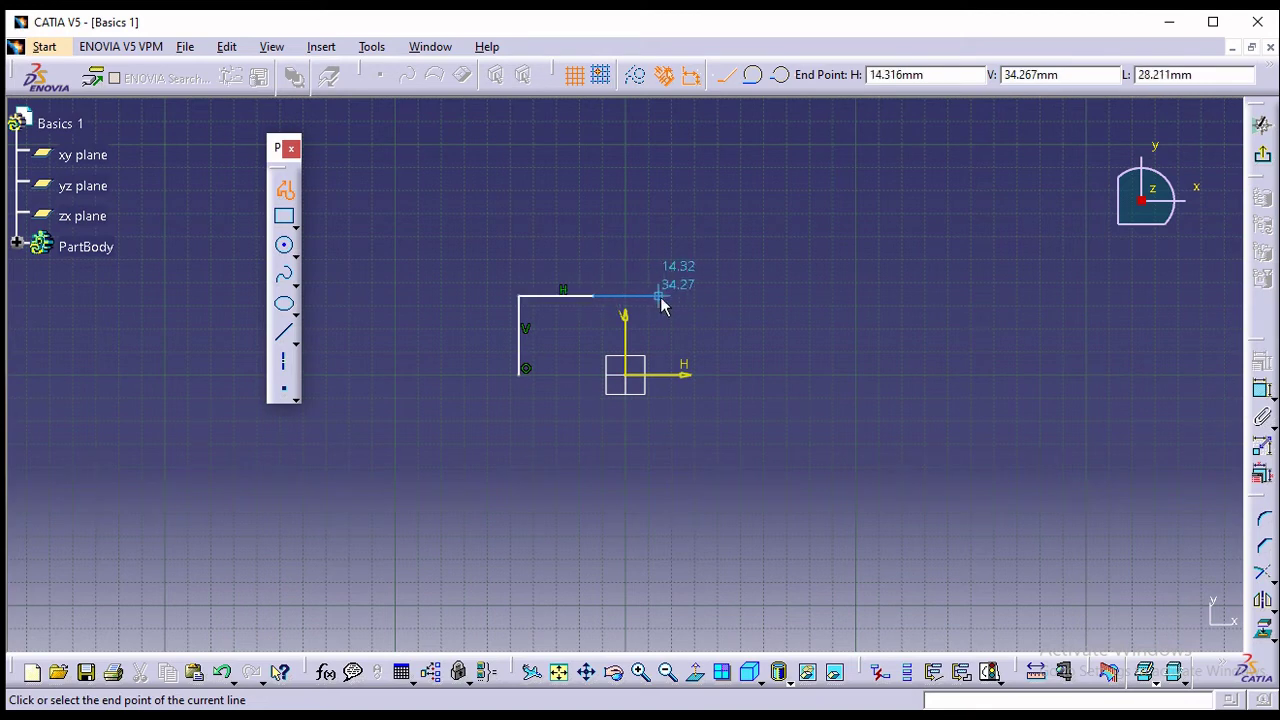
pyautogui.click(593, 296)
pyautogui.click(593, 219)
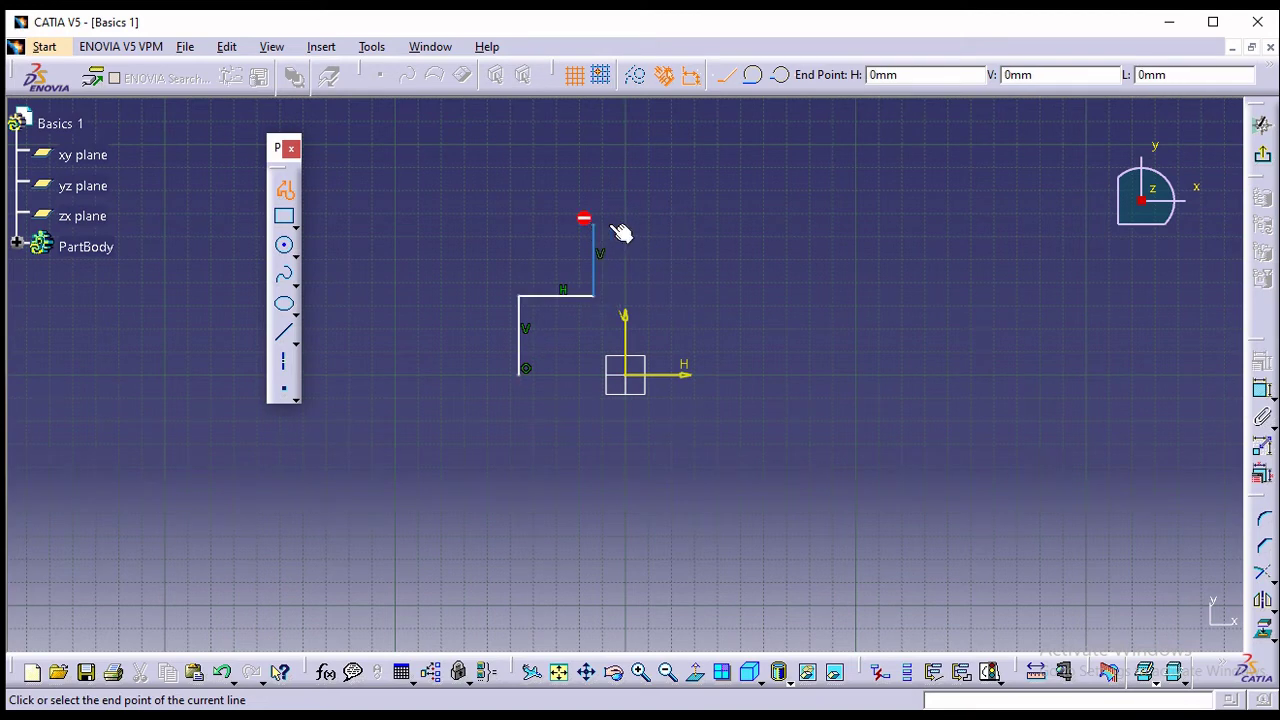
pyautogui.click(701, 226)
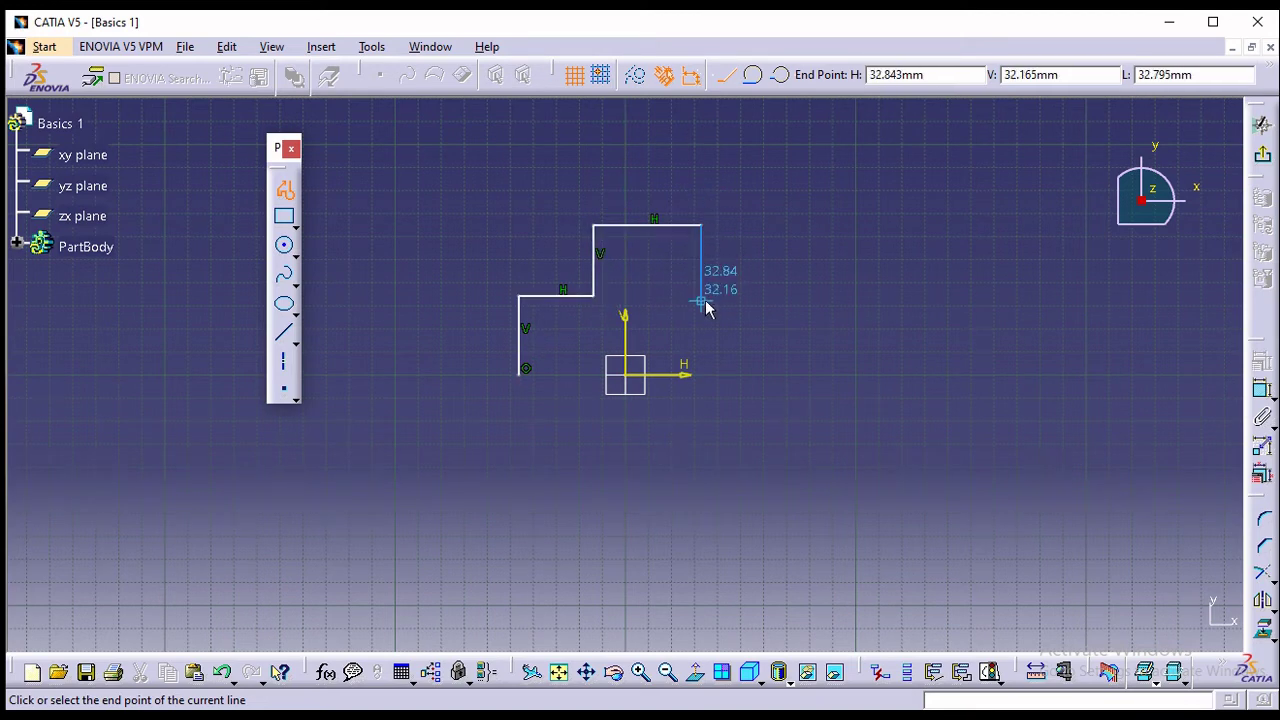
pyautogui.click(702, 296)
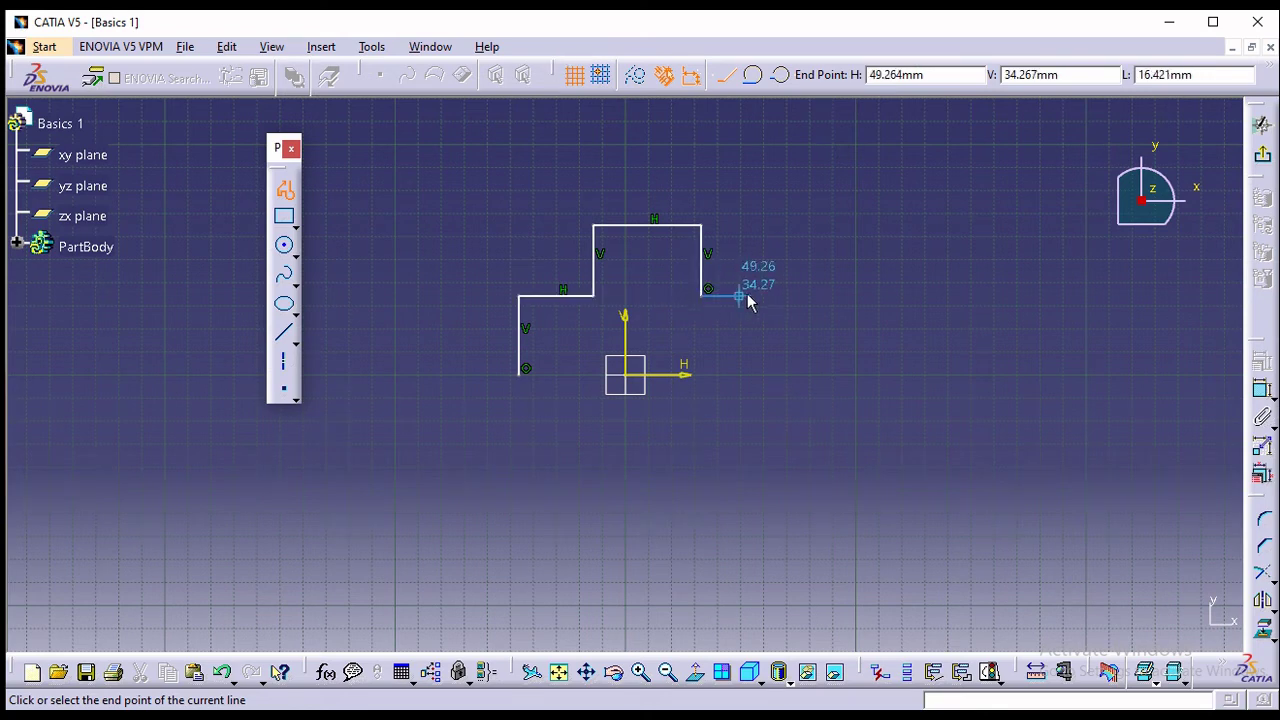
pyautogui.click(766, 296)
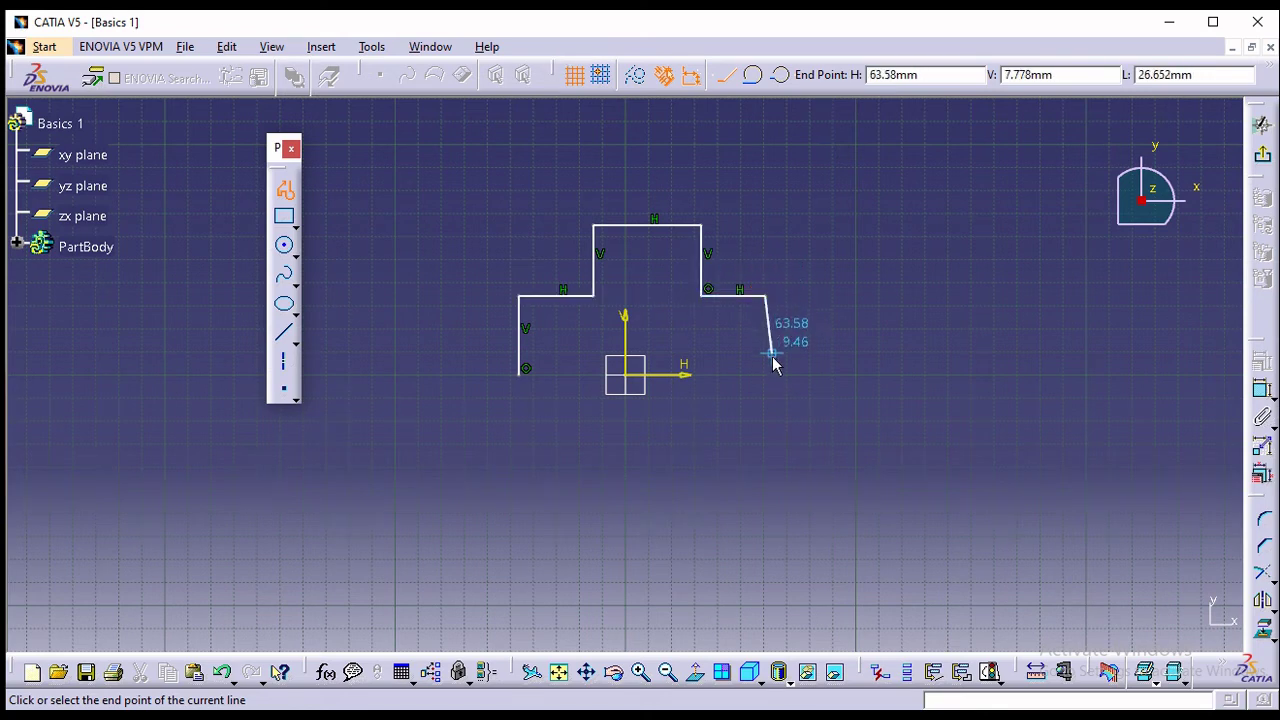
pyautogui.click(766, 378)
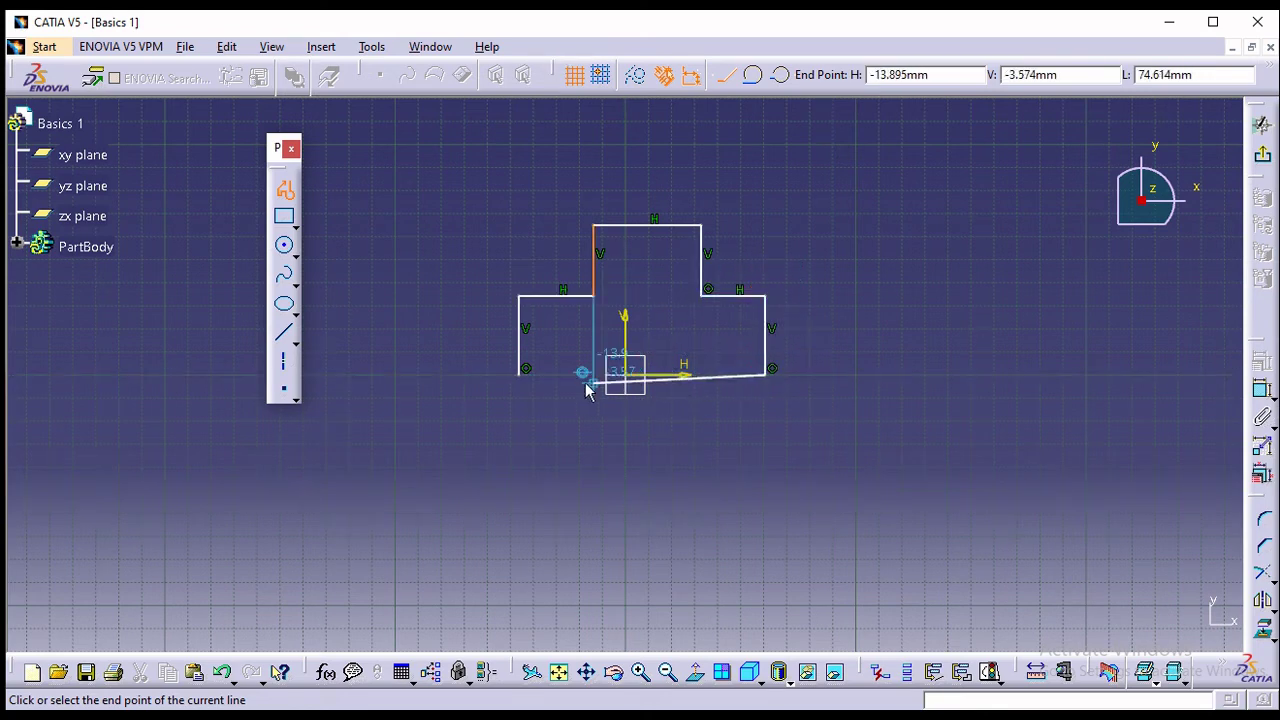
pyautogui.click(520, 375)
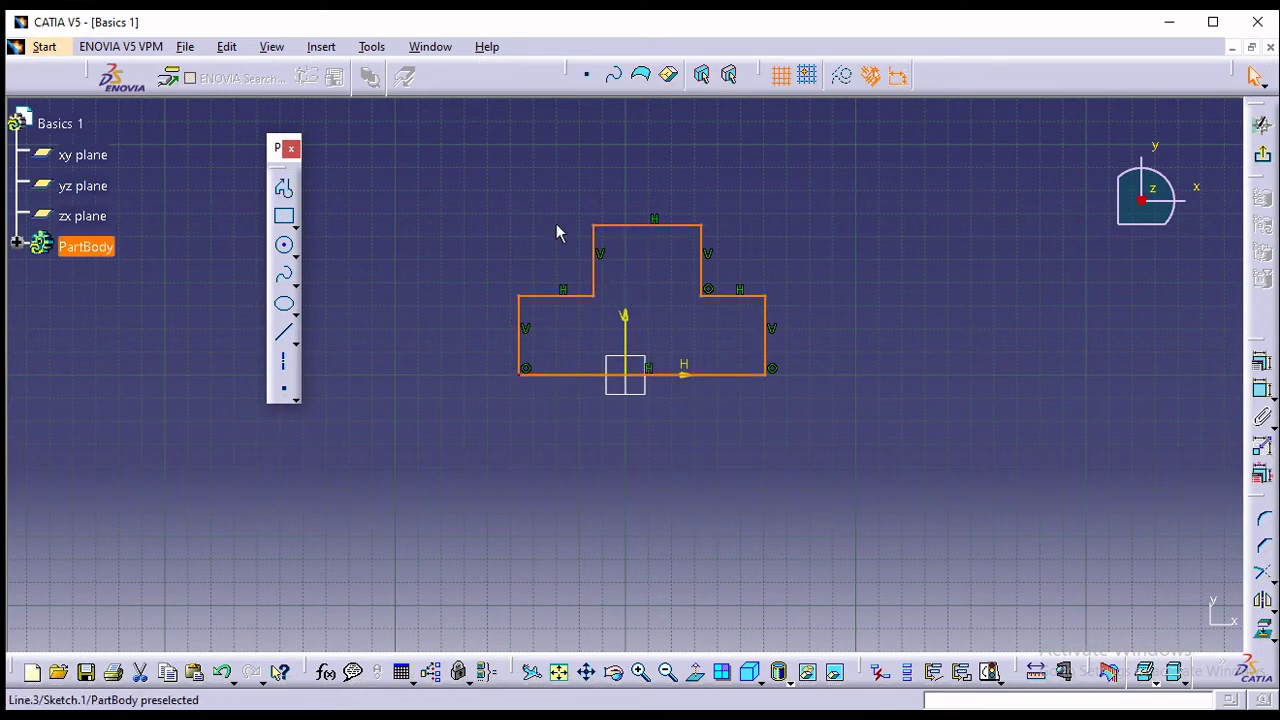
pyautogui.click(474, 209)
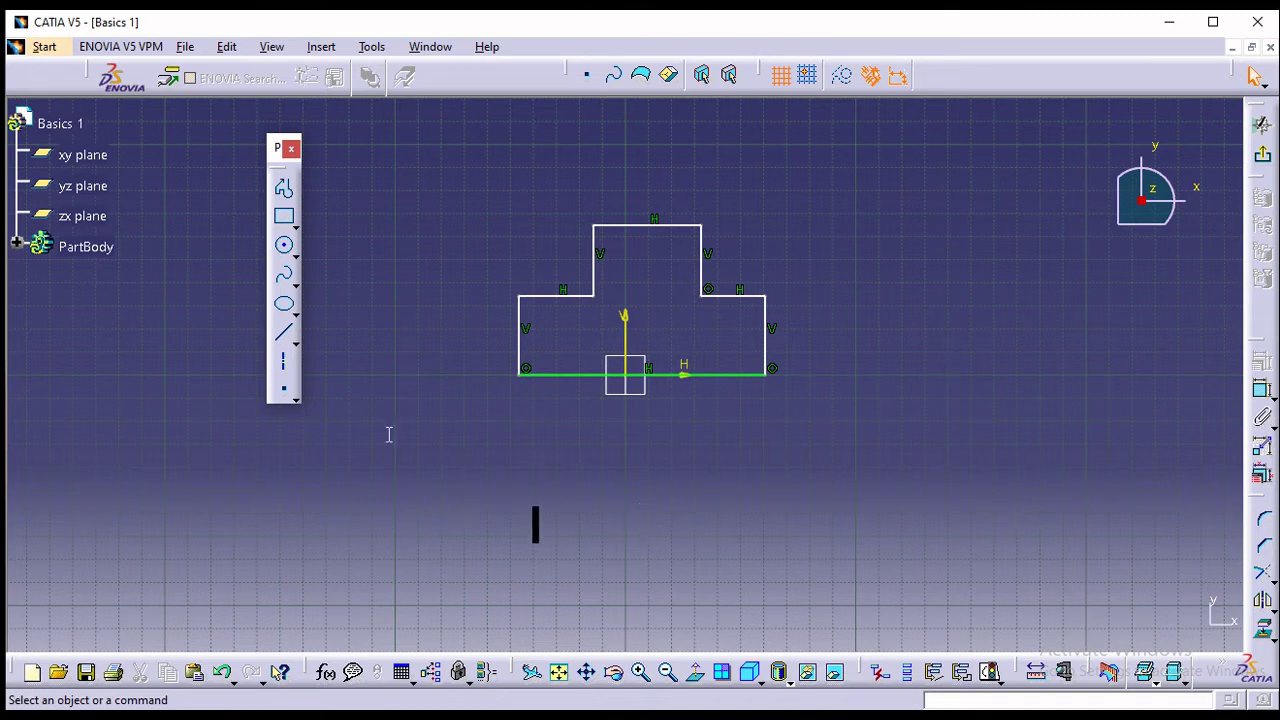
pyautogui.click(375, 234)
pyautogui.write('give')
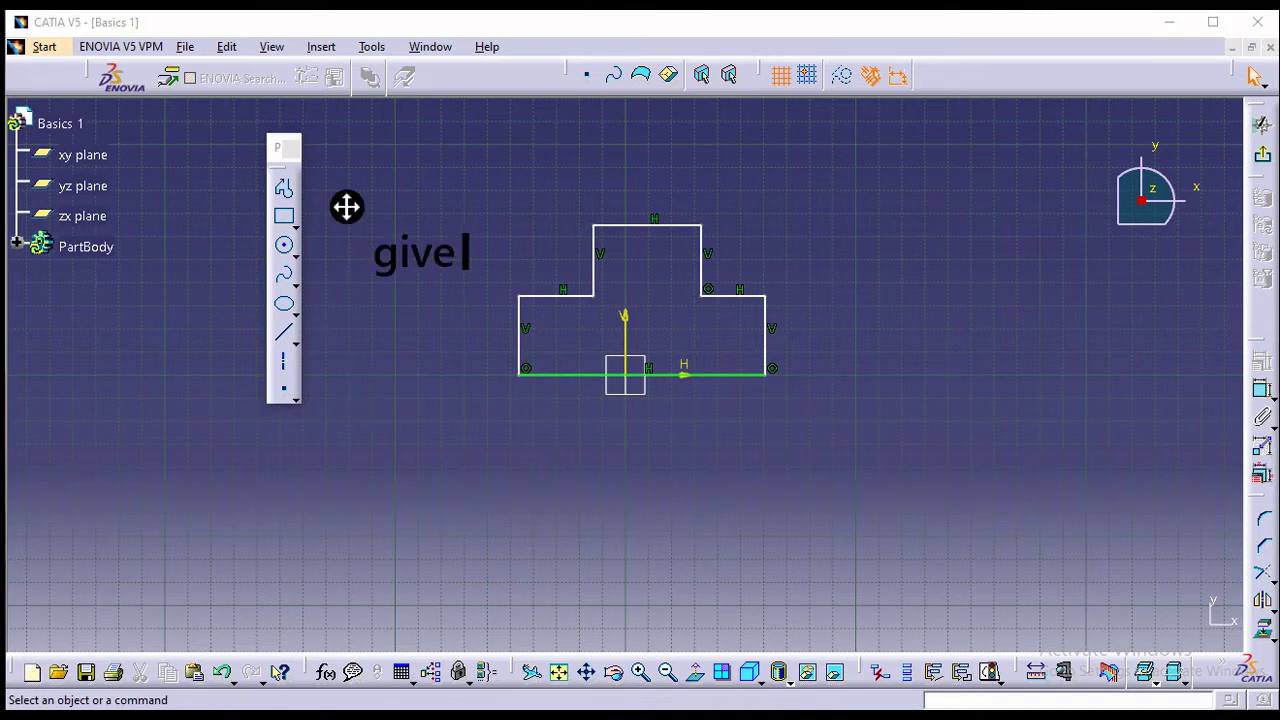
pyautogui.press('BackSpace')
pyautogui.press('BackSpace')
pyautogui.press('BackSpace')
pyautogui.press('BackSpace')
pyautogui.press('BackSpace')
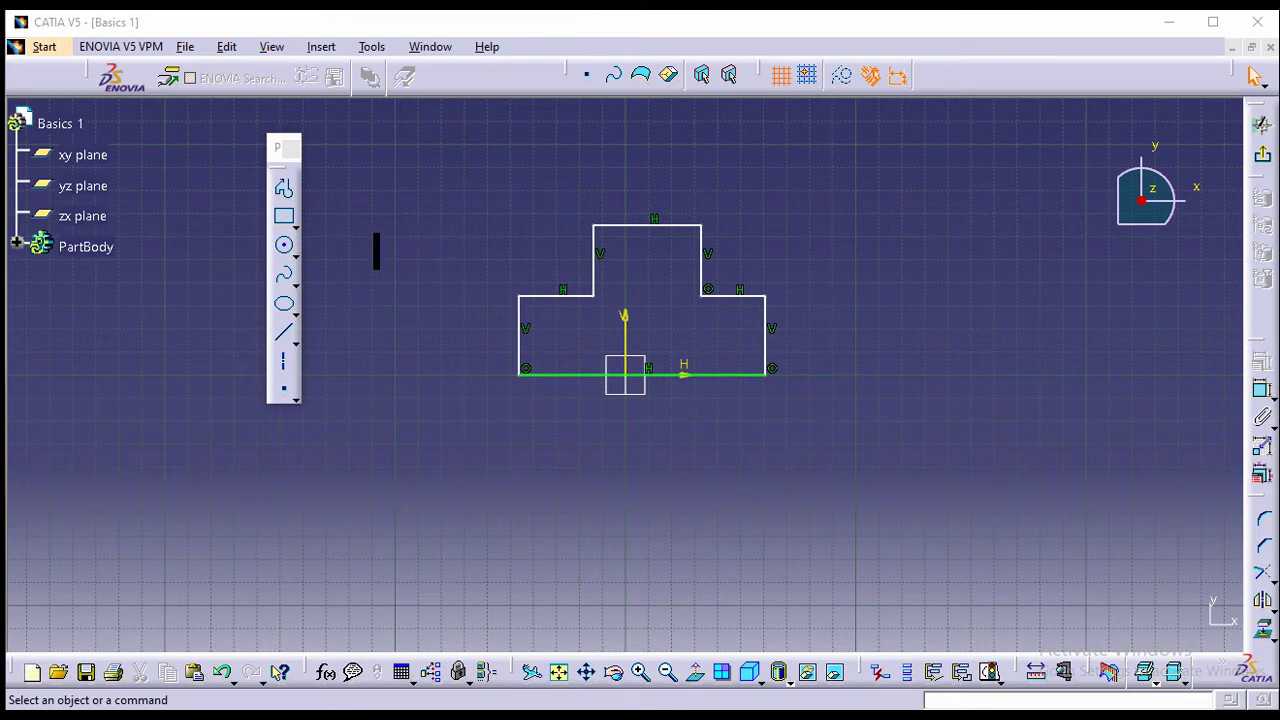
pyautogui.write('after ')
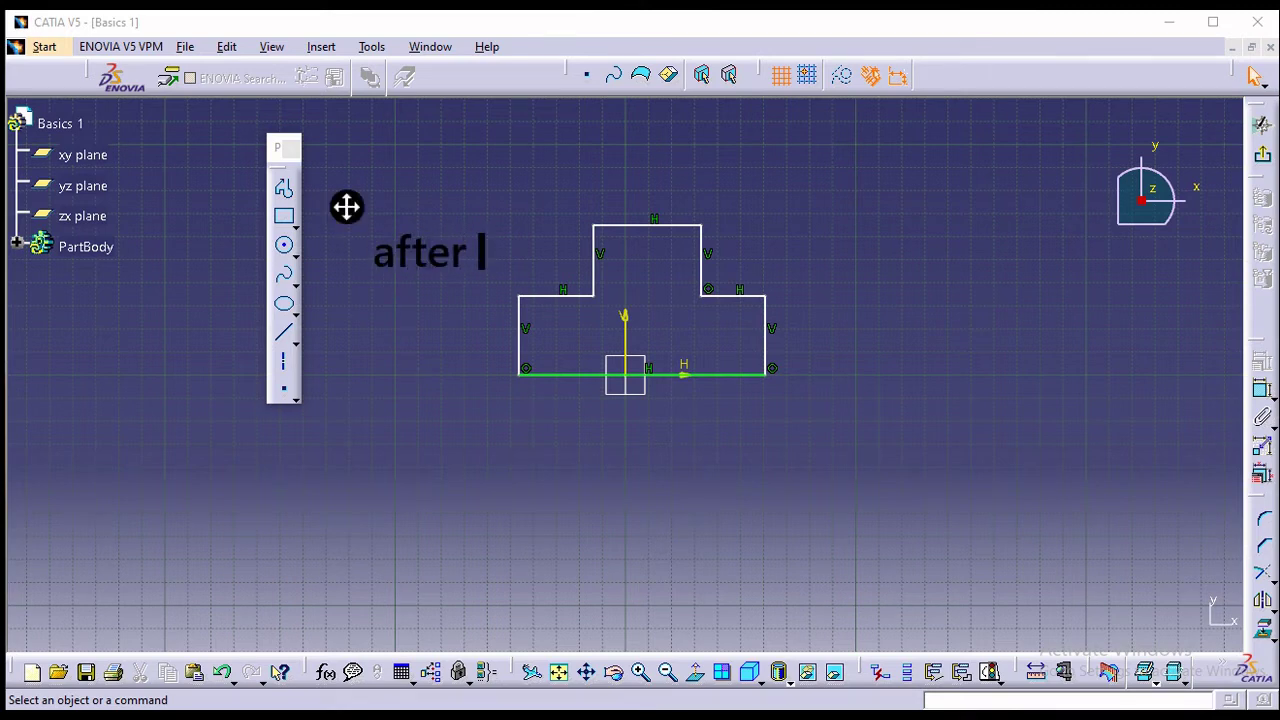
pyautogui.write('the skecth')
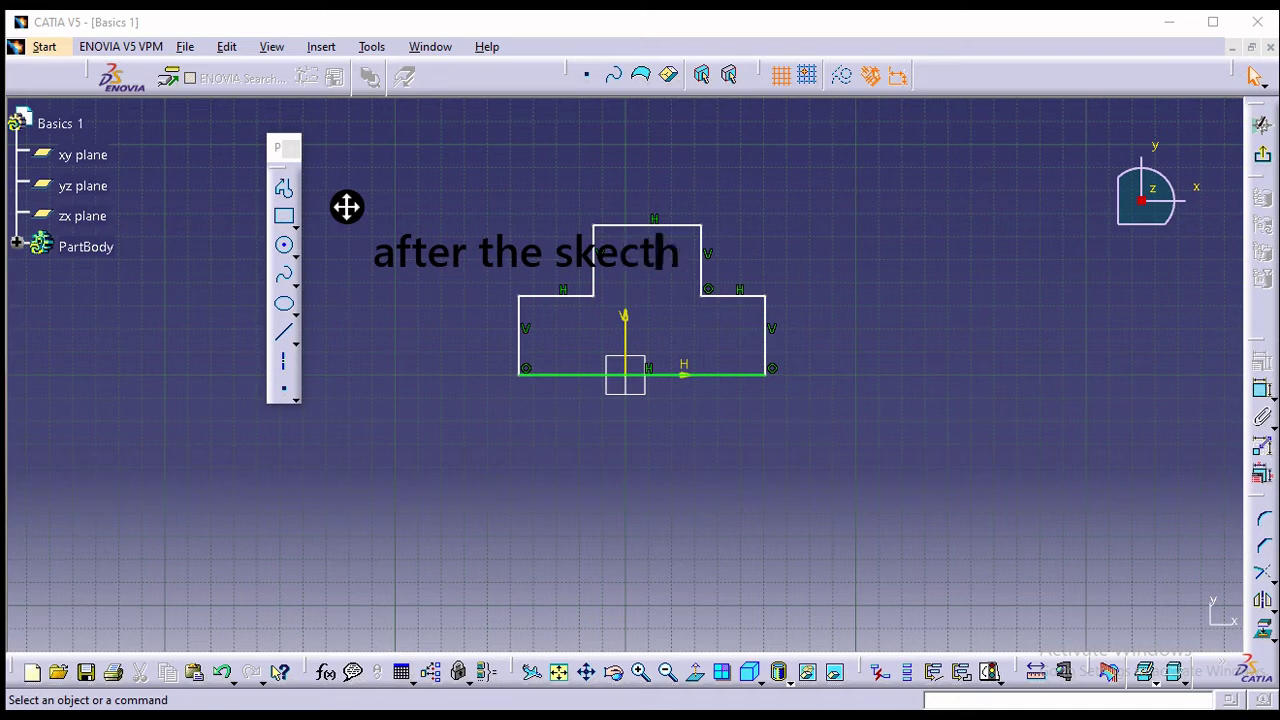
pyautogui.press('BackSpace')
pyautogui.press('BackSpace')
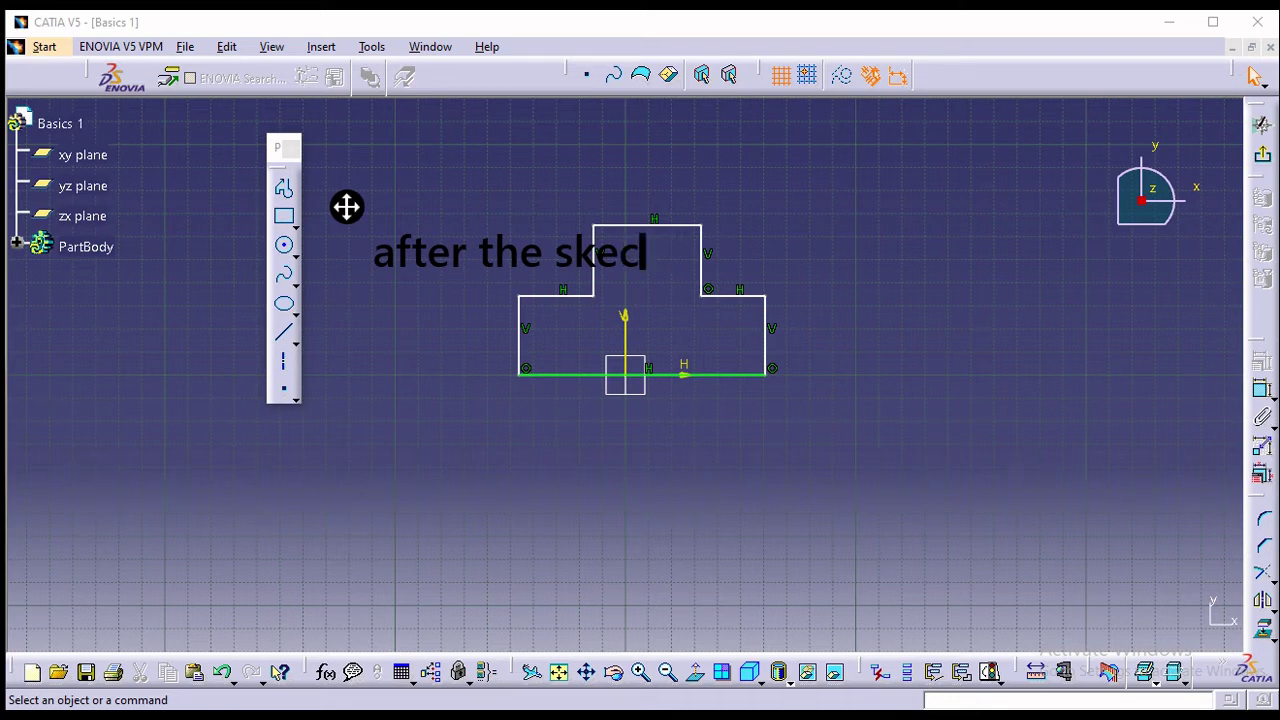
pyautogui.press('BackSpace')
pyautogui.write('tch ')
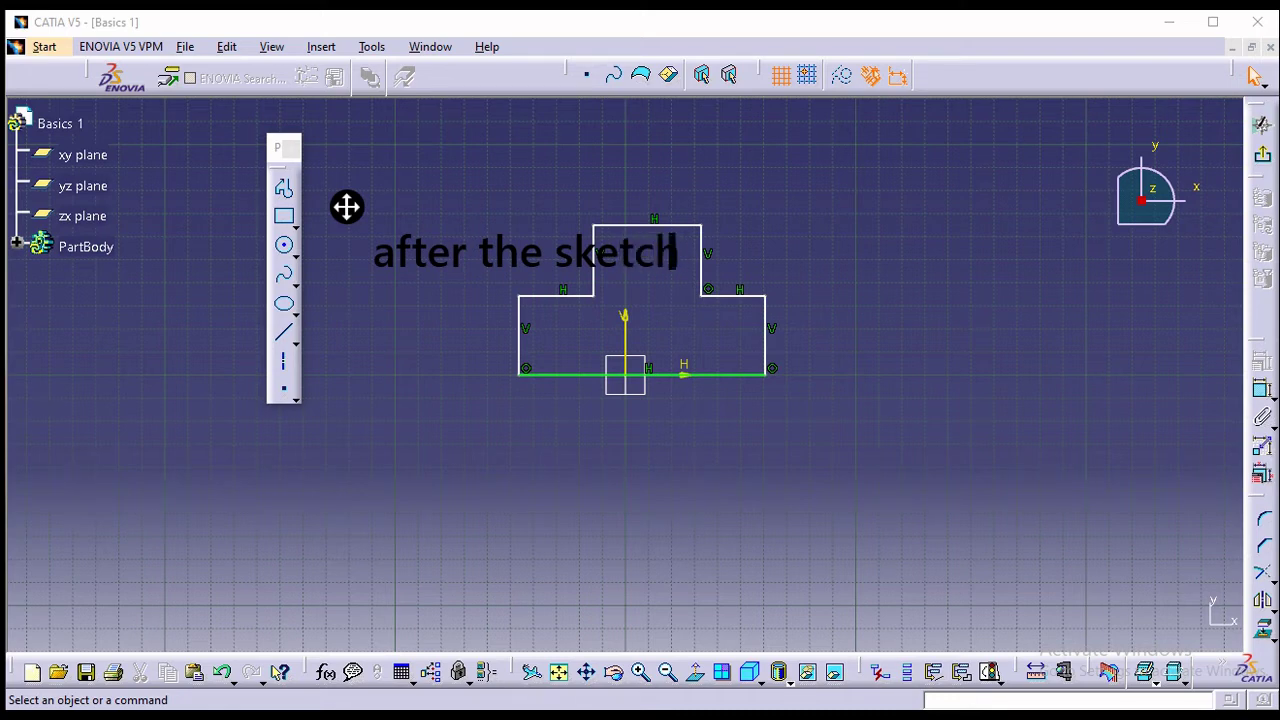
pyautogui.write('give ')
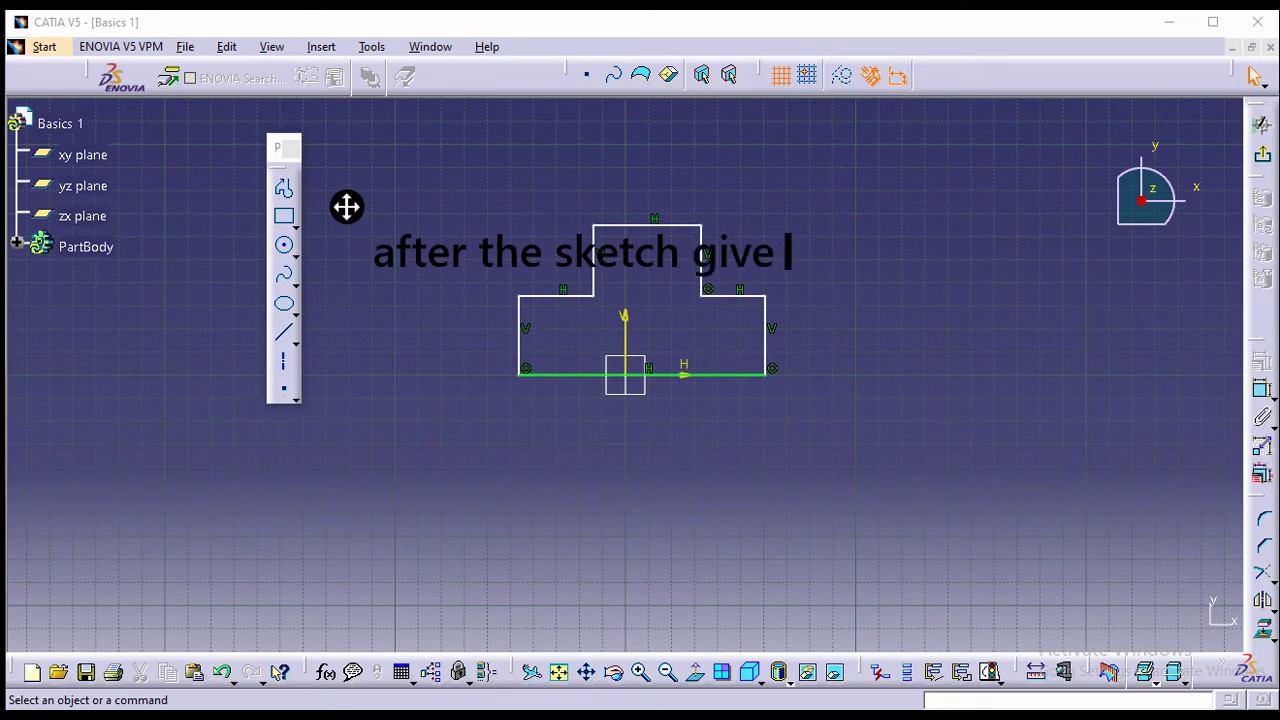
pyautogui.write('cnt')
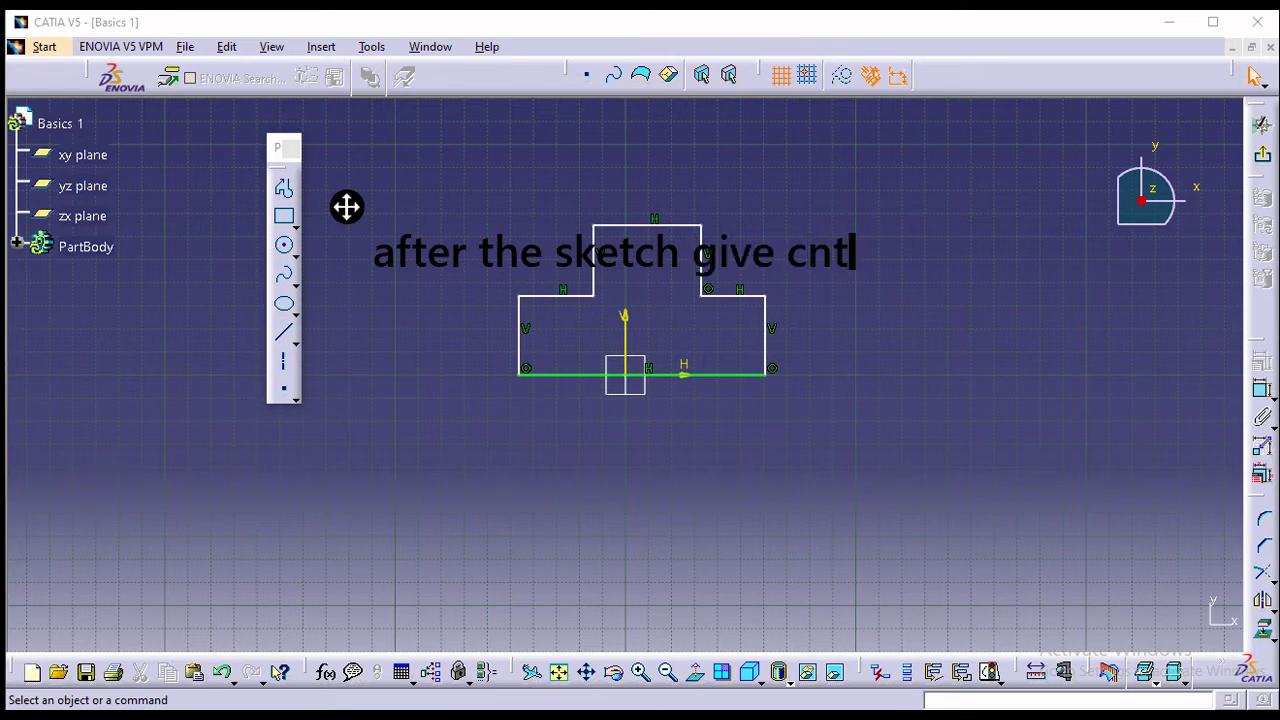
pyautogui.press('BackSpace')
pyautogui.press('BackSpace')
pyautogui.write('onstr')
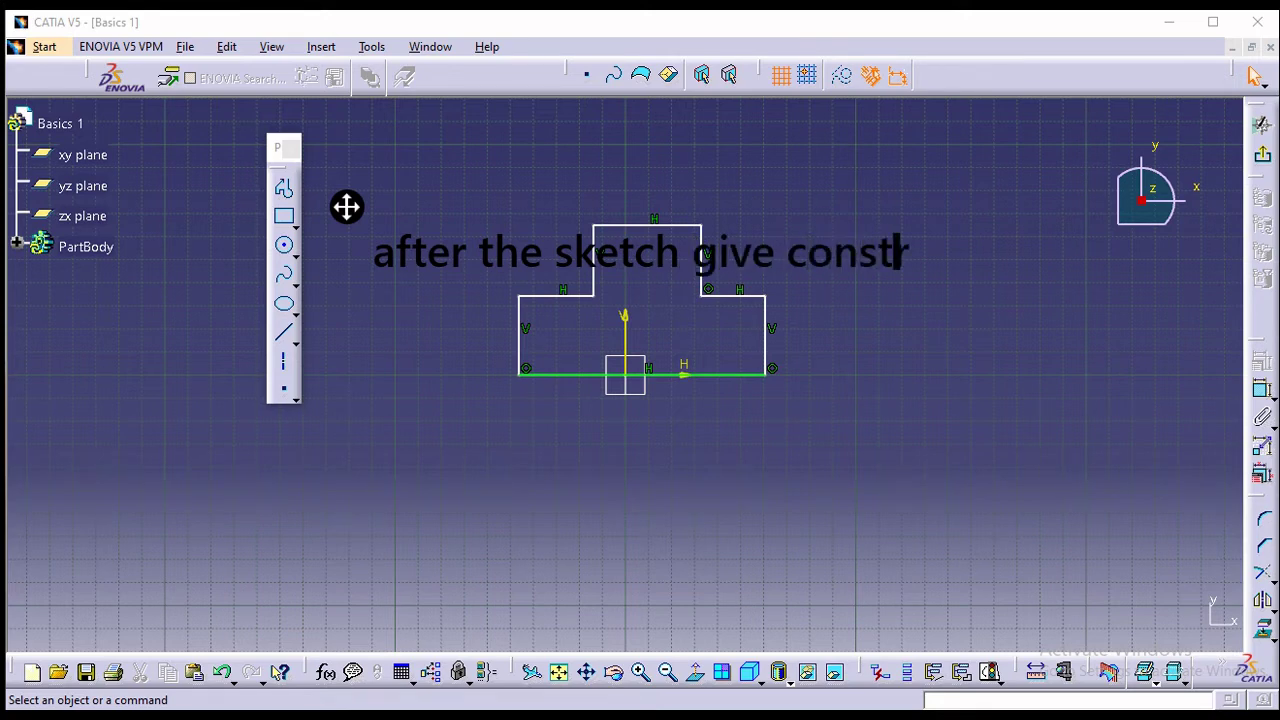
pyautogui.write('aints')
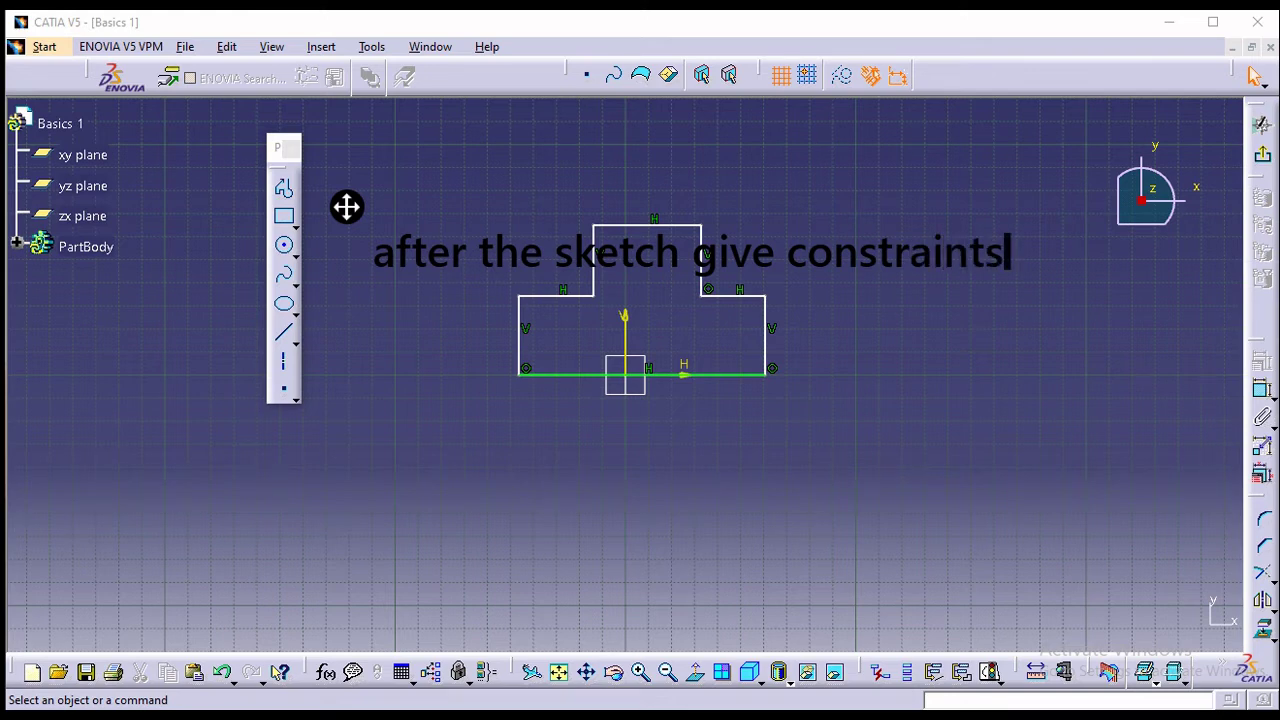
pyautogui.press('BackSpace')
pyautogui.press('BackSpace')
pyautogui.press('BackSpace')
pyautogui.press('BackSpace')
pyautogui.press('BackSpace')
pyautogui.press('BackSpace')
pyautogui.press('BackSpace')
pyautogui.press('BackSpace')
pyautogui.press('BackSpace')
pyautogui.press('BackSpace')
pyautogui.press('BackSpace')
pyautogui.press('BackSpace')
pyautogui.press('BackSpace')
pyautogui.press('BackSpace')
pyautogui.press('BackSpace')
pyautogui.press('BackSpace')
pyautogui.press('BackSpace')
pyautogui.press('BackSpace')
pyautogui.press('BackSpace')
pyautogui.press('BackSpace')
pyautogui.press('BackSpace')
pyautogui.press('BackSpace')
pyautogui.press('BackSpace')
pyautogui.press('BackSpace')
pyautogui.press('BackSpace')
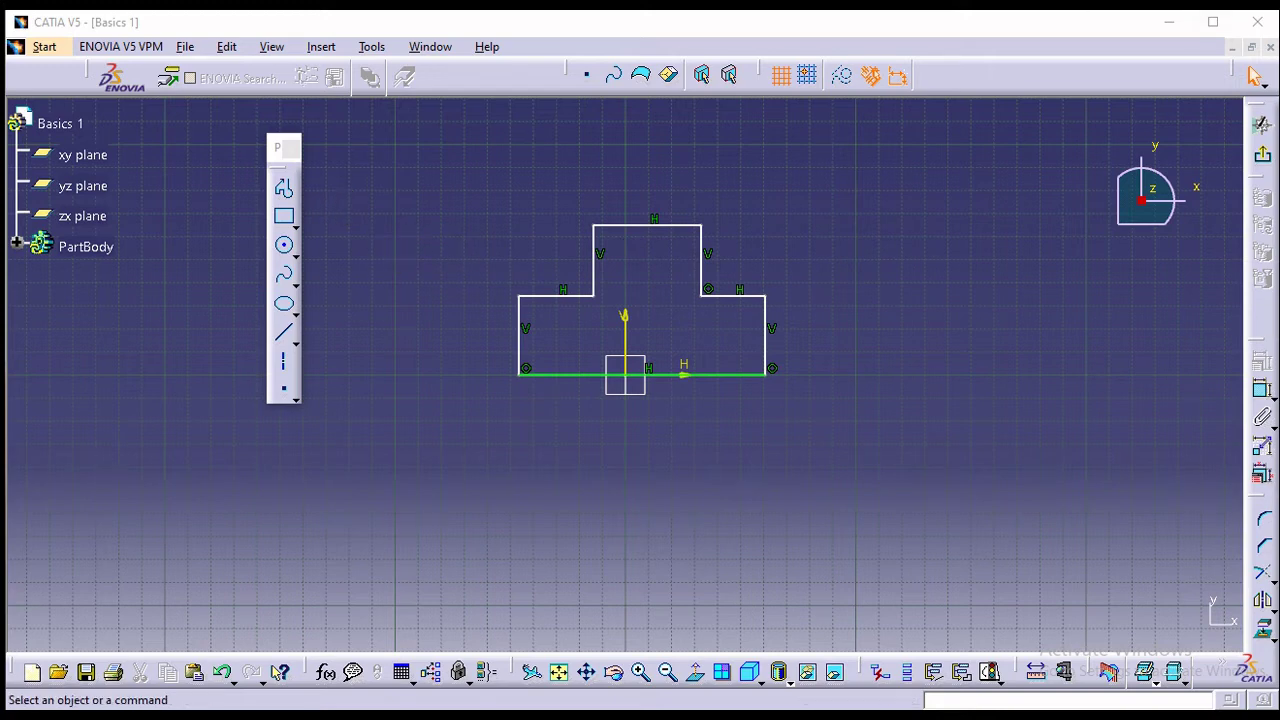
# Add length constraints to the profile's top edge and the right vertical edge of its upper block.
pyautogui.click(1262, 389)
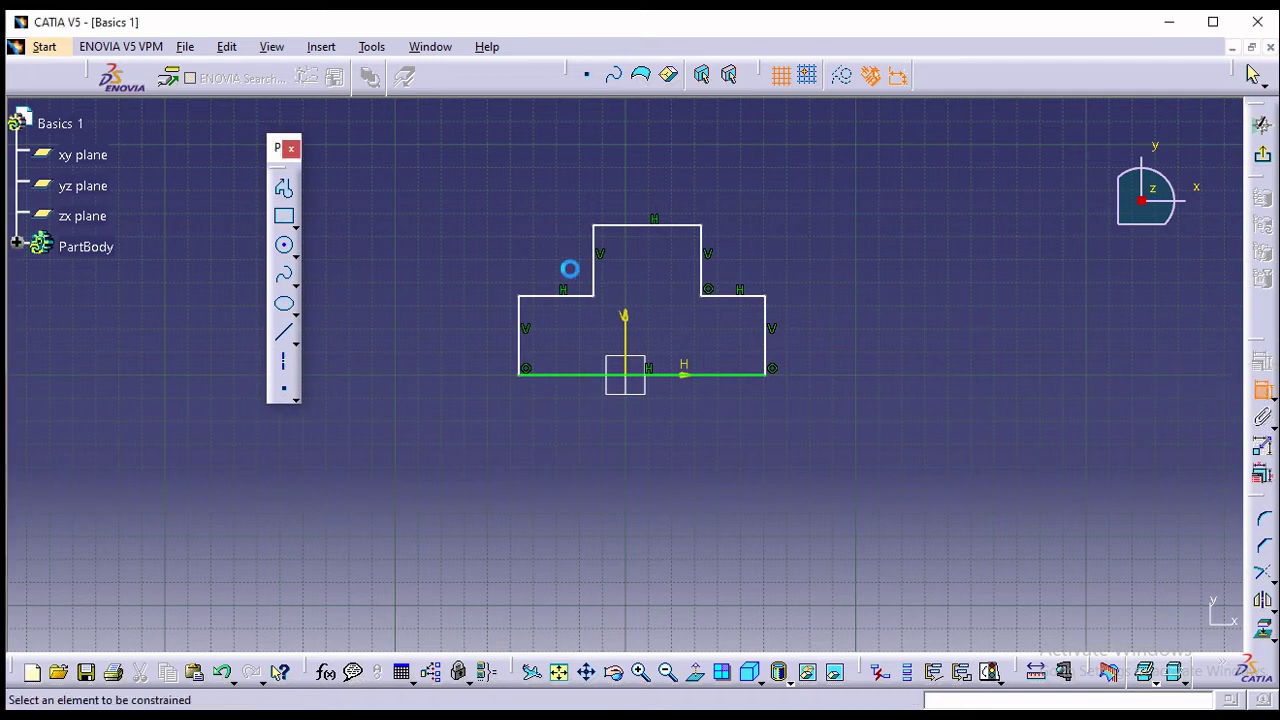
pyautogui.click(660, 227)
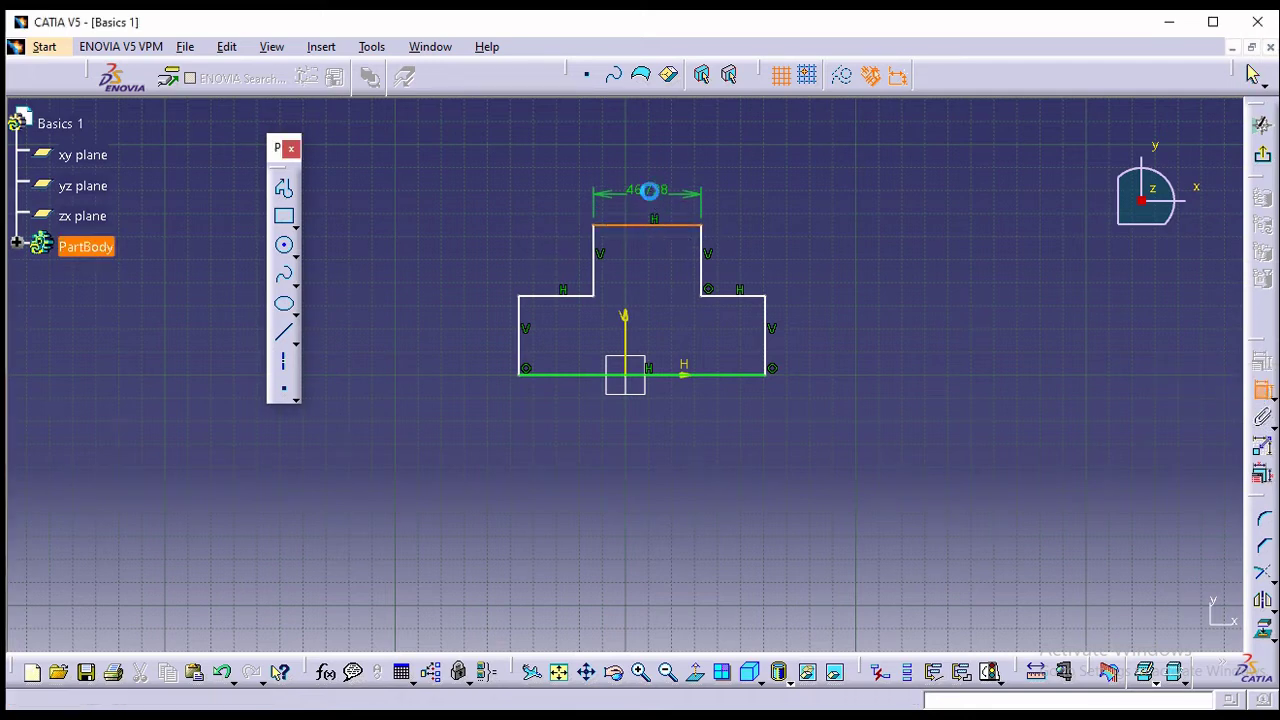
pyautogui.click(649, 190)
pyautogui.click(1261, 389)
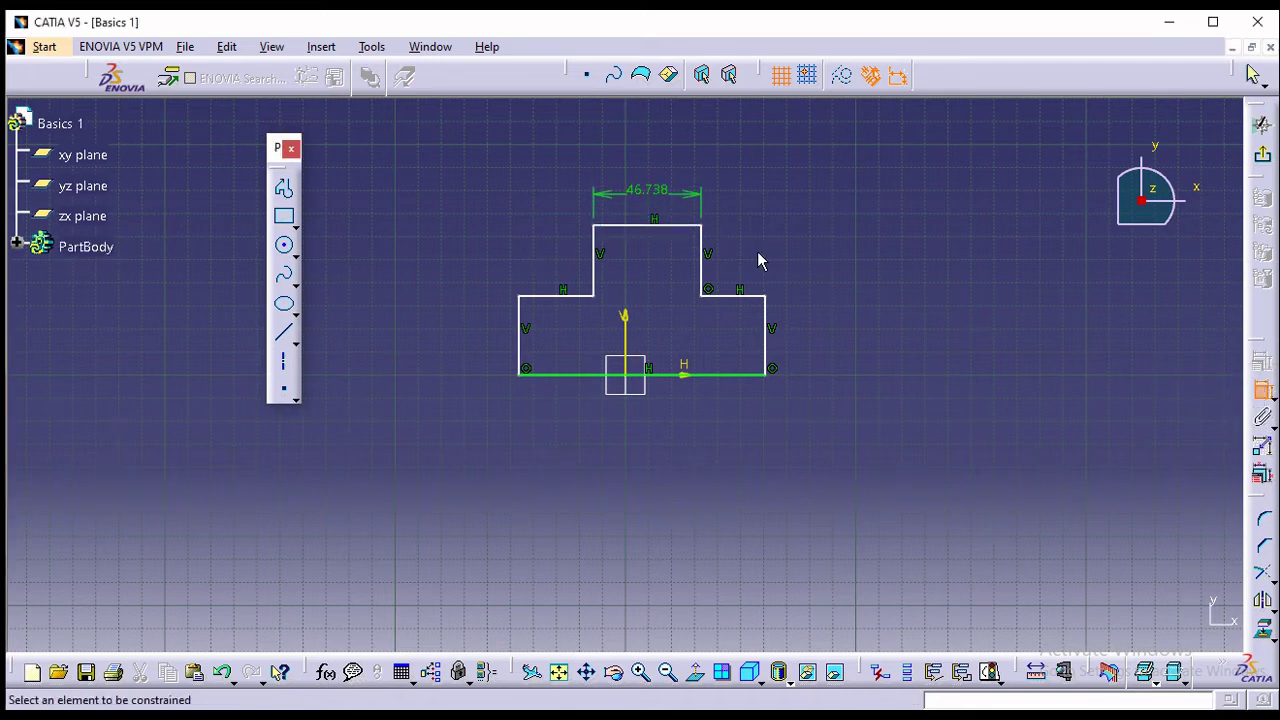
pyautogui.click(700, 245)
pyautogui.click(720, 250)
# Add length constraints to the profile's full base edge and its right horizontal shoulder.
pyautogui.click(708, 375)
pyautogui.click(703, 410)
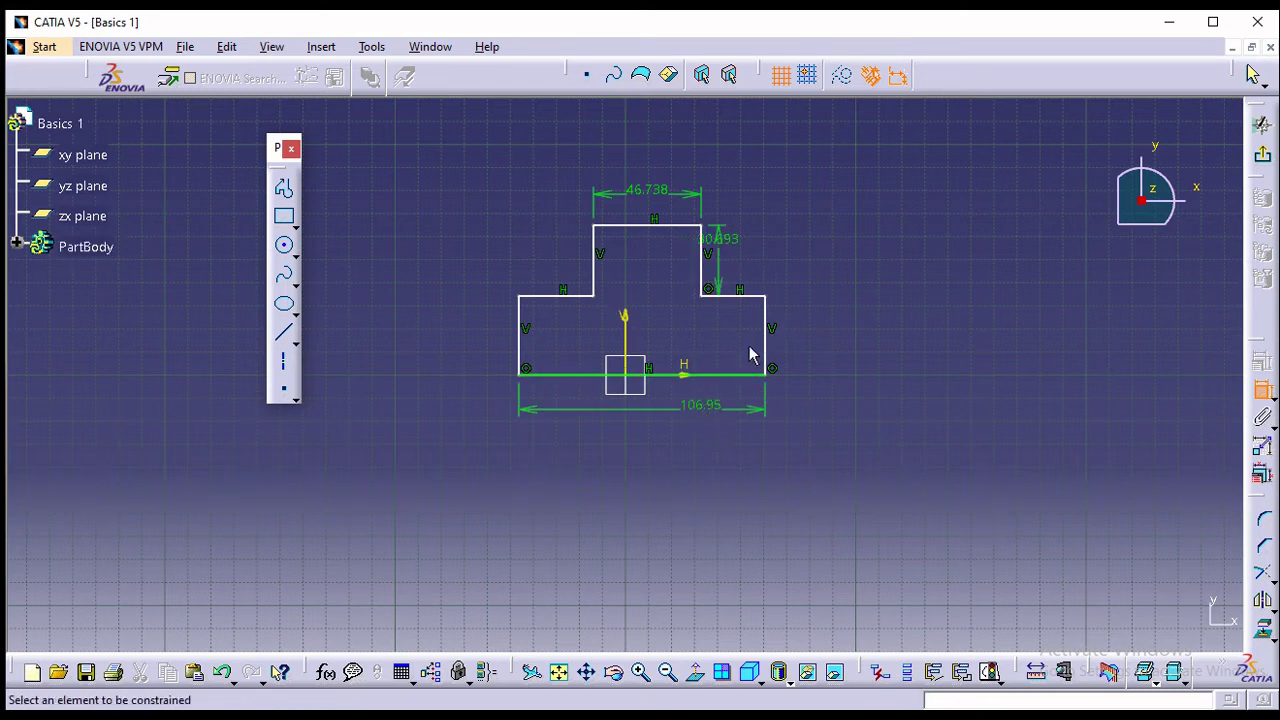
pyautogui.click(750, 294)
pyautogui.click(762, 283)
pyautogui.press('Escape')
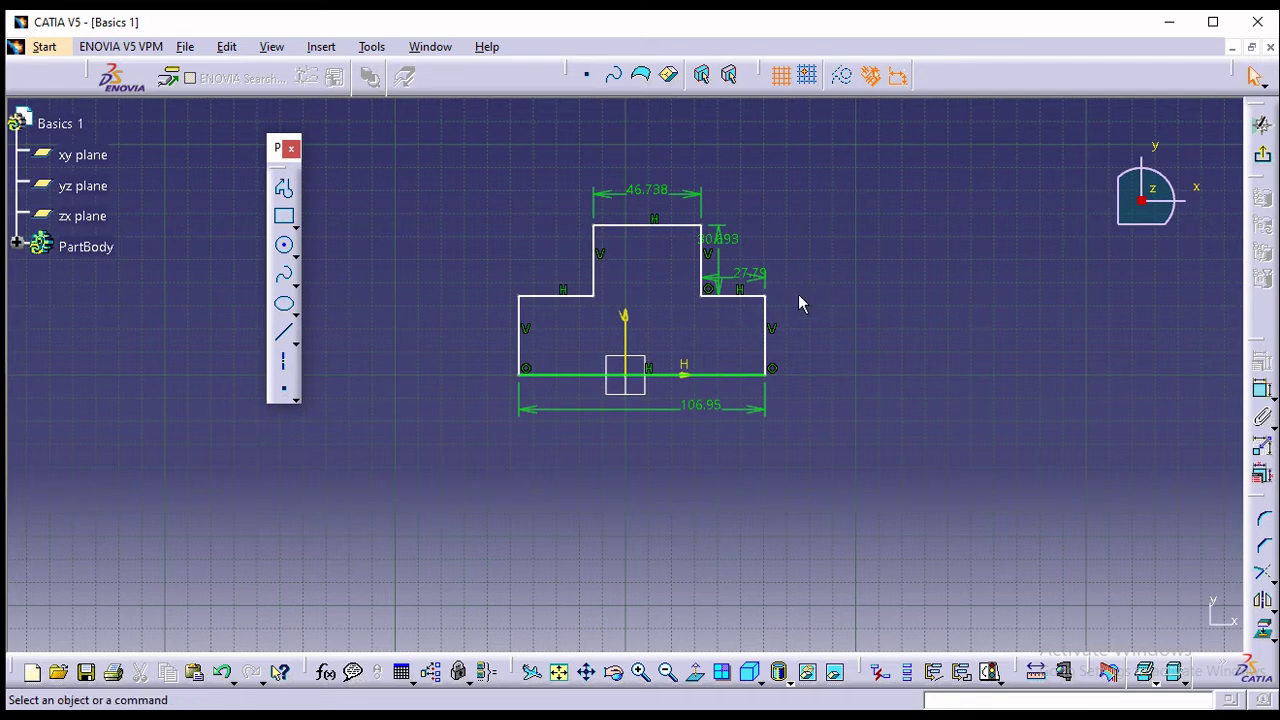
# Constrain the length of the profile's outer right vertical edge, placing the dimension outside the shape.
pyautogui.click(1264, 392)
pyautogui.click(767, 342)
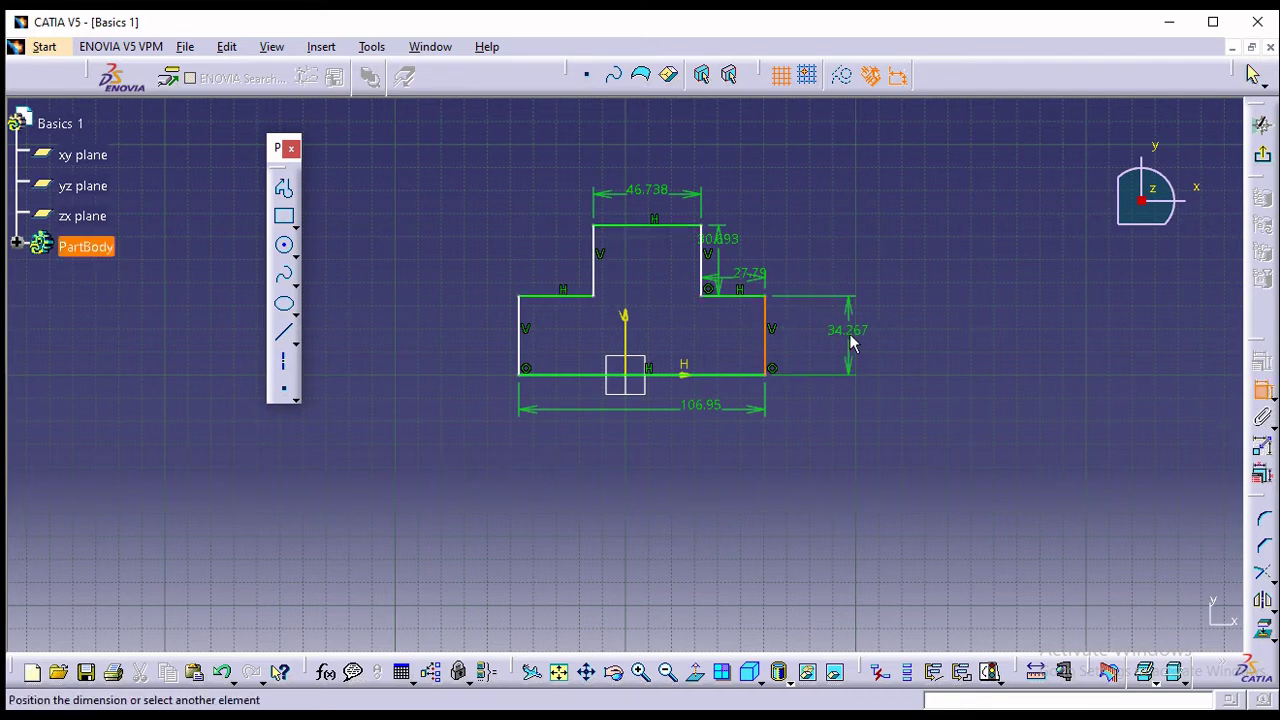
pyautogui.click(850, 335)
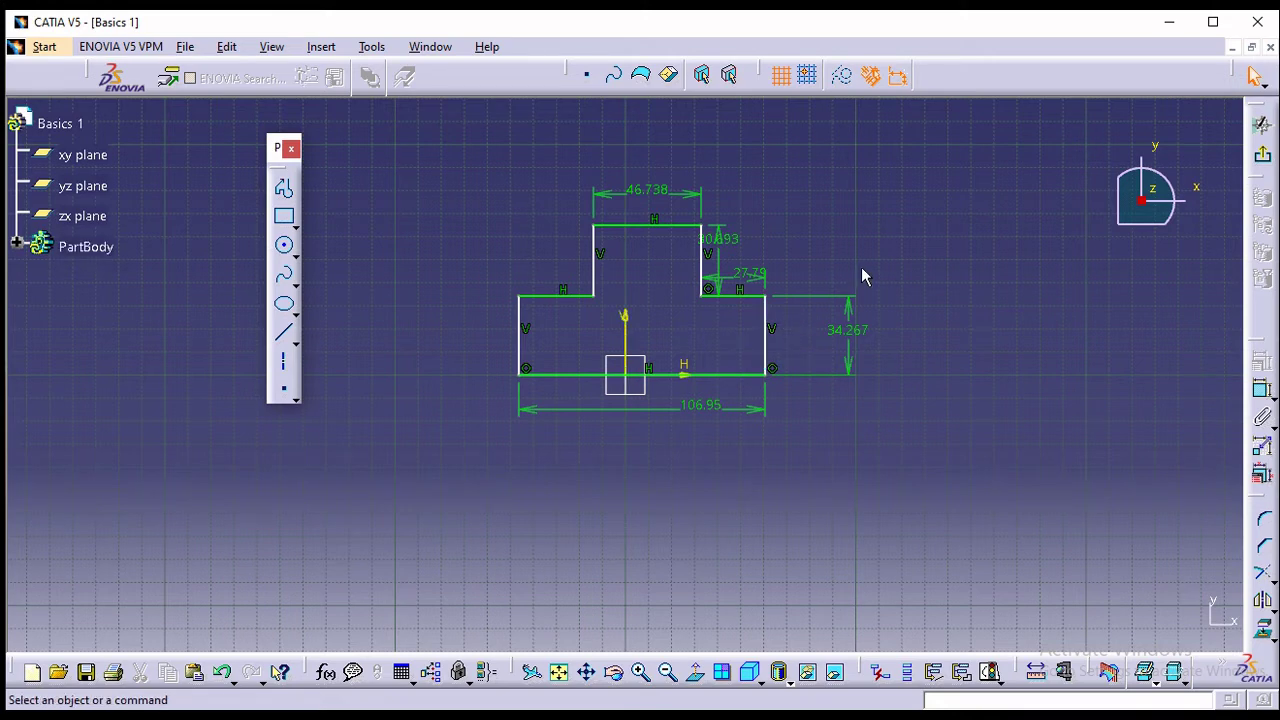
pyautogui.click(774, 210)
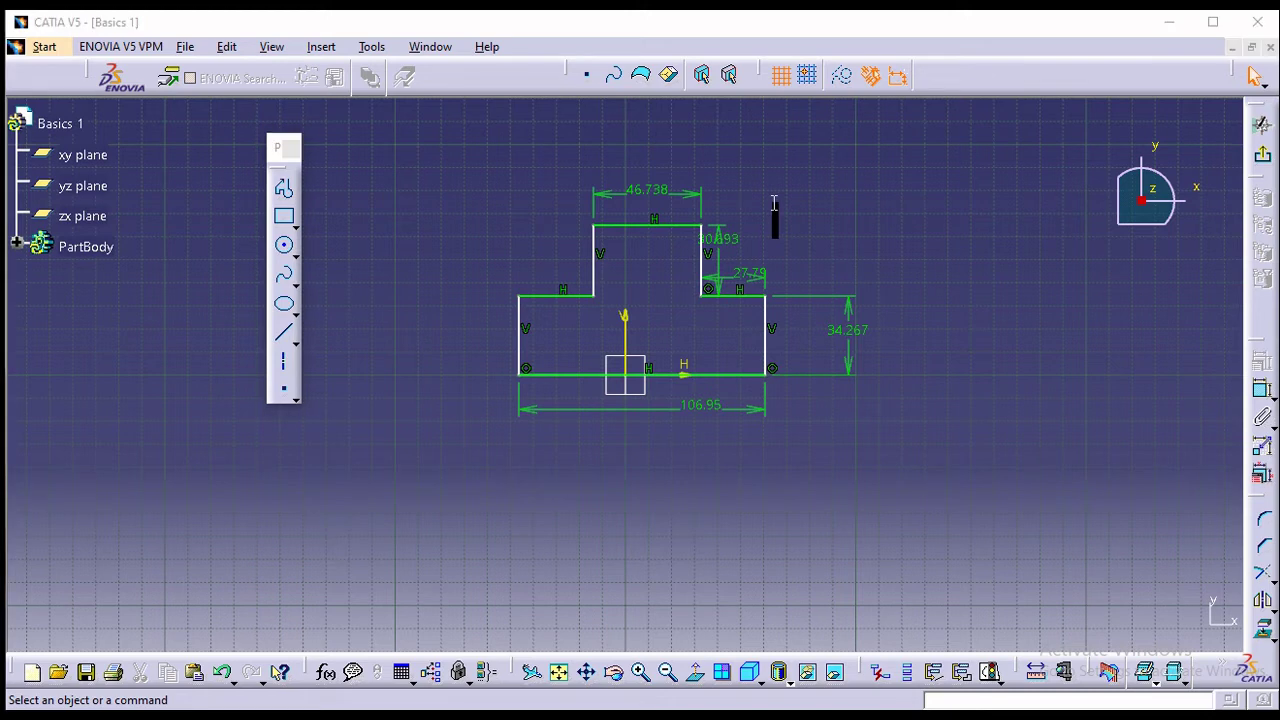
pyautogui.write('use t')
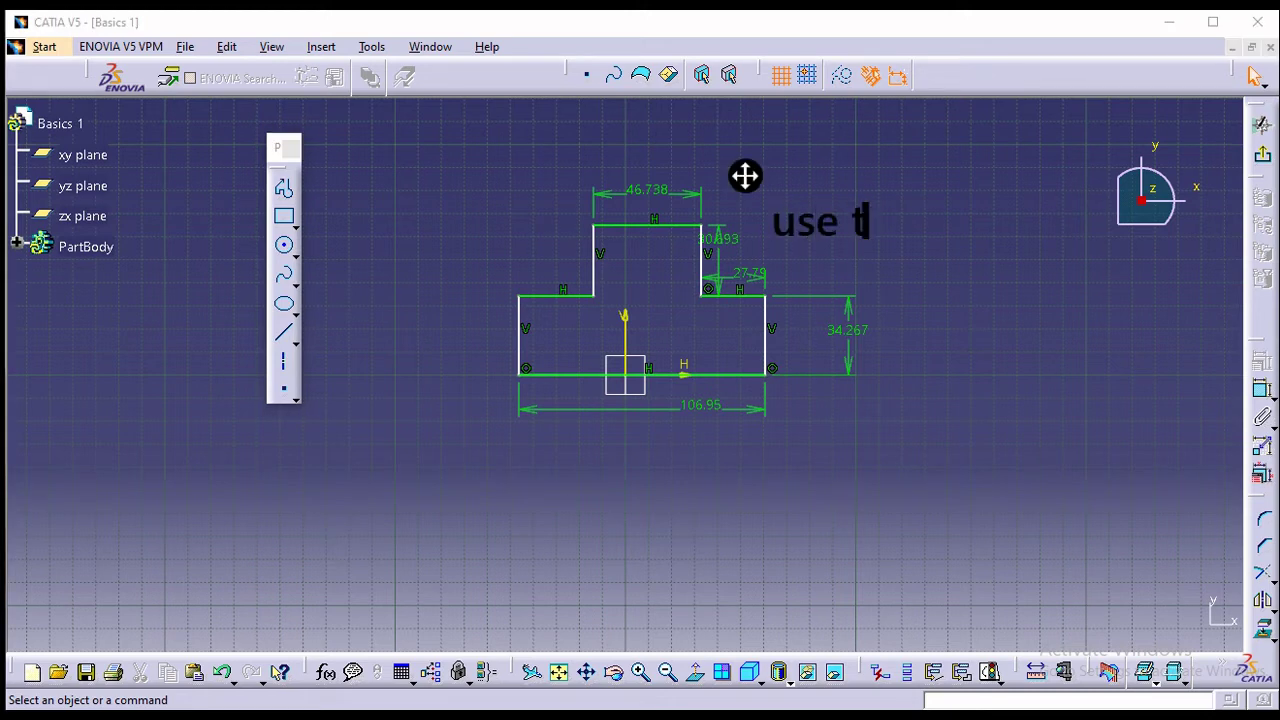
pyautogui.write('he li')
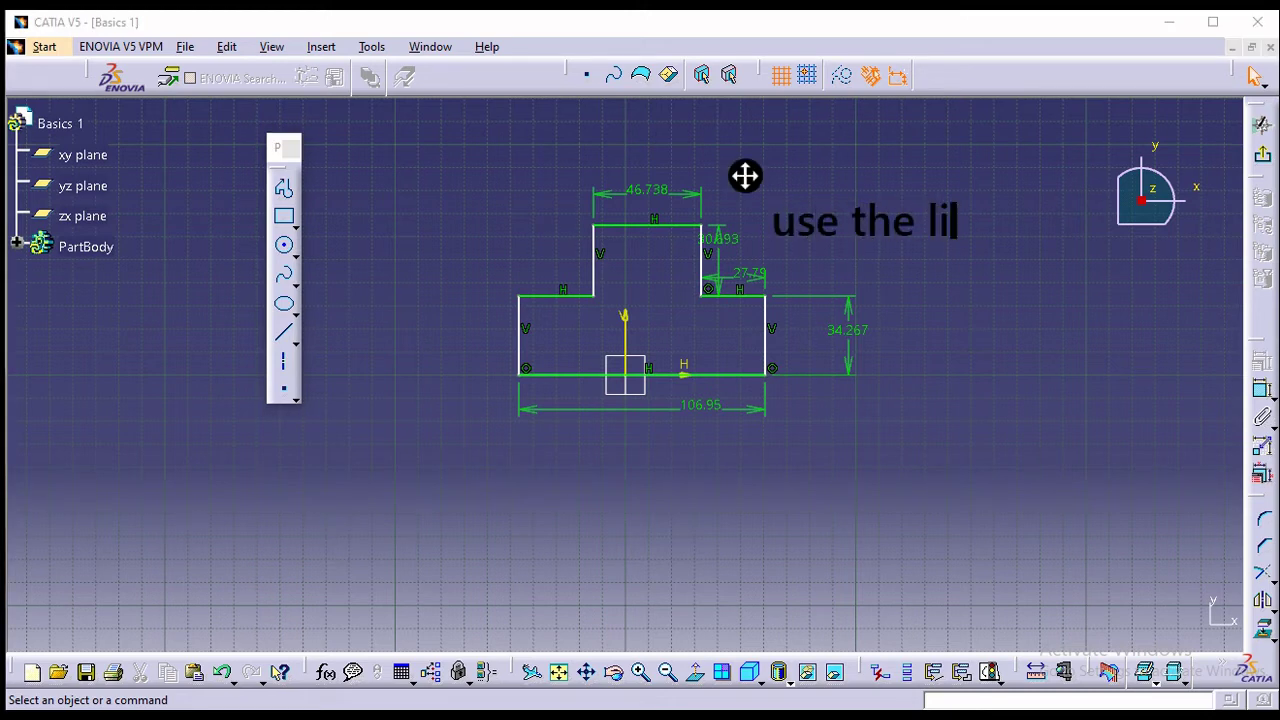
pyautogui.press('BackSpace')
pyautogui.press('BackSpace')
pyautogui.write('ctr')
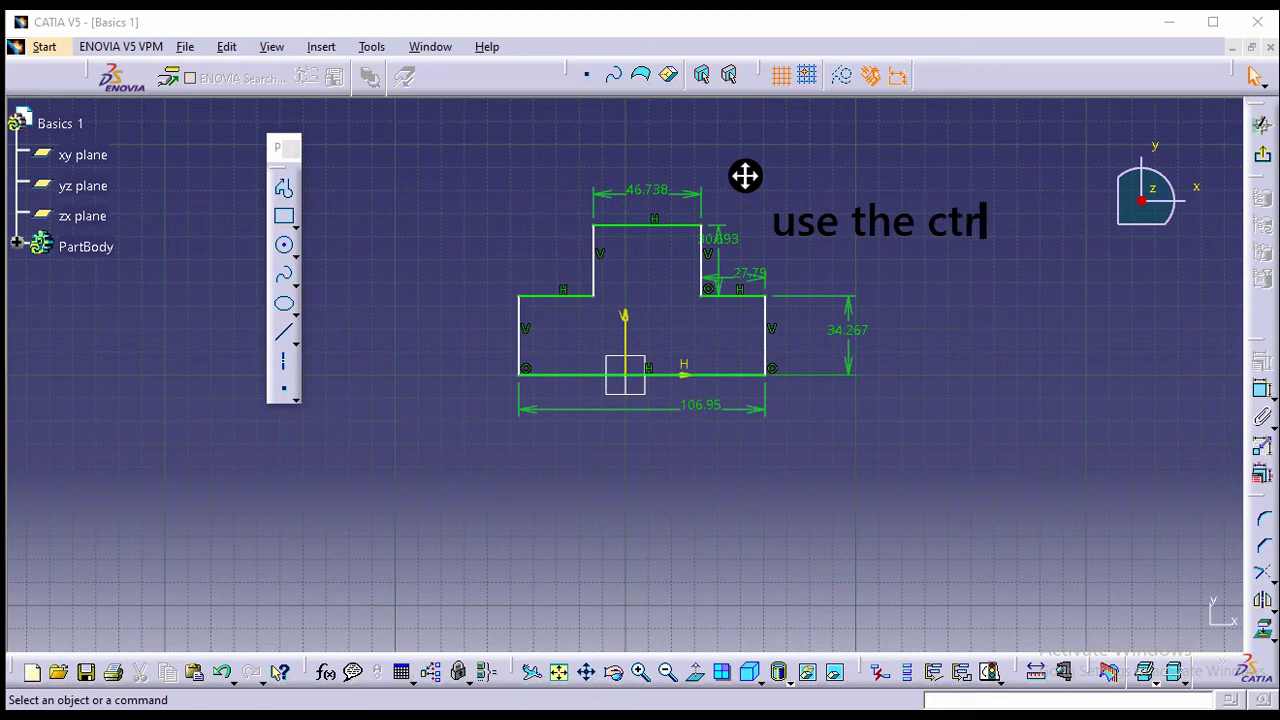
pyautogui.write('l+')
pyautogui.press('BackSpace')
pyautogui.write('and')
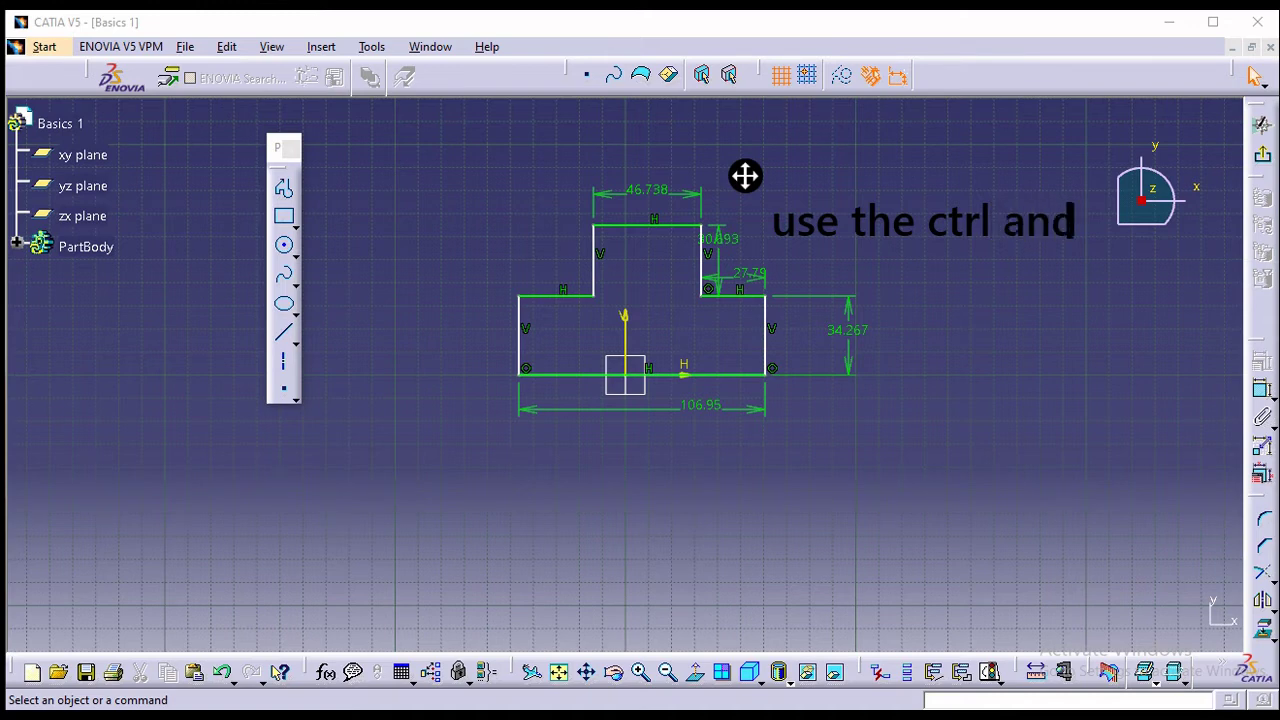
pyautogui.write(' click')
pyautogui.press('BackSpace')
pyautogui.press('BackSpace')
pyautogui.press('BackSpace')
pyautogui.press('BackSpace')
pyautogui.press('BackSpace')
pyautogui.write('le')
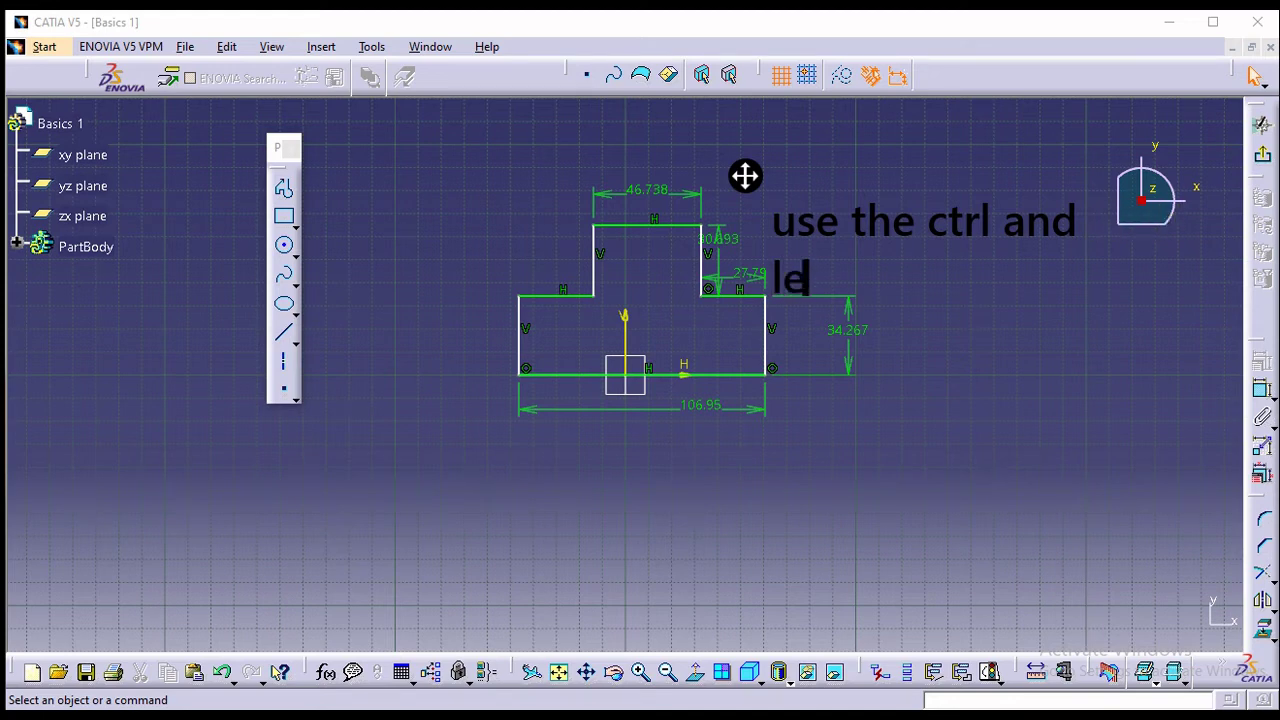
pyautogui.write('ft click t')
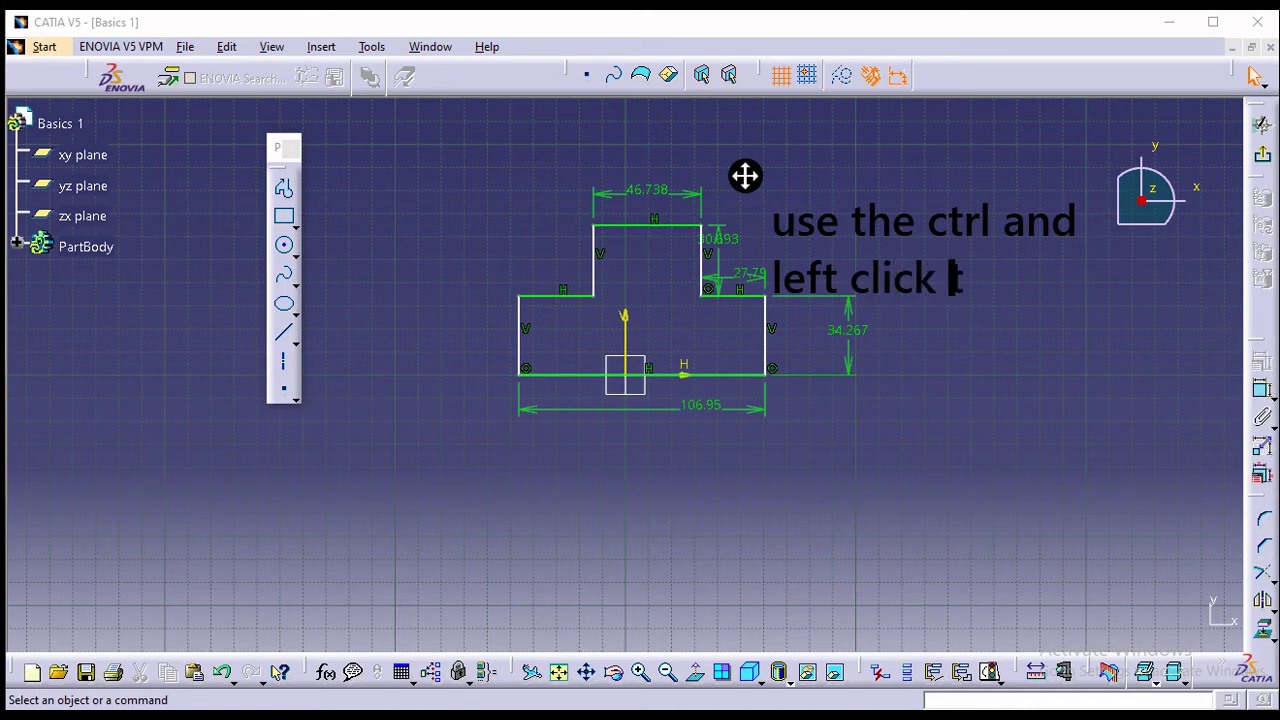
pyautogui.write('o select')
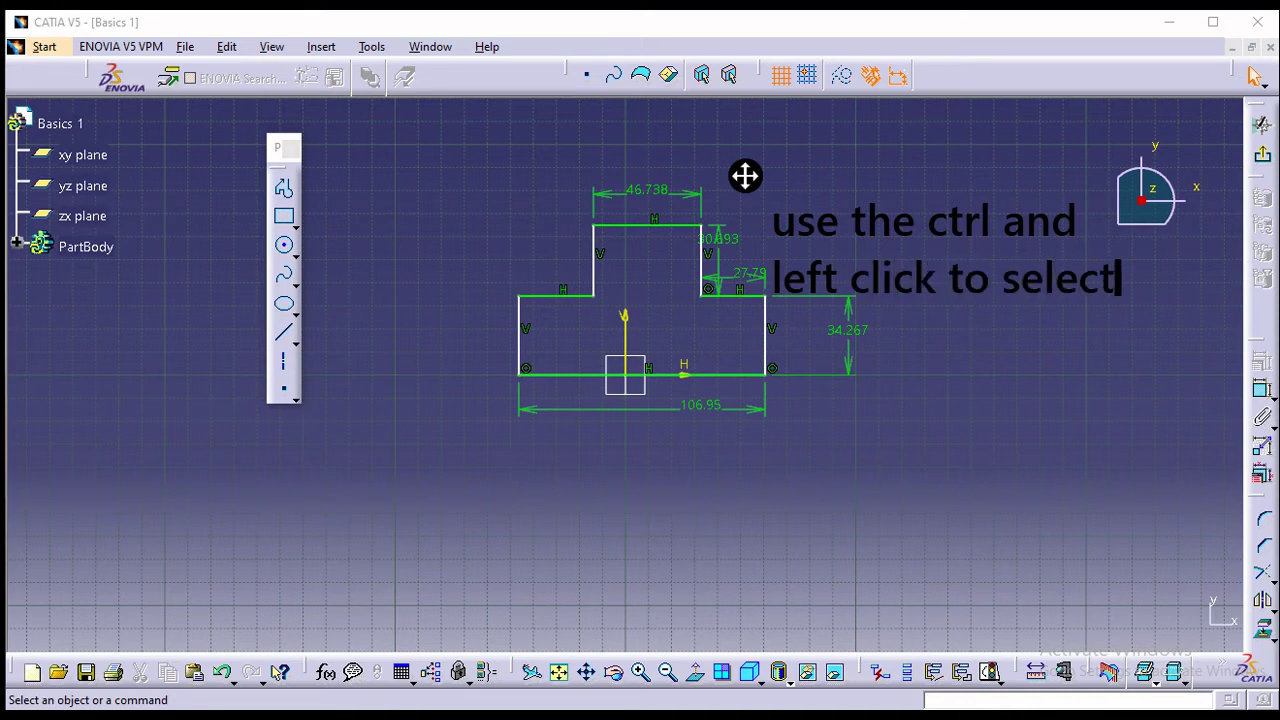
pyautogui.write(' mul')
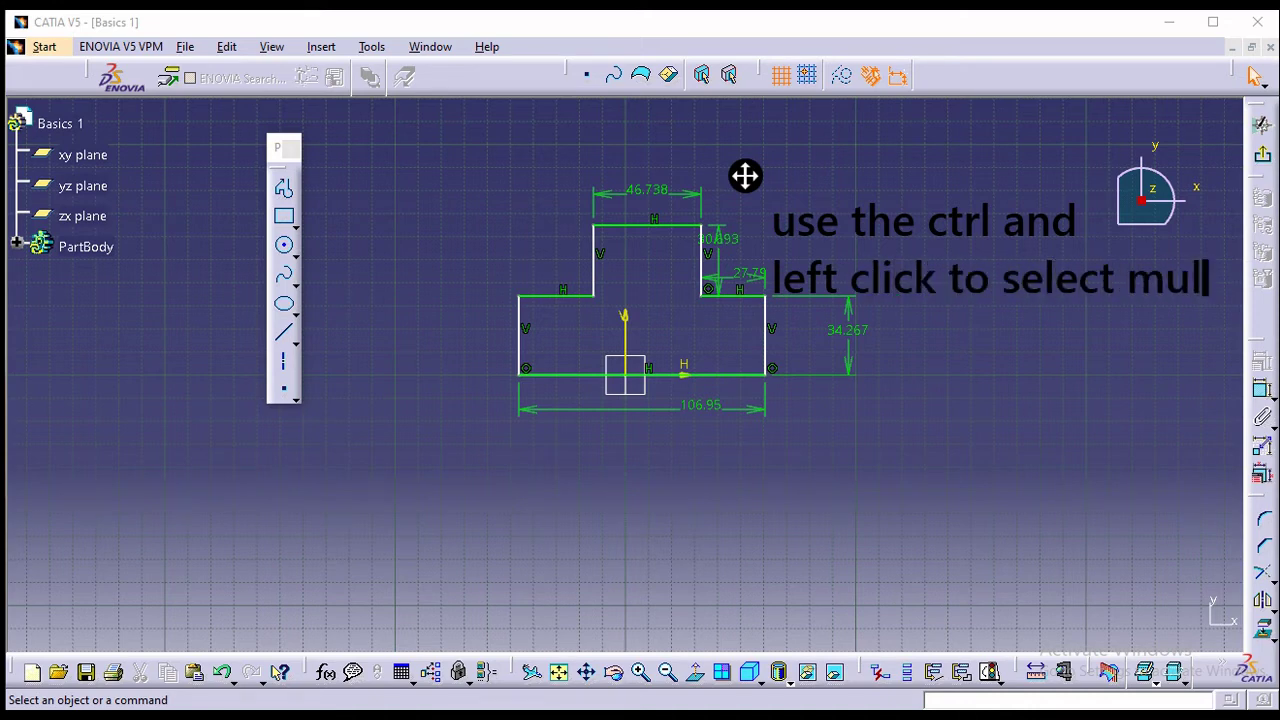
pyautogui.press('BackSpace')
pyautogui.press('BackSpace')
pyautogui.press('BackSpace')
pyautogui.write('mu')
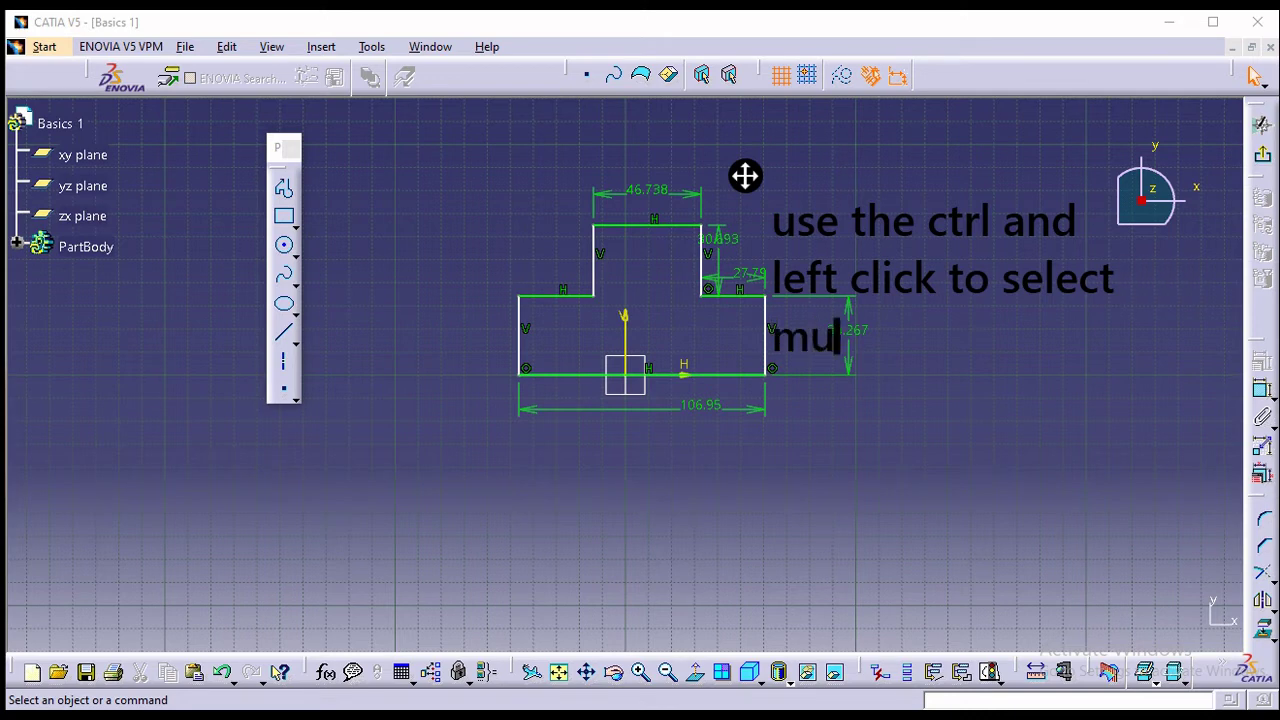
pyautogui.write('ltiple lines')
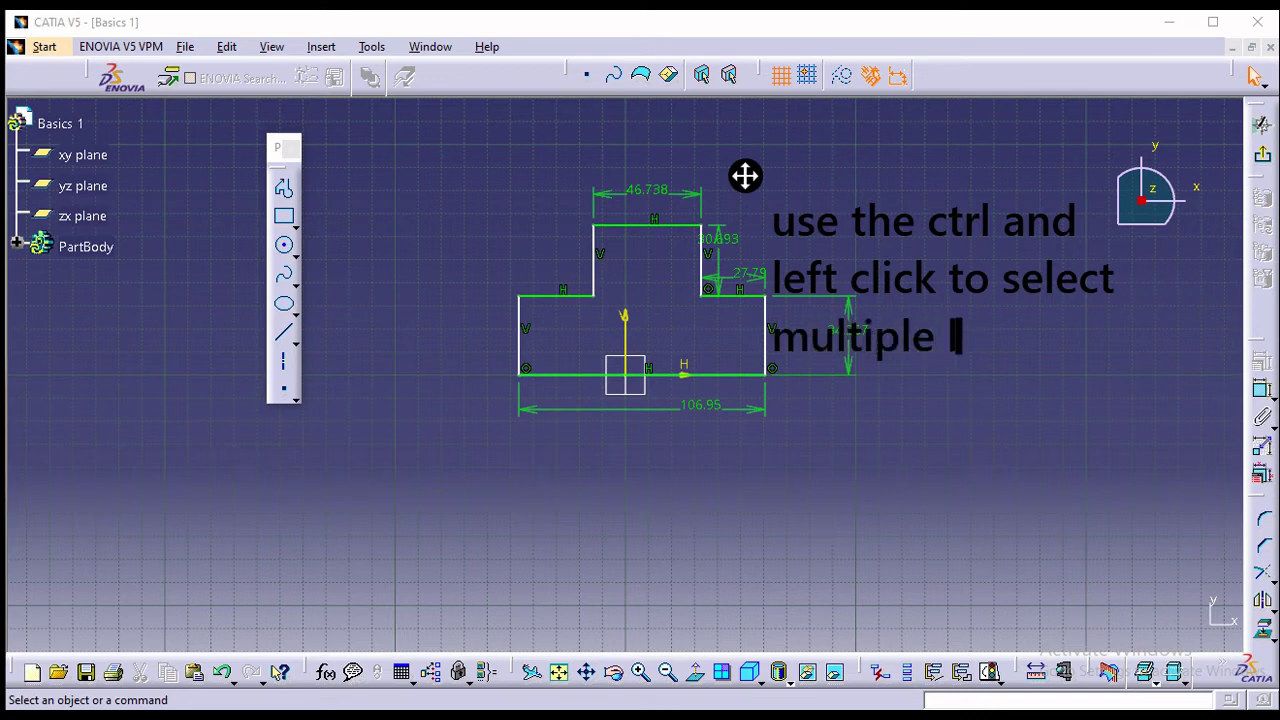
pyautogui.press('BackSpace')
pyautogui.press('BackSpace')
pyautogui.press('BackSpace')
pyautogui.press('BackSpace')
pyautogui.press('BackSpace')
pyautogui.press('BackSpace')
pyautogui.press('BackSpace')
pyautogui.press('BackSpace')
pyautogui.press('BackSpace')
pyautogui.press('BackSpace')
pyautogui.press('BackSpace')
pyautogui.press('BackSpace')
pyautogui.press('BackSpace')
pyautogui.press('BackSpace')
pyautogui.press('BackSpace')
pyautogui.press('BackSpace')
pyautogui.press('BackSpace')
pyautogui.press('BackSpace')
pyautogui.press('BackSpace')
pyautogui.press('BackSpace')
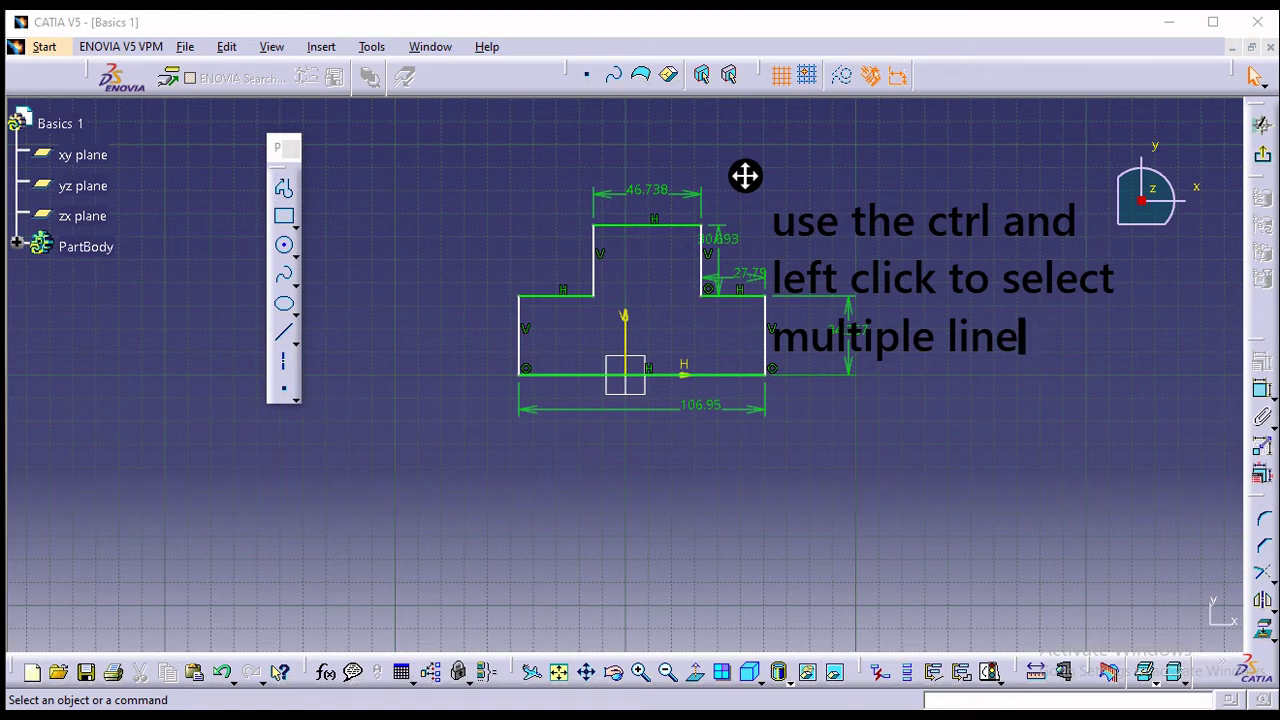
pyautogui.press('BackSpace')
pyautogui.press('BackSpace')
pyautogui.press('BackSpace')
pyautogui.press('BackSpace')
pyautogui.press('BackSpace')
pyautogui.press('BackSpace')
pyautogui.press('BackSpace')
pyautogui.press('BackSpace')
pyautogui.press('BackSpace')
pyautogui.press('BackSpace')
pyautogui.press('BackSpace')
pyautogui.press('BackSpace')
pyautogui.press('BackSpace')
pyautogui.press('BackSpace')
pyautogui.press('BackSpace')
pyautogui.press('BackSpace')
pyautogui.press('BackSpace')
pyautogui.press('BackSpace')
pyautogui.press('BackSpace')
pyautogui.press('BackSpace')
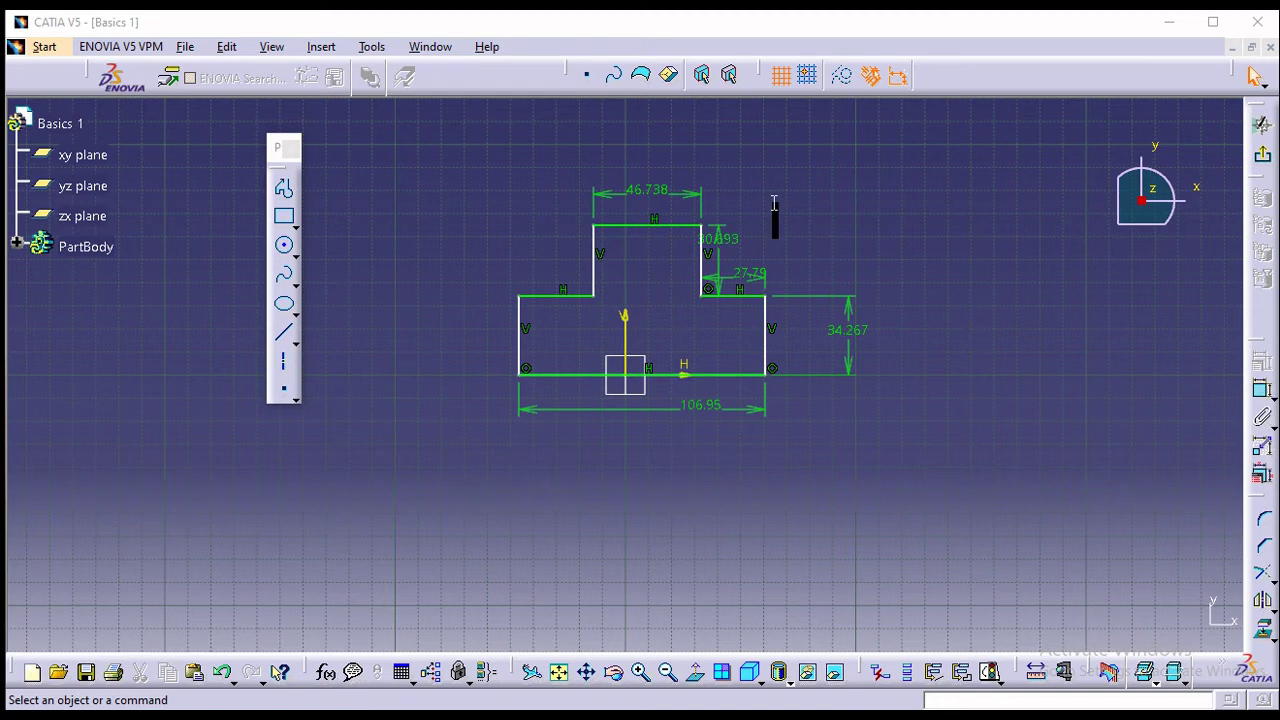
pyautogui.click(765, 318)
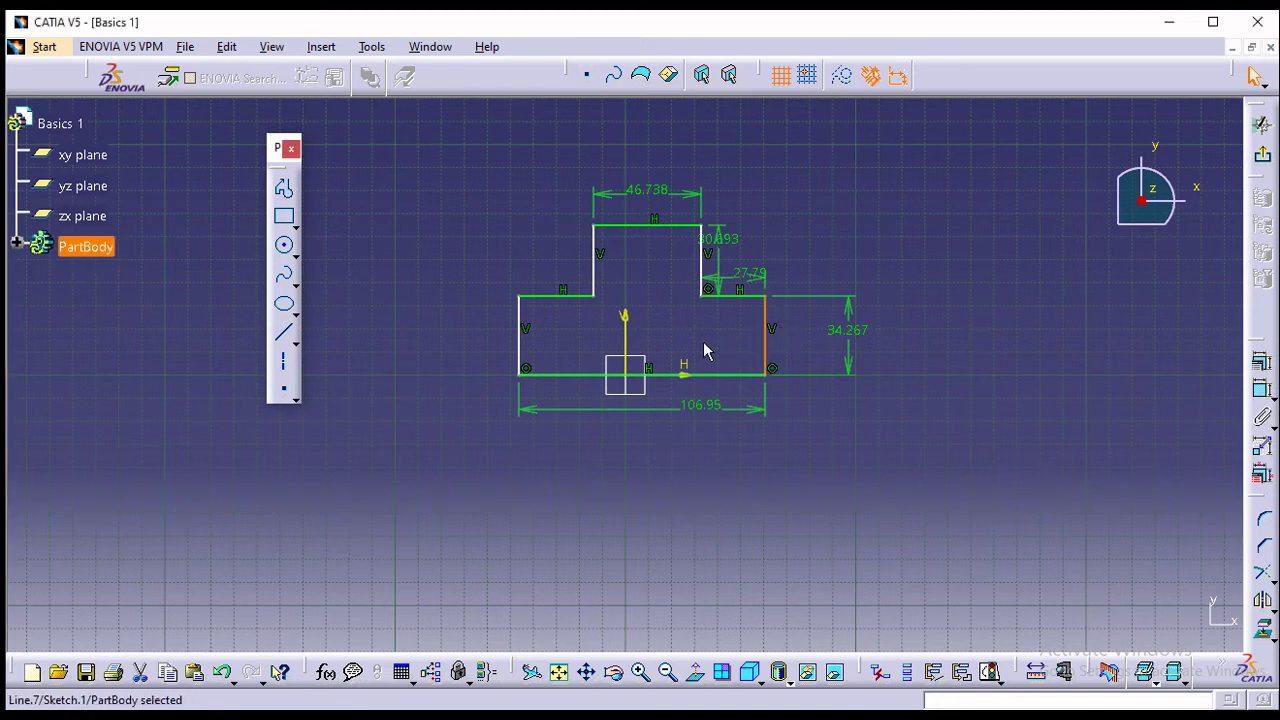
pyautogui.keyDown('ctrl'); pyautogui.click(523, 322); pyautogui.keyUp('ctrl')
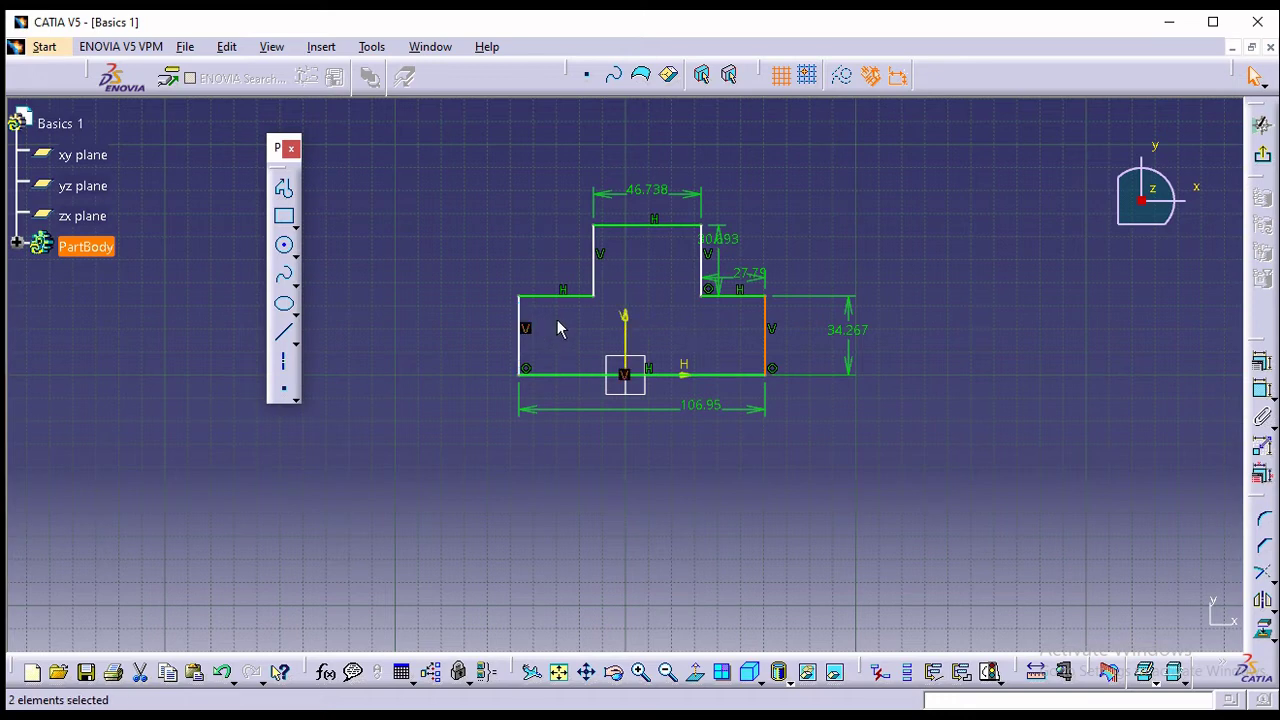
pyautogui.click(727, 330)
pyautogui.click(767, 320)
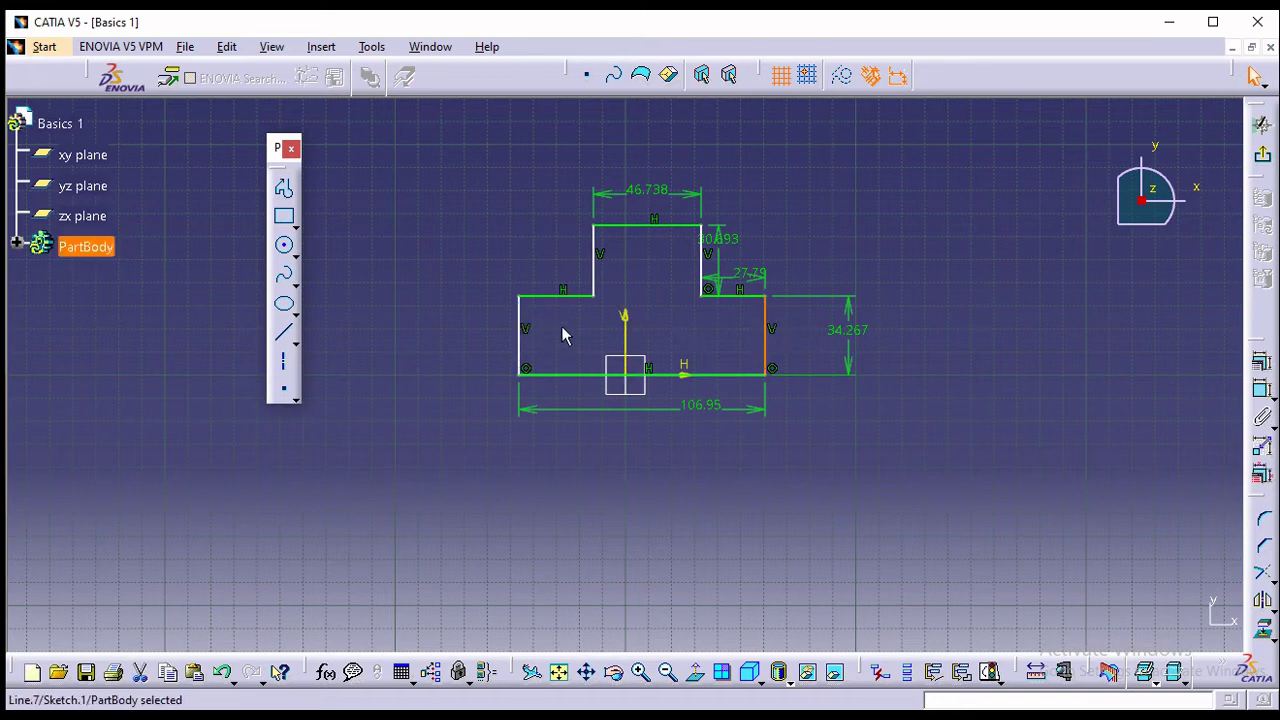
pyautogui.keyDown('ctrl'); pyautogui.click(521, 322); pyautogui.keyUp('ctrl')
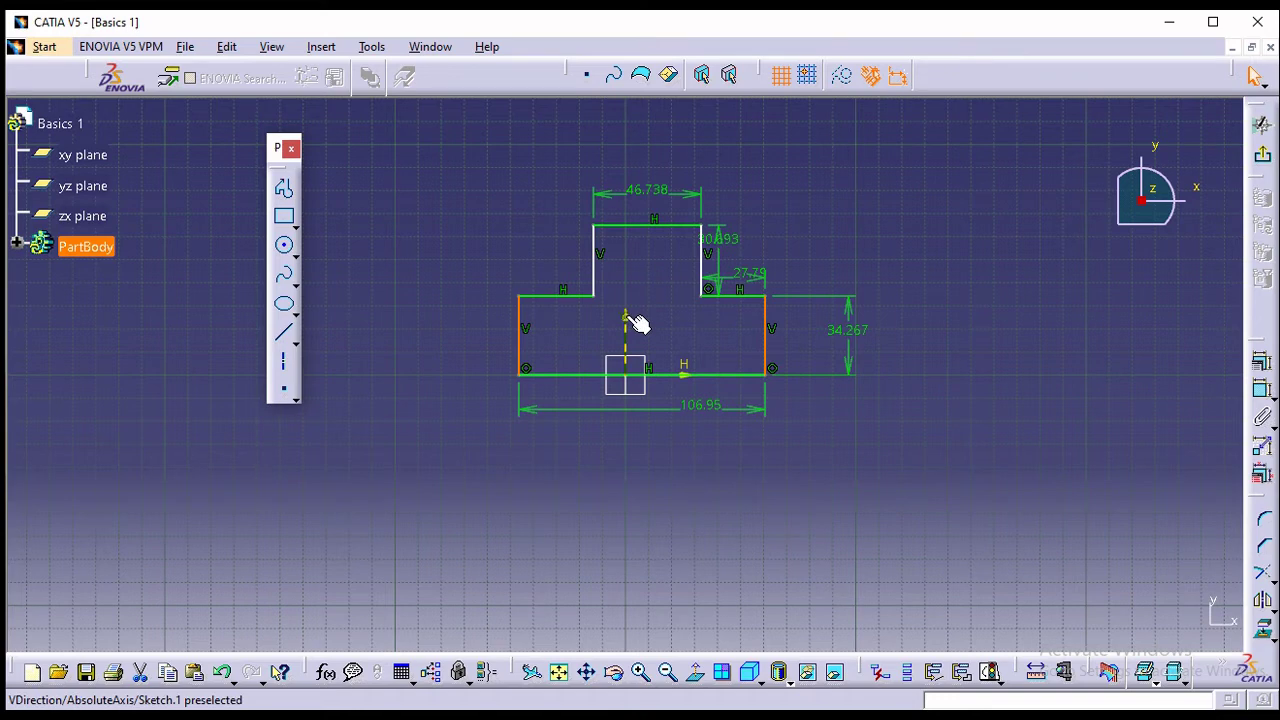
pyautogui.keyDown('ctrl'); pyautogui.click(630, 318); pyautogui.keyUp('ctrl')
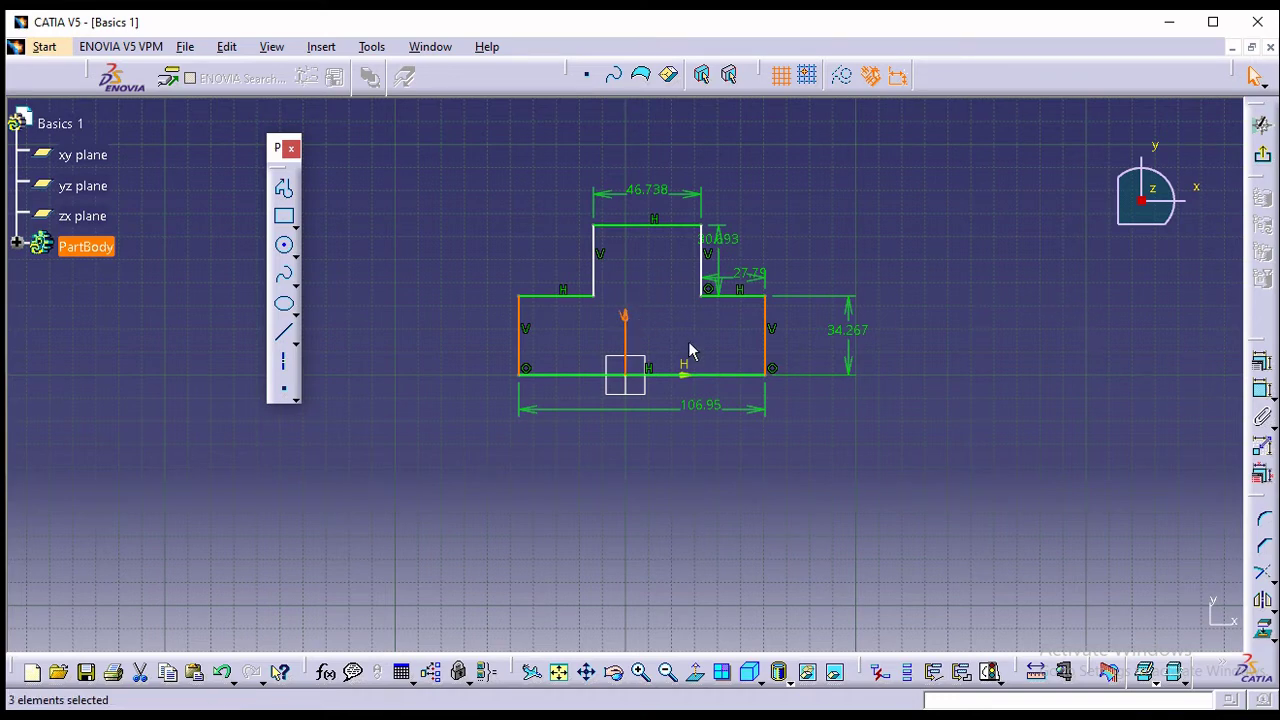
pyautogui.rightClick(628, 322)
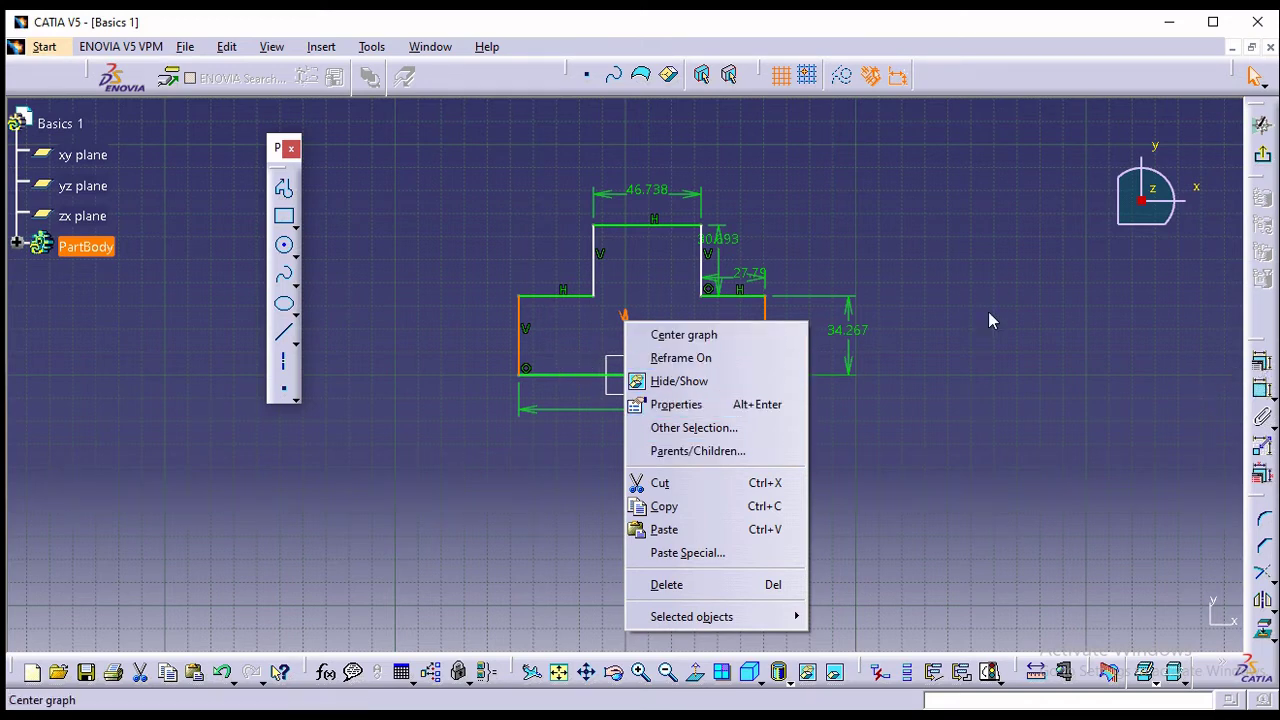
pyautogui.click(682, 282)
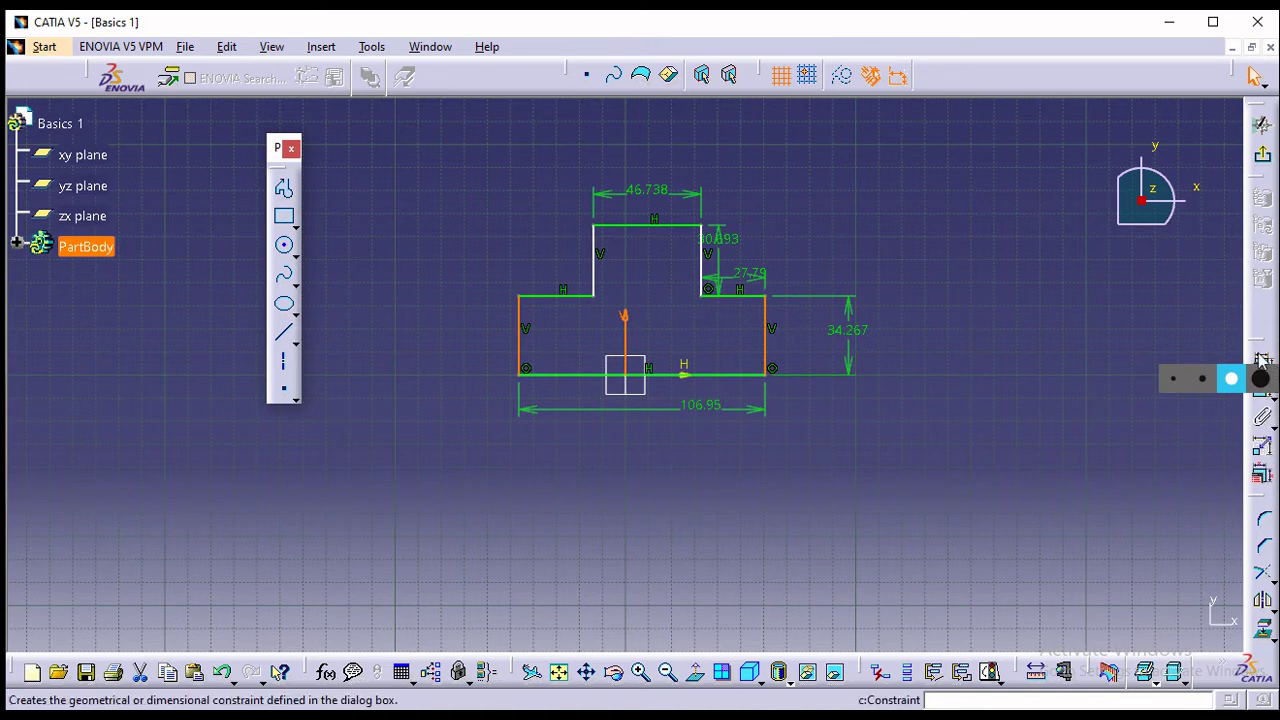
pyautogui.click(863, 343)
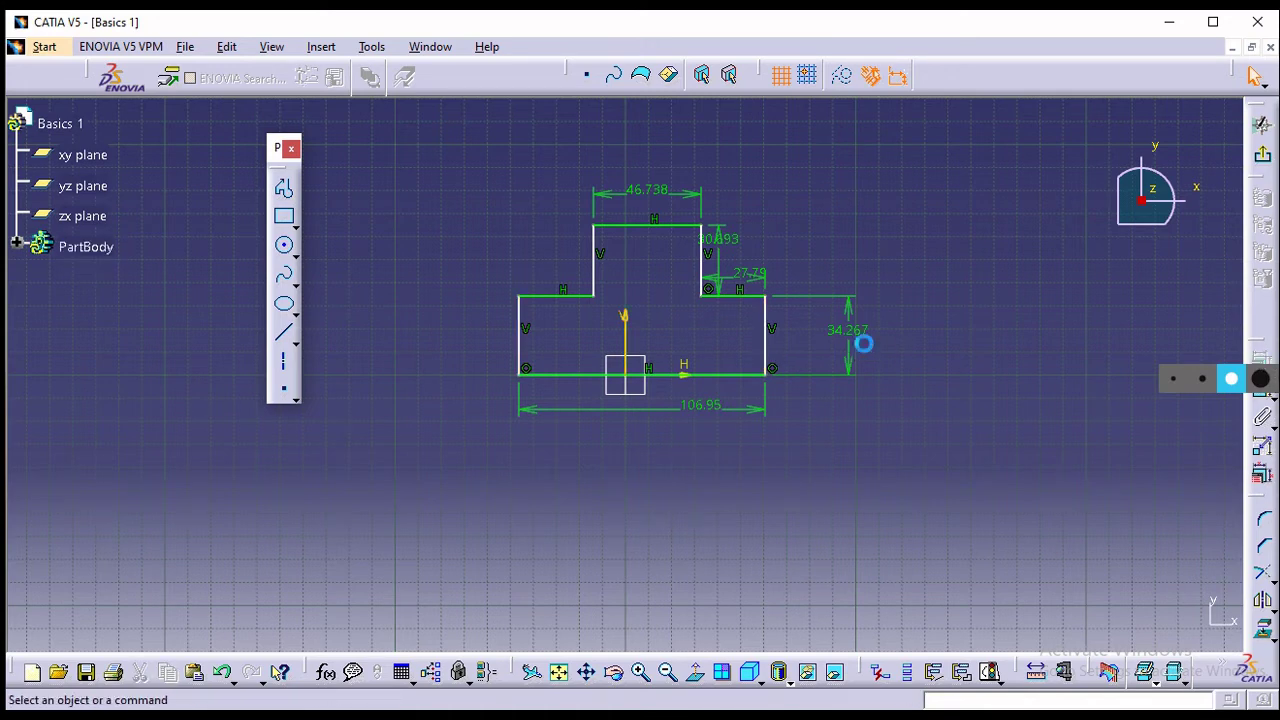
# Apply a Symmetry constraint to the profile's two outer vertical edges about the V axis.
pyautogui.click(765, 325)
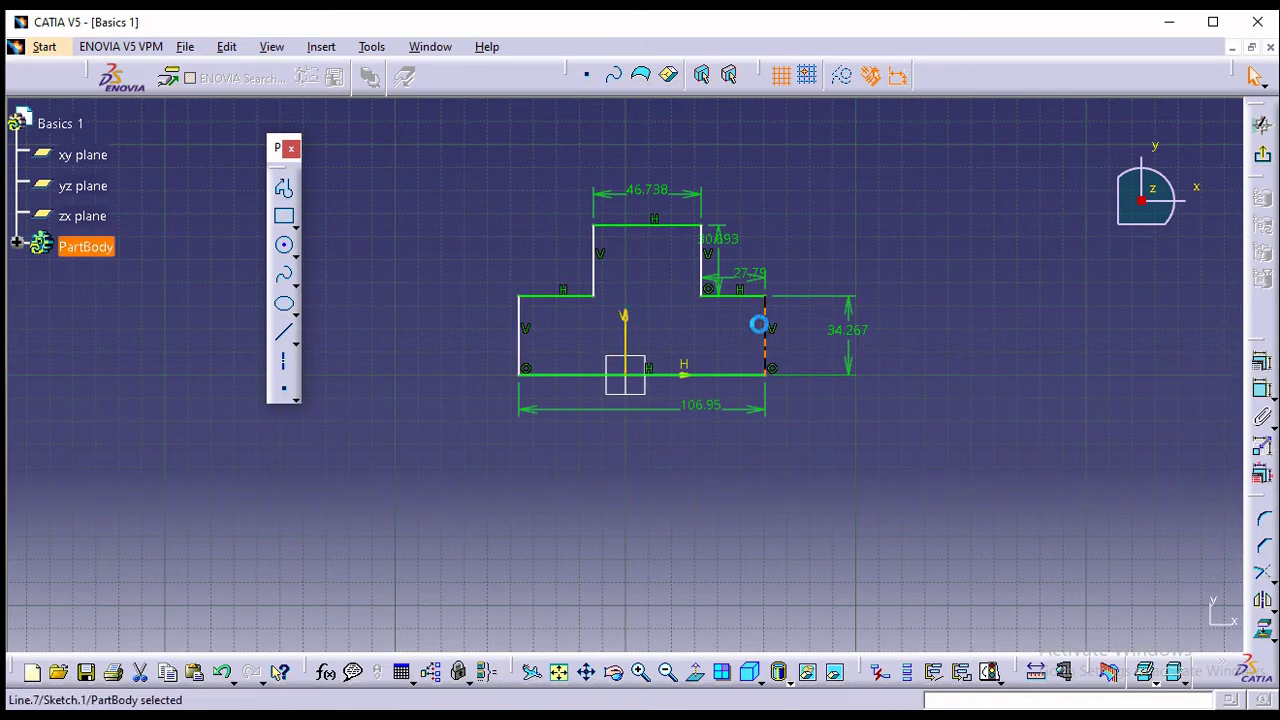
pyautogui.keyDown('ctrl'); pyautogui.click(522, 323); pyautogui.keyUp('ctrl')
pyautogui.keyDown('ctrl'); pyautogui.click(625, 322); pyautogui.keyUp('ctrl')
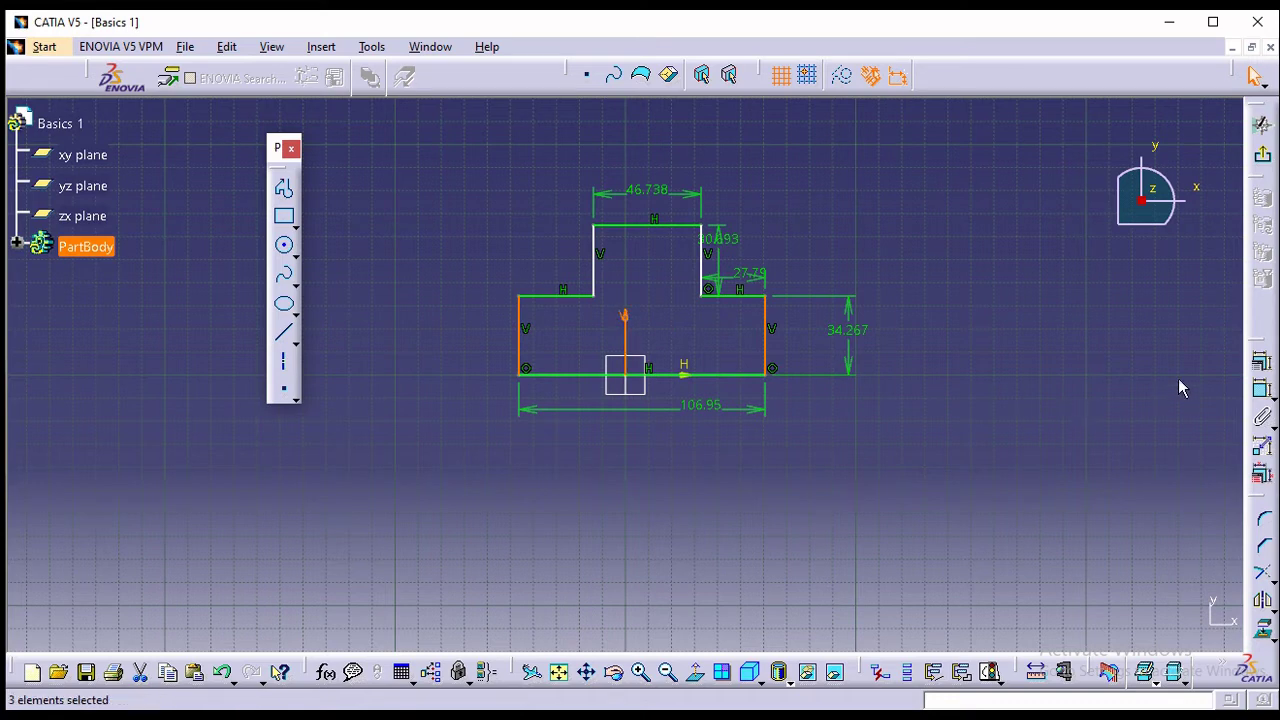
pyautogui.click(1261, 366)
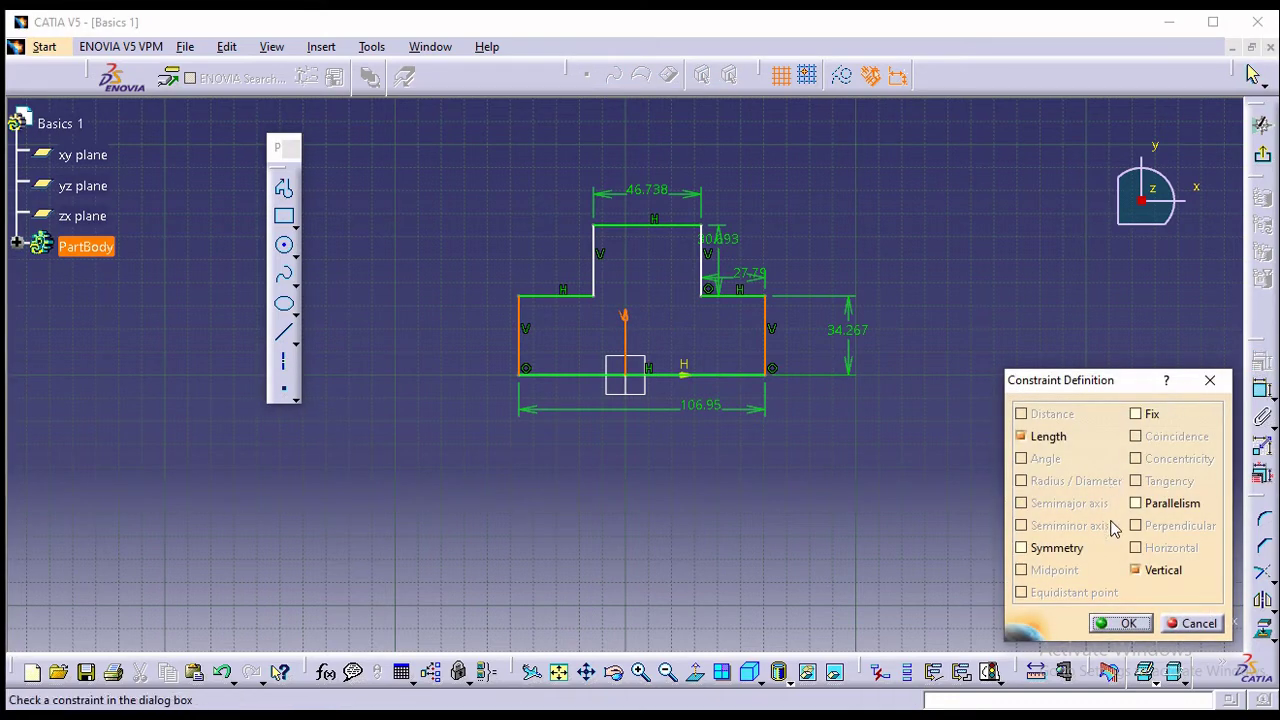
pyautogui.click(1070, 548)
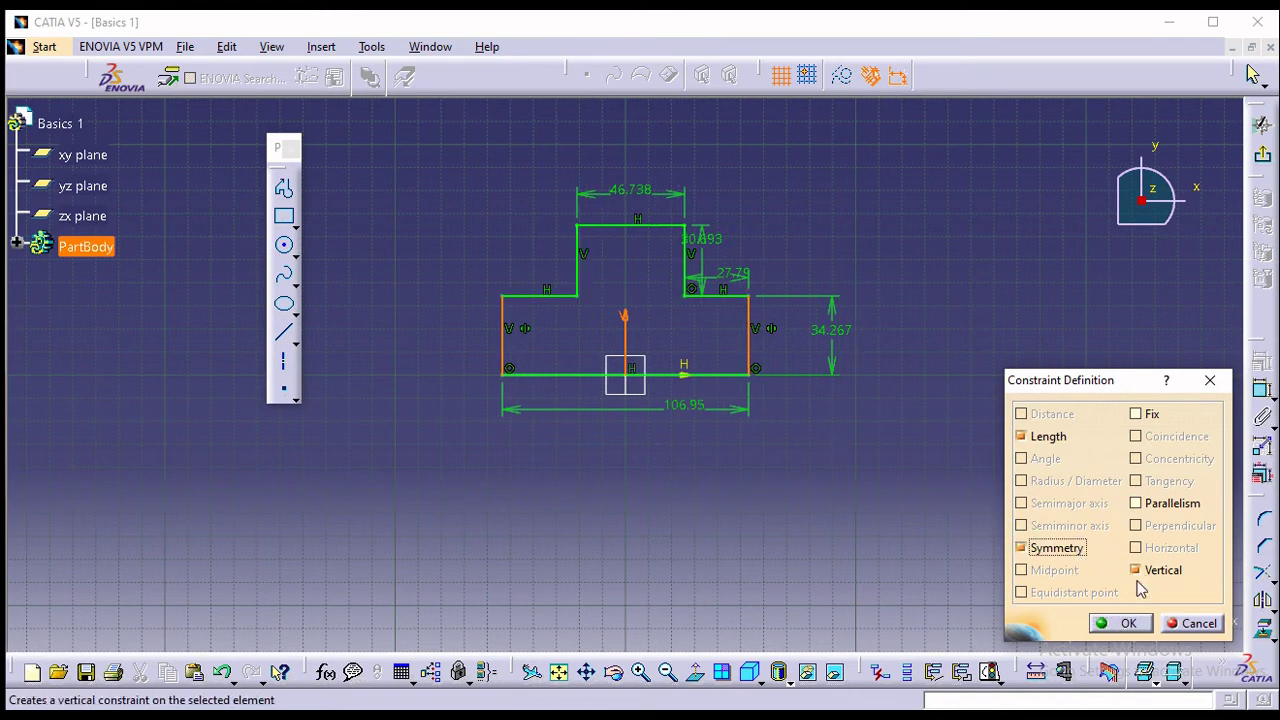
pyautogui.click(1120, 623)
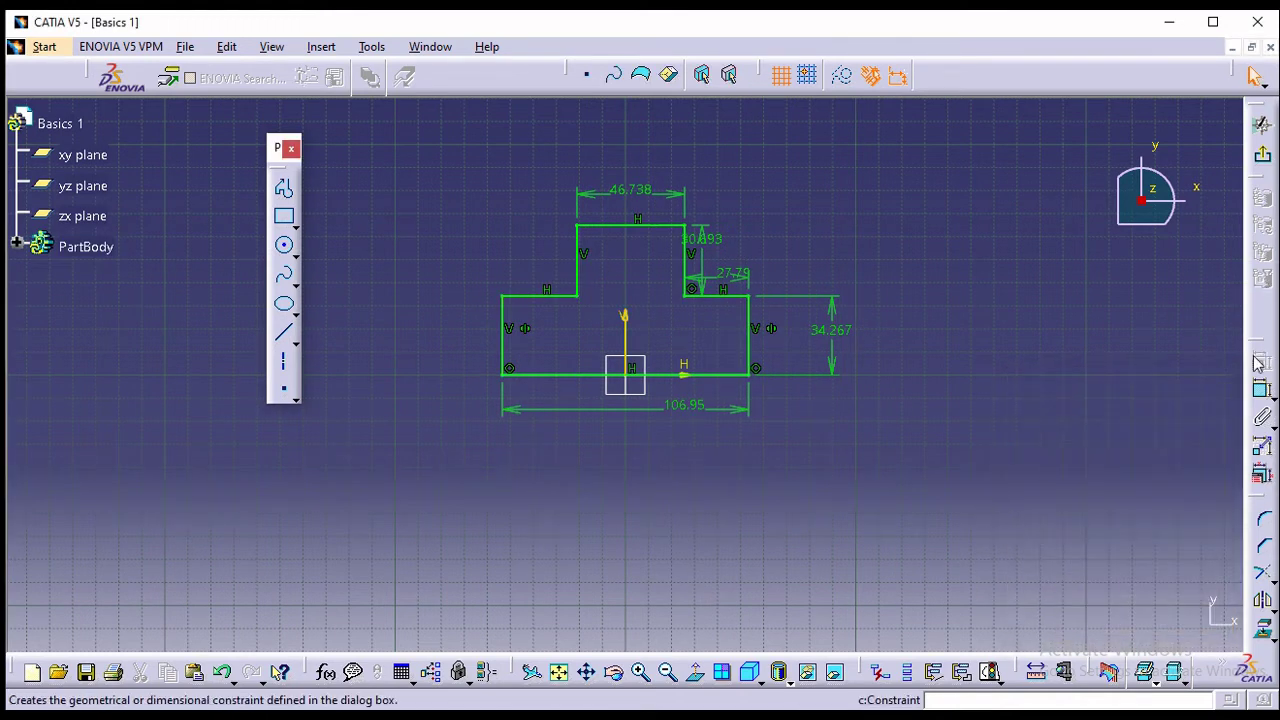
# Set the profile's base length to 110 mm and its outer right vertical edge to 35 mm.
pyautogui.moveTo(1262, 342); pyautogui.dragTo(1110, 232)
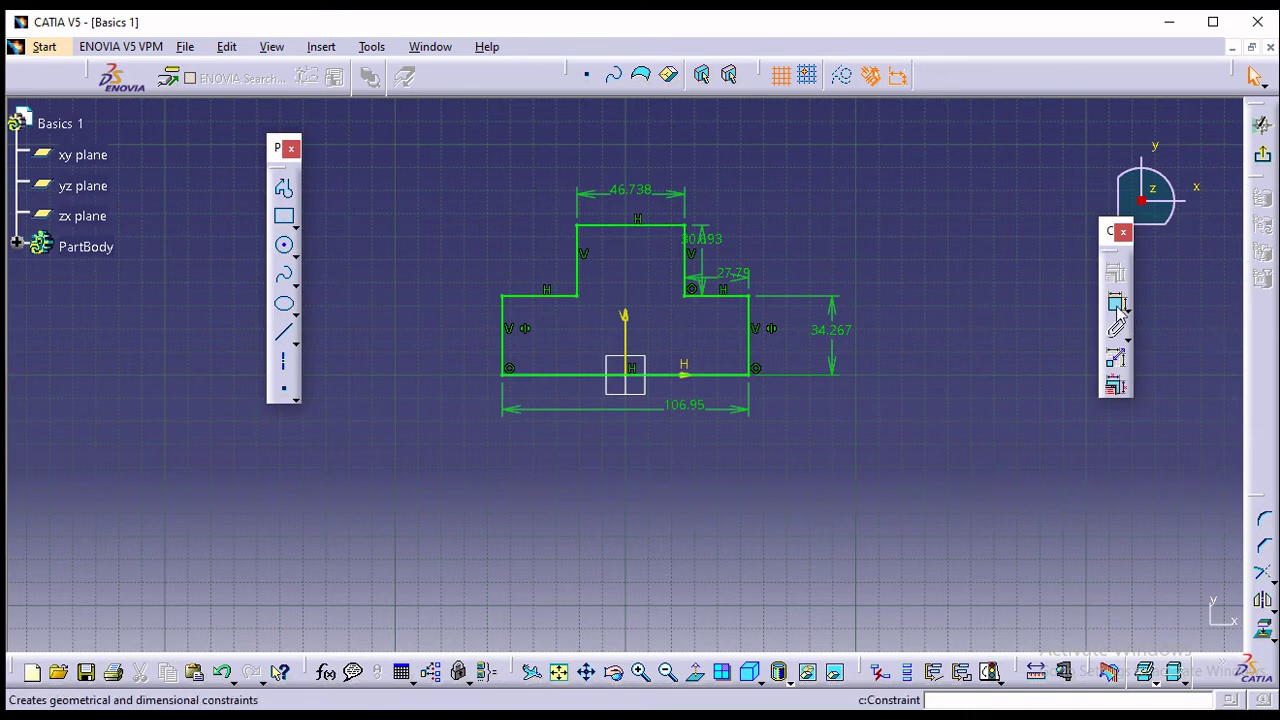
pyautogui.doubleClick(691, 406)
pyautogui.write('110')
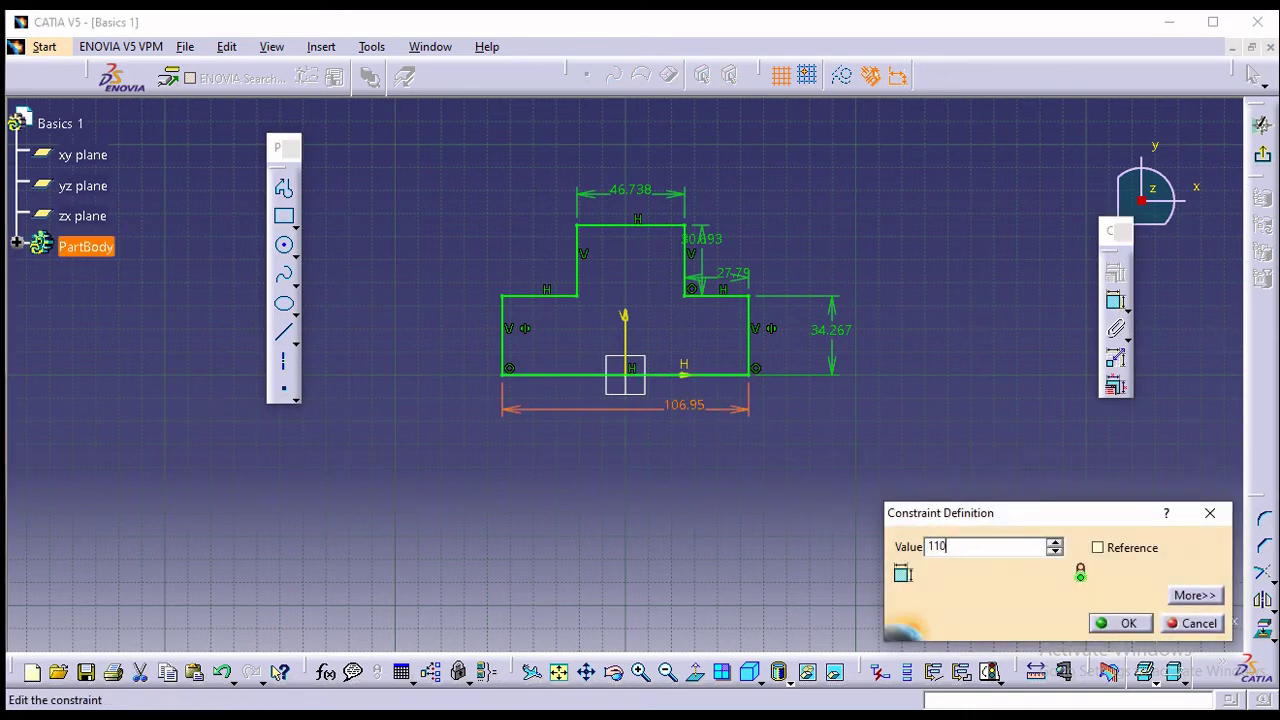
pyautogui.press('Return')
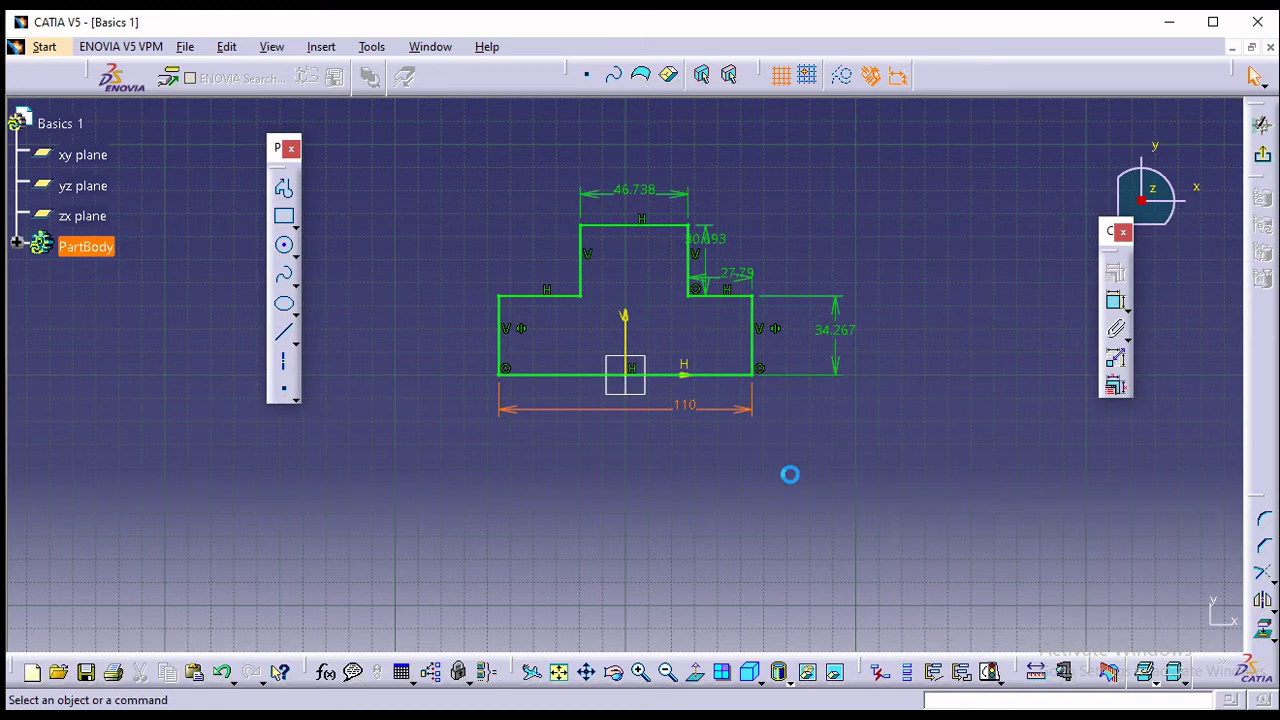
pyautogui.doubleClick(860, 336)
pyautogui.write('35')
pyautogui.press('Return')
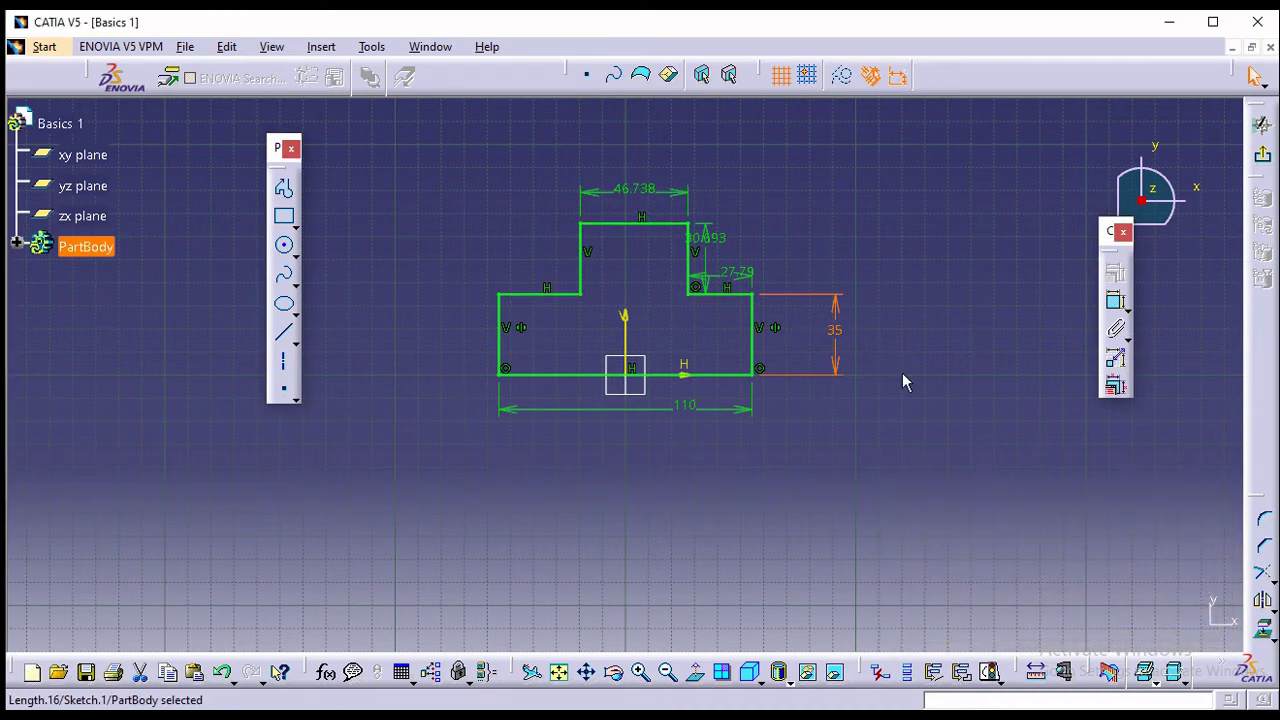
# Set the right horizontal shoulder to 25 mm and the upper block's top edge to 50 mm.
pyautogui.doubleClick(745, 273)
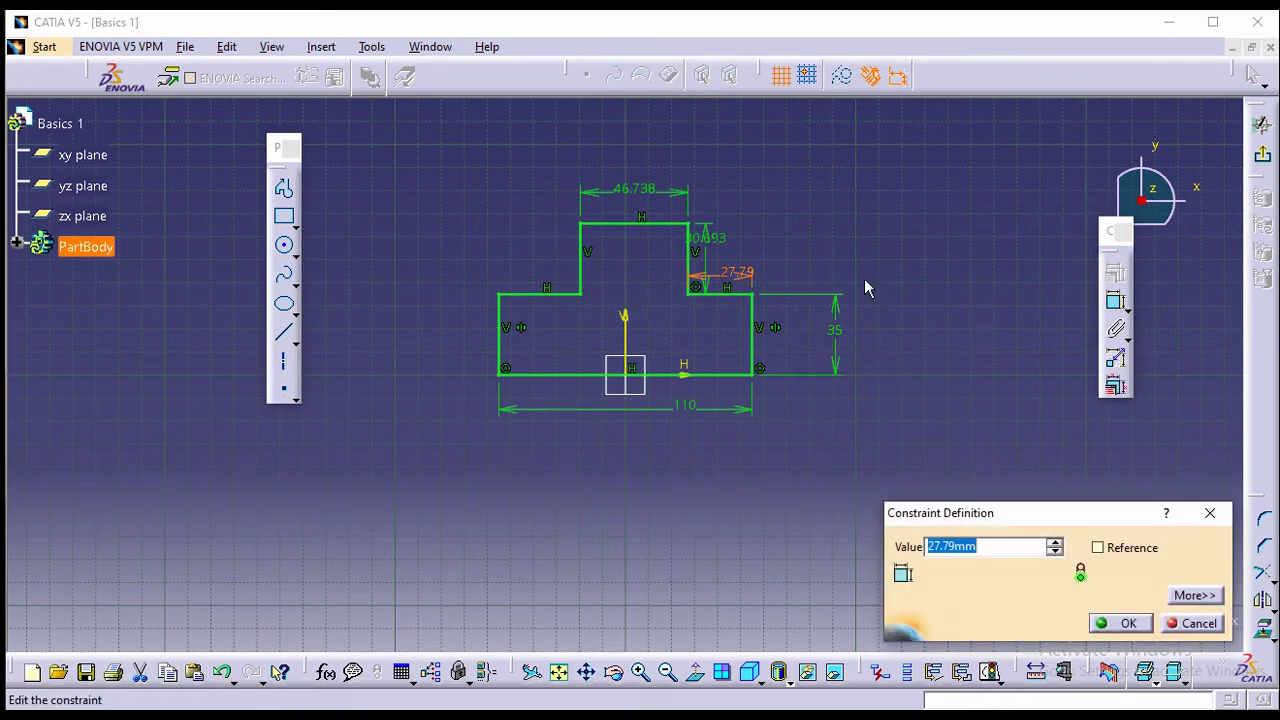
pyautogui.write('25')
pyautogui.press('Return')
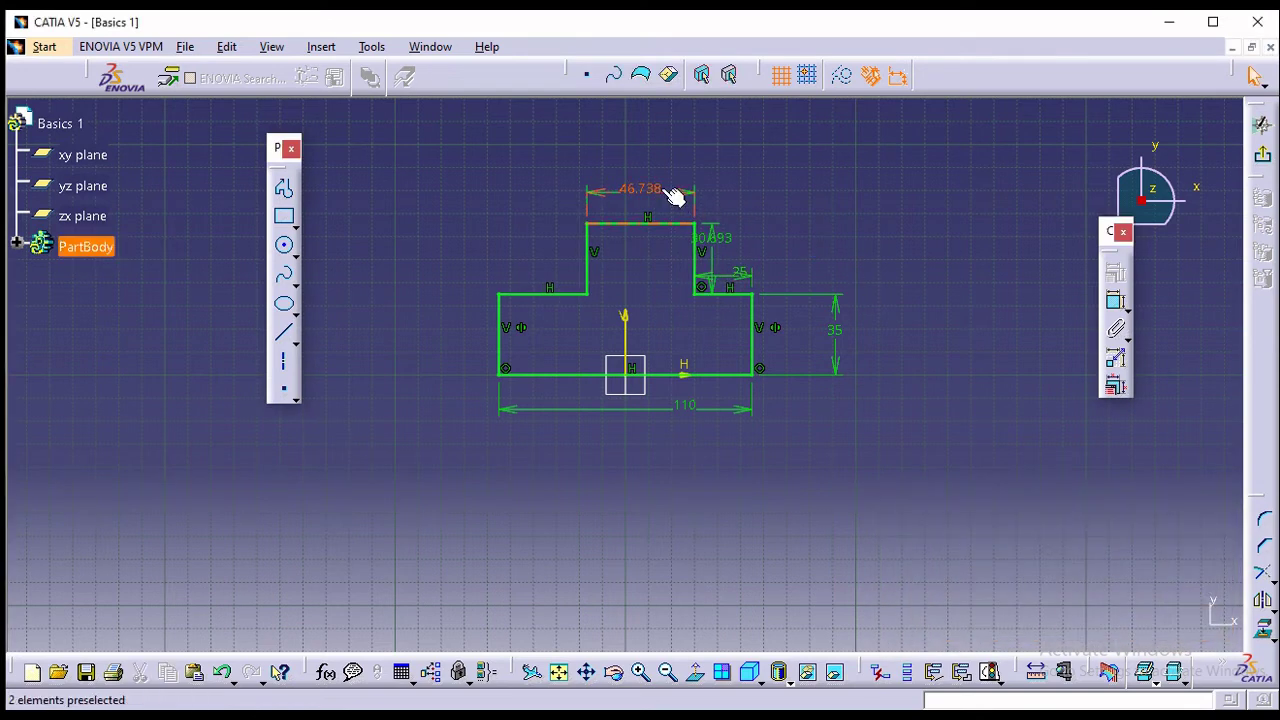
pyautogui.doubleClick(640, 188)
pyautogui.write('50')
pyautogui.press('Return')
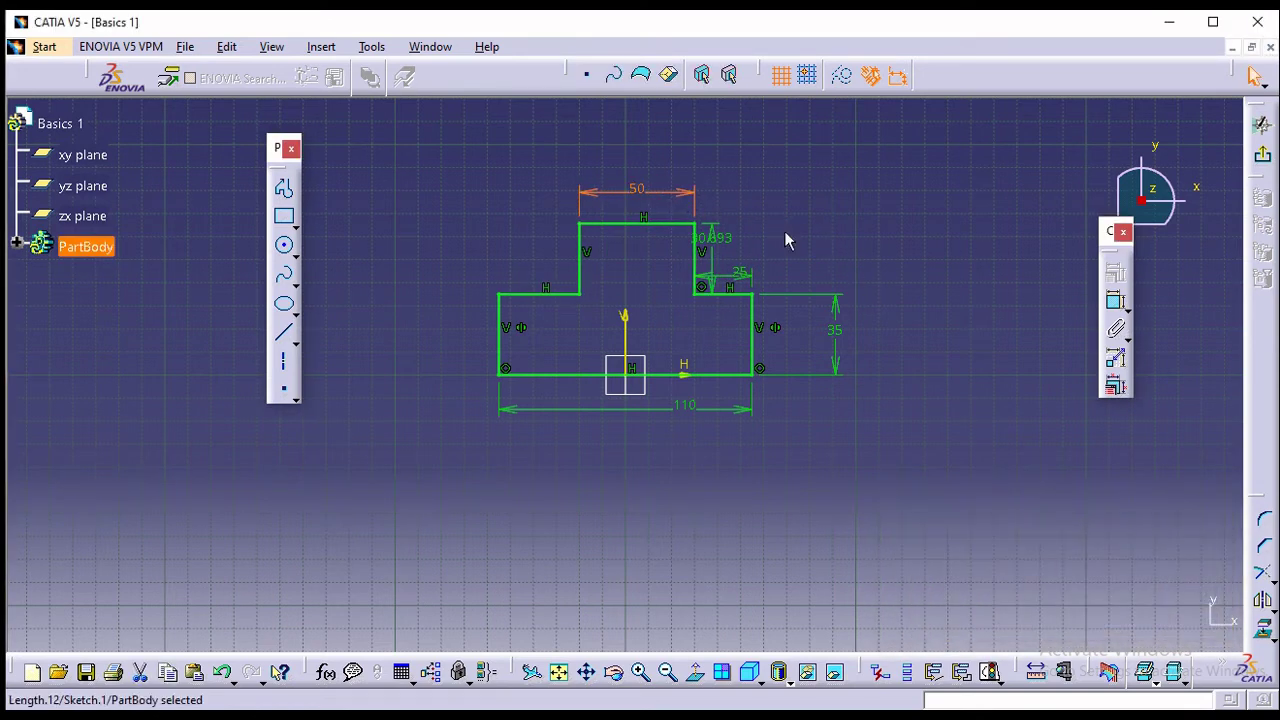
# Set the length of the upper block's right vertical edge to 30 mm.
pyautogui.doubleClick(726, 236)
pyautogui.write('30')
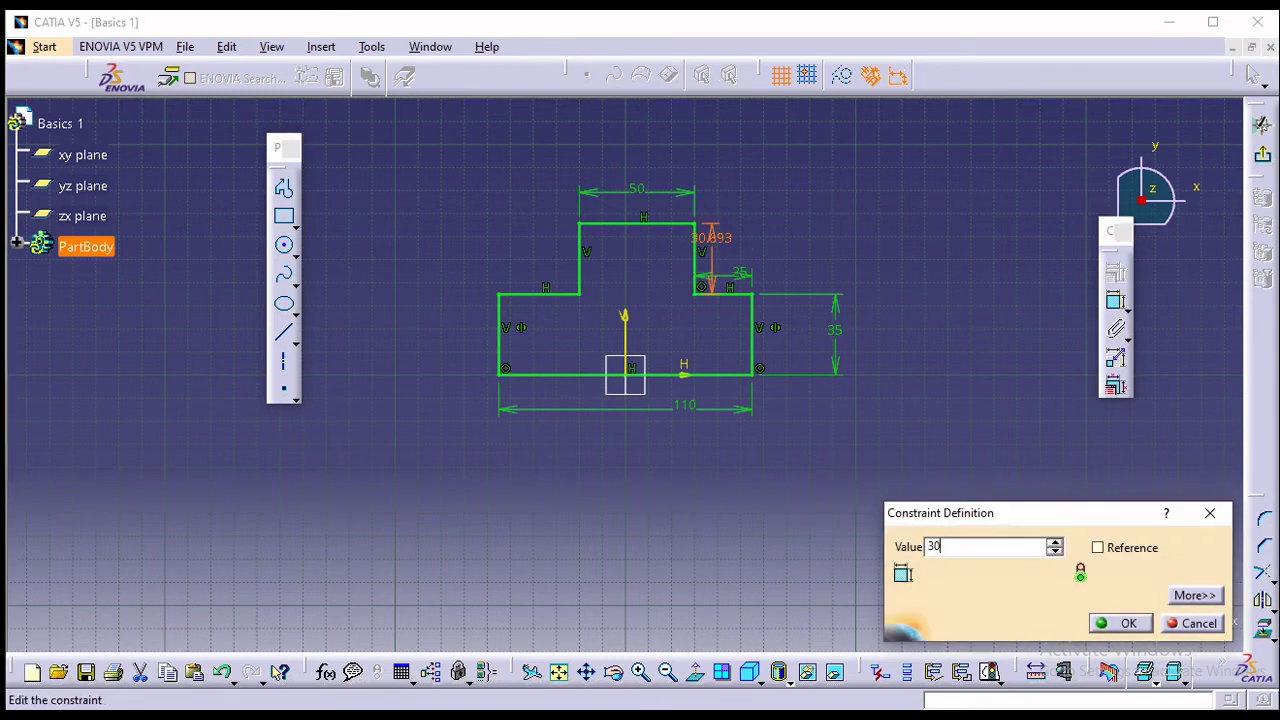
pyautogui.press('Return')
pyautogui.click(829, 243)
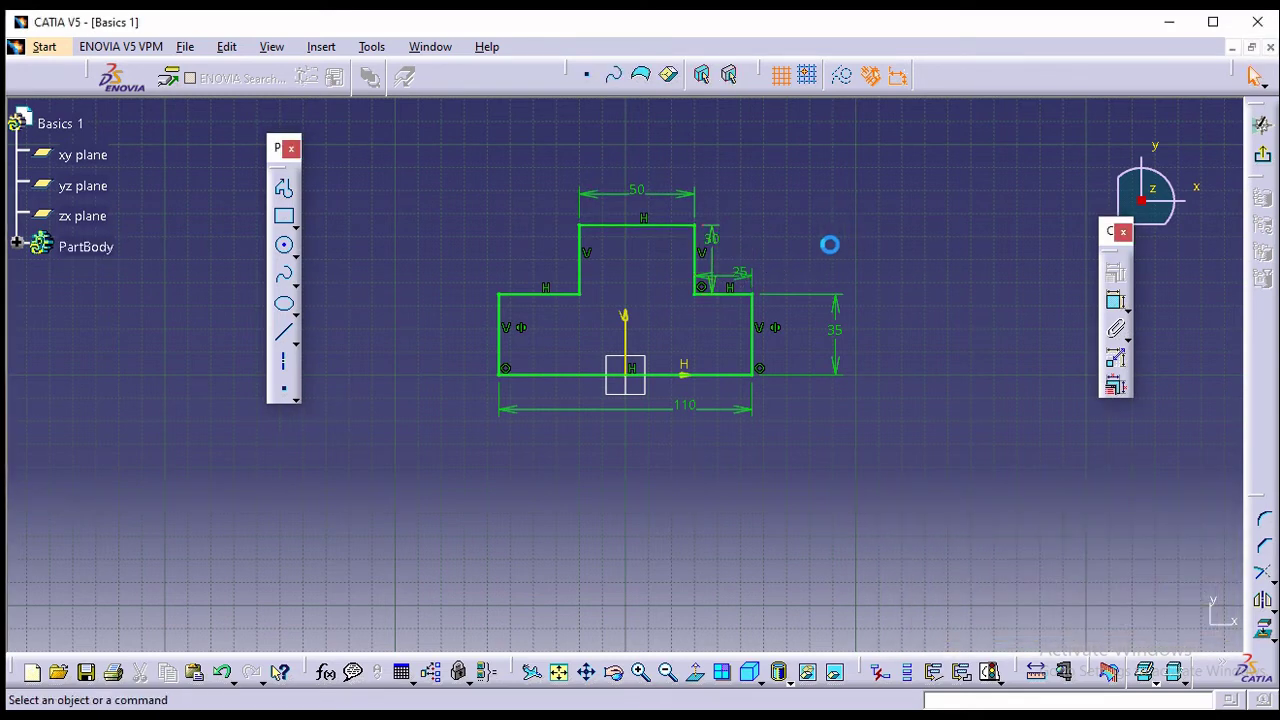
# Apply a Symmetry constraint to the upper block's two vertical edges about the V axis.
pyautogui.click(701, 253)
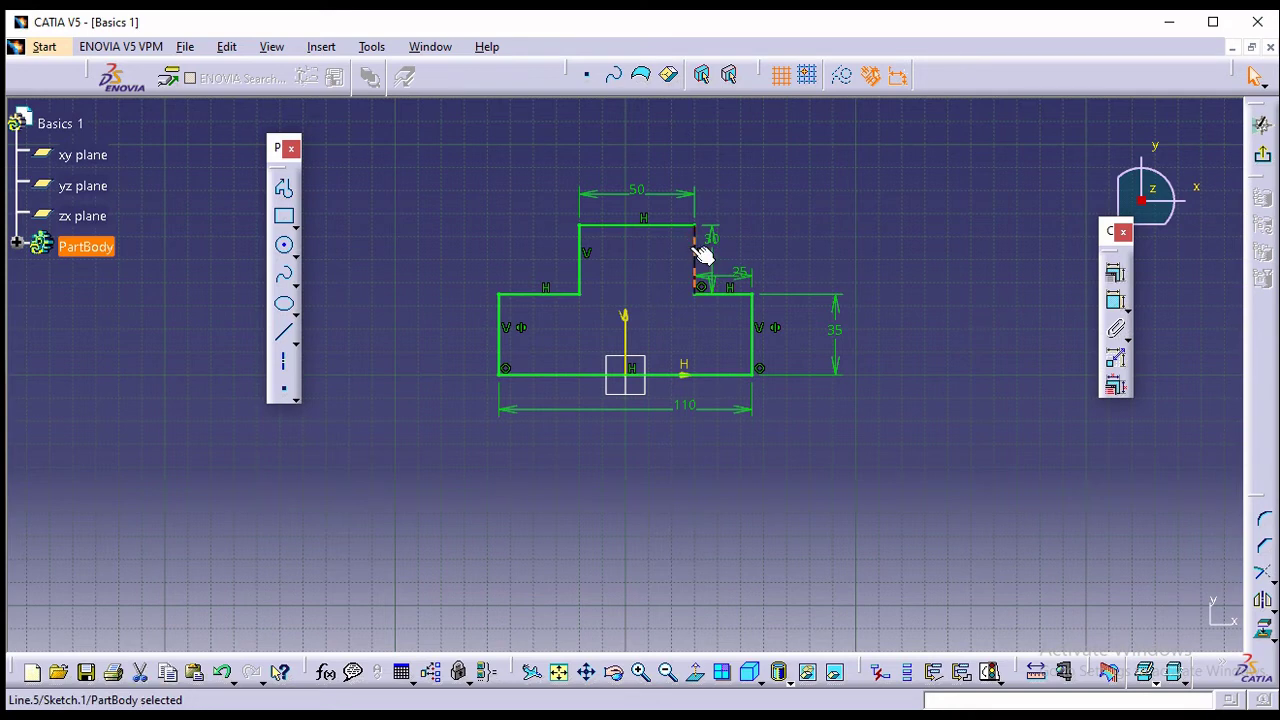
pyautogui.keyDown('ctrl'); pyautogui.click(580, 248); pyautogui.keyUp('ctrl')
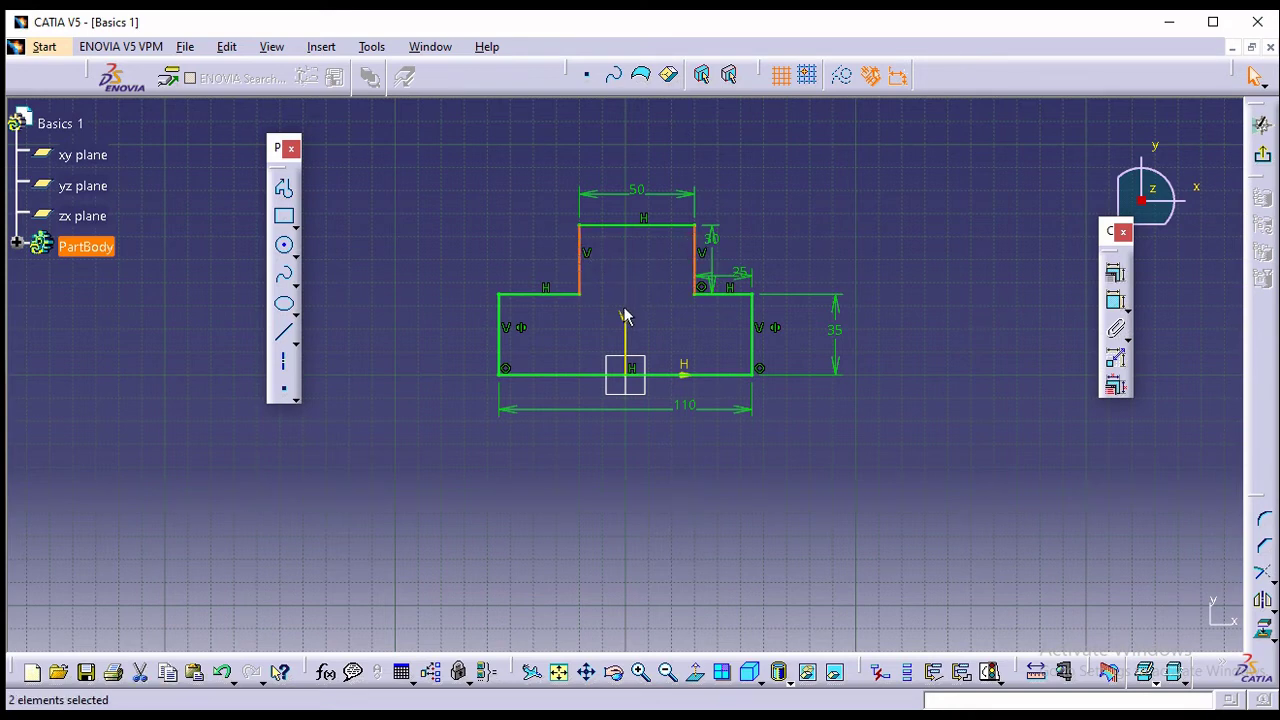
pyautogui.keyDown('ctrl'); pyautogui.click(622, 310); pyautogui.keyUp('ctrl')
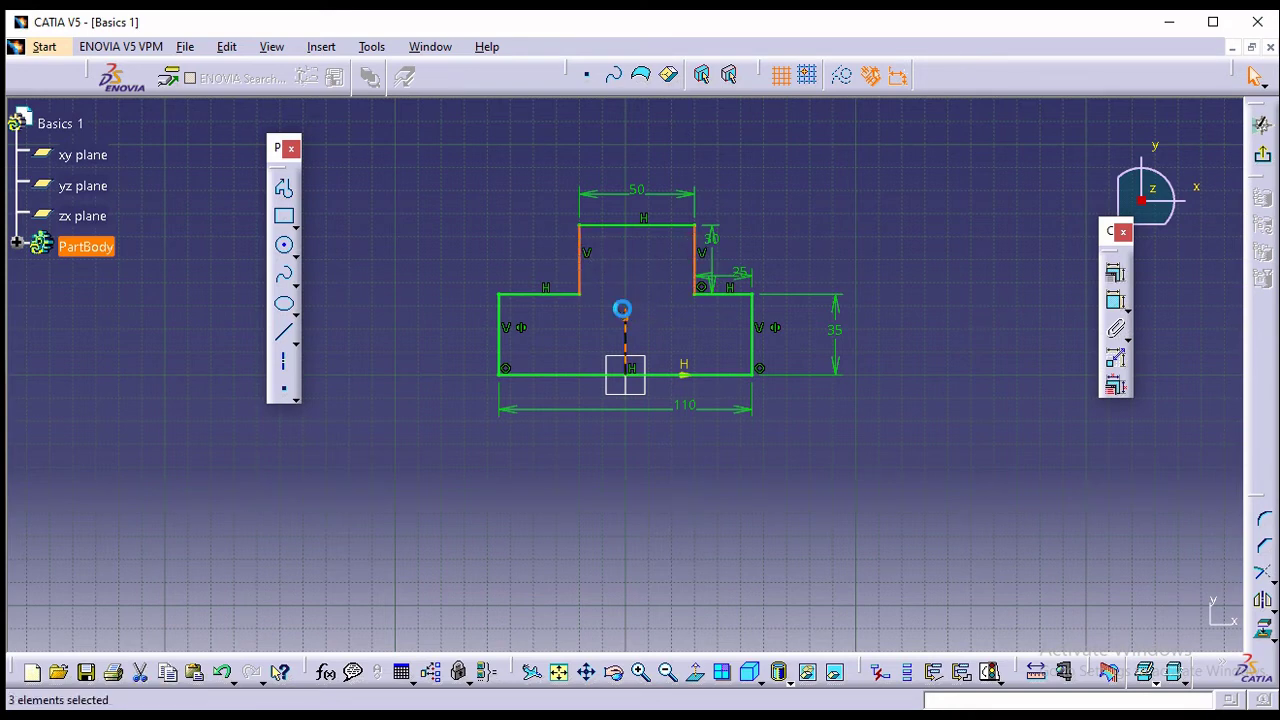
pyautogui.click(1117, 280)
pyautogui.click(1045, 548)
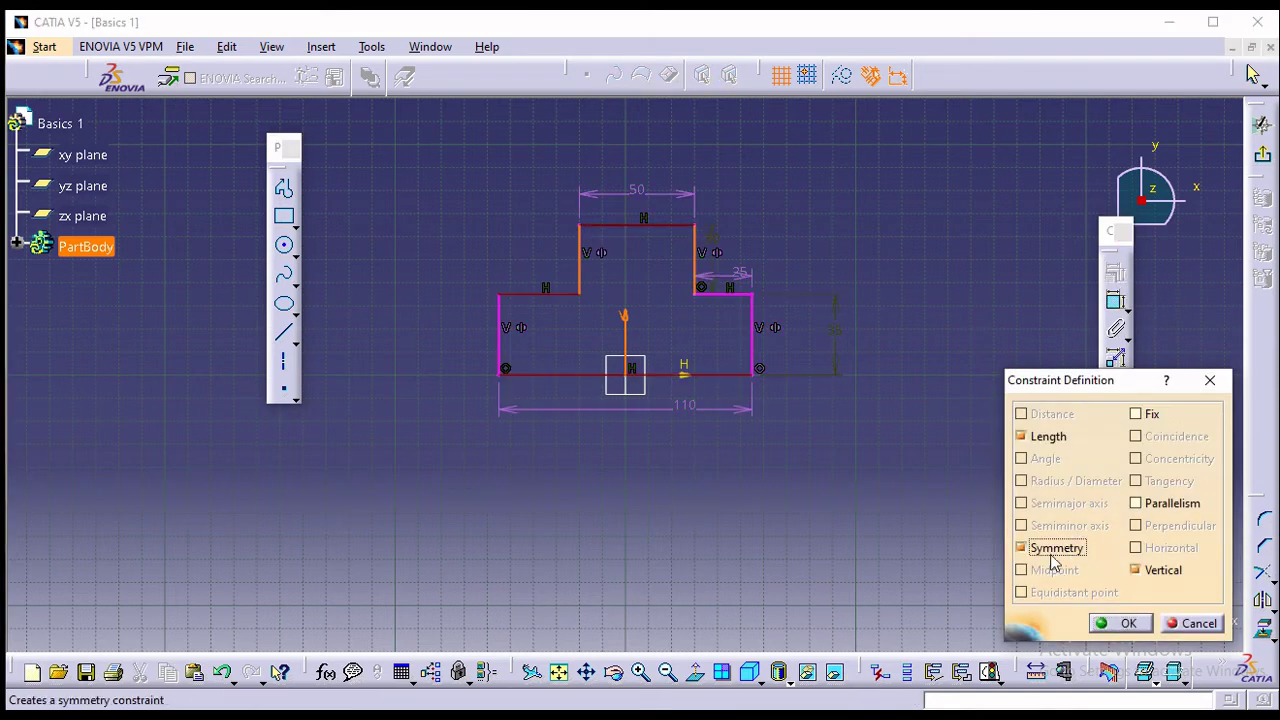
pyautogui.click(1113, 627)
# Delete the 25 mm dimension on the right shoulder and move the upper block's height dimension farther from its edge.
pyautogui.click(752, 275)
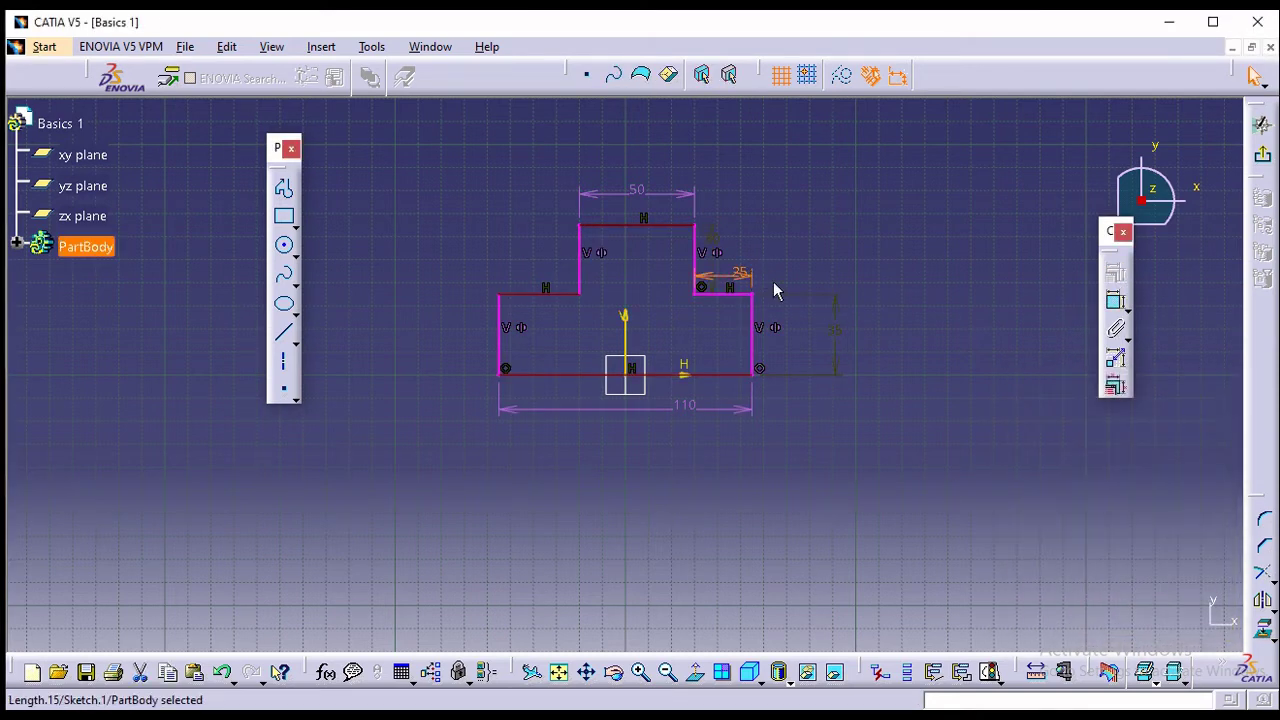
pyautogui.press('Delete')
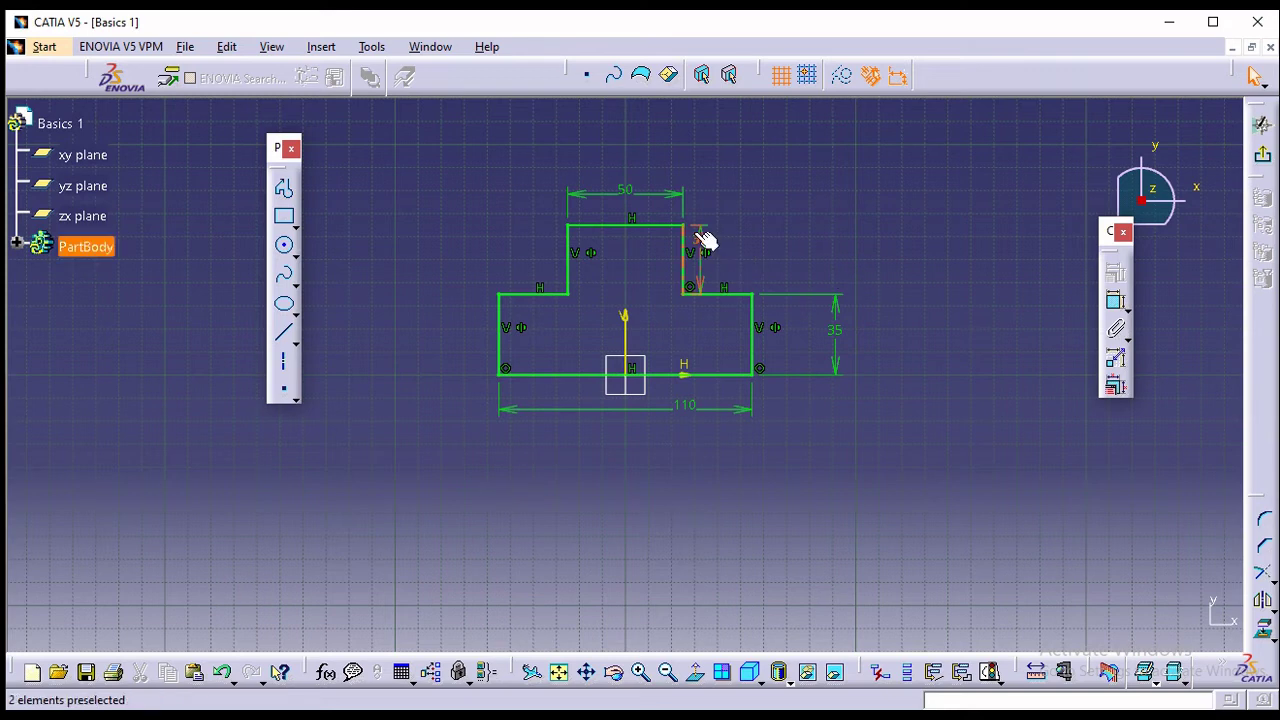
pyautogui.moveTo(702, 238); pyautogui.dragTo(726, 236)
pyautogui.click(818, 204)
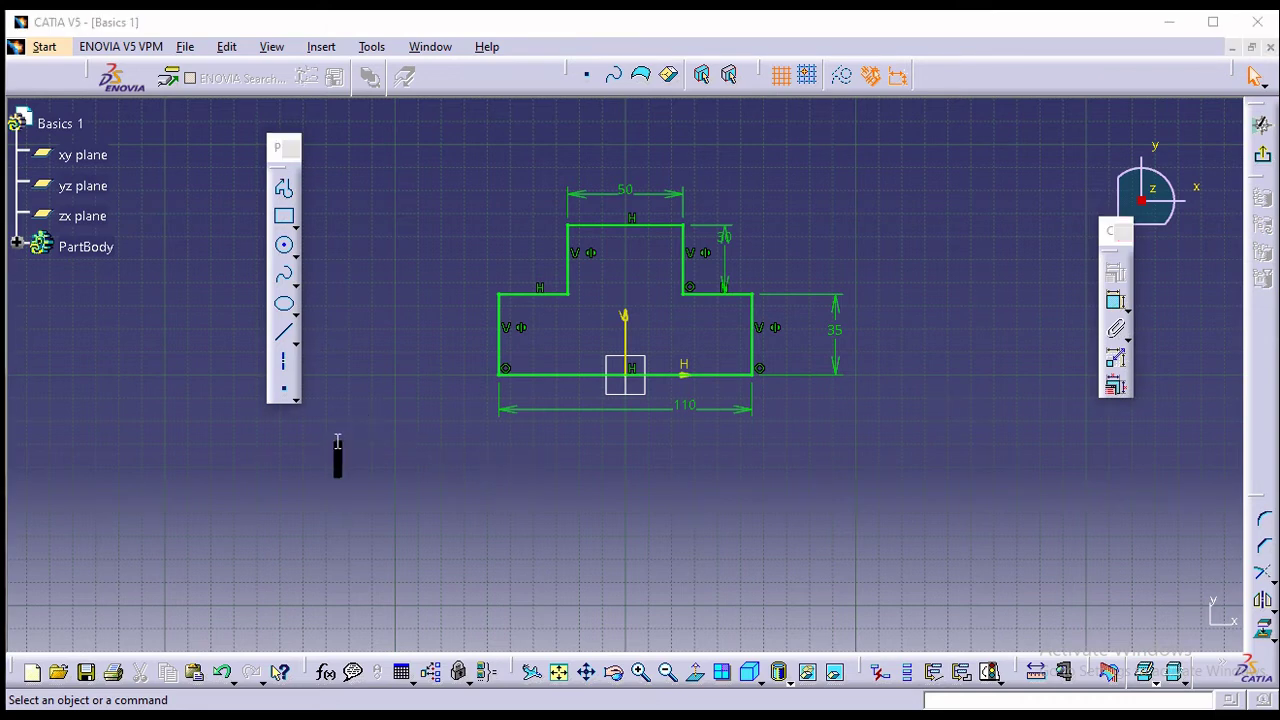
pyautogui.write('now the')
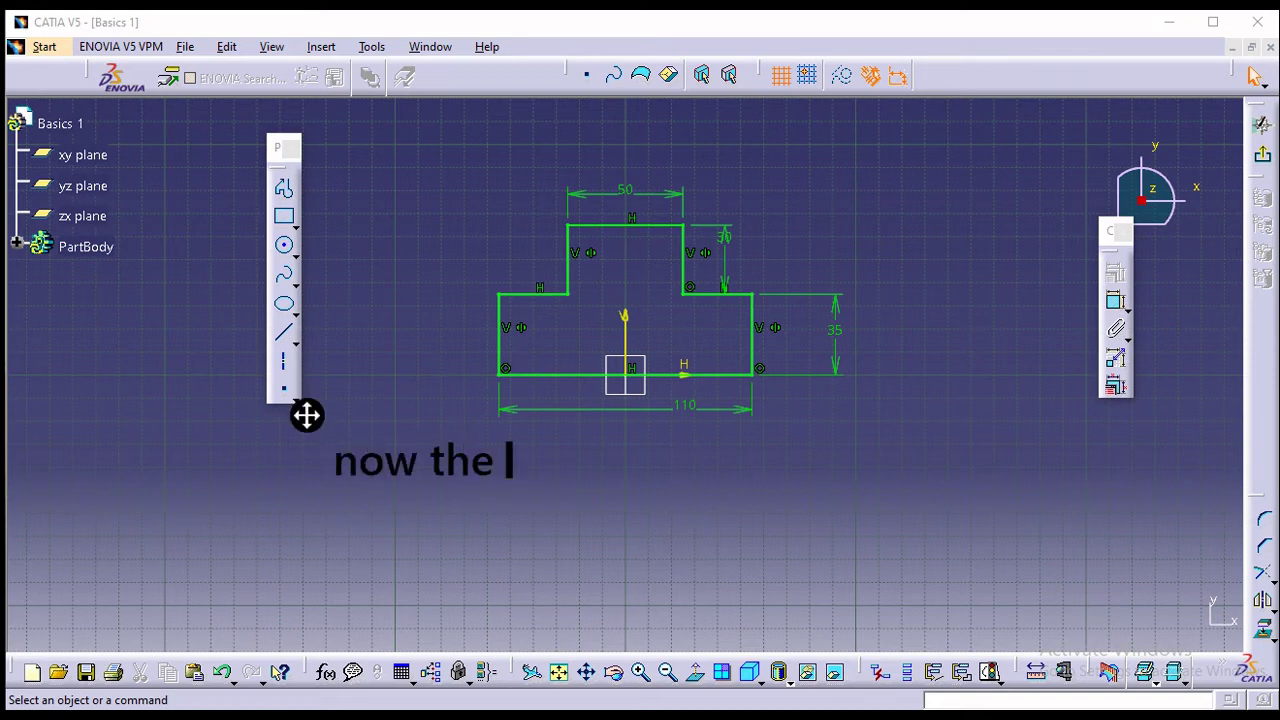
pyautogui.write(' skect')
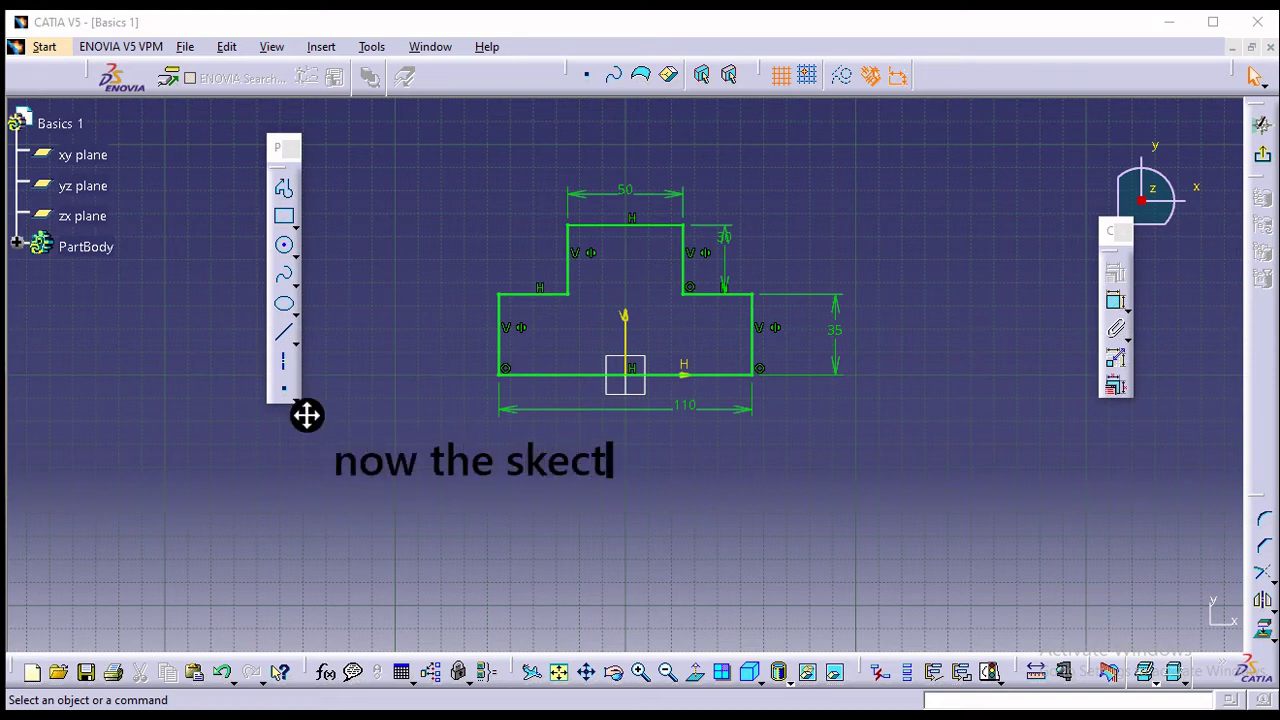
pyautogui.press('BackSpace')
pyautogui.press('BackSpace')
pyautogui.write('tch ')
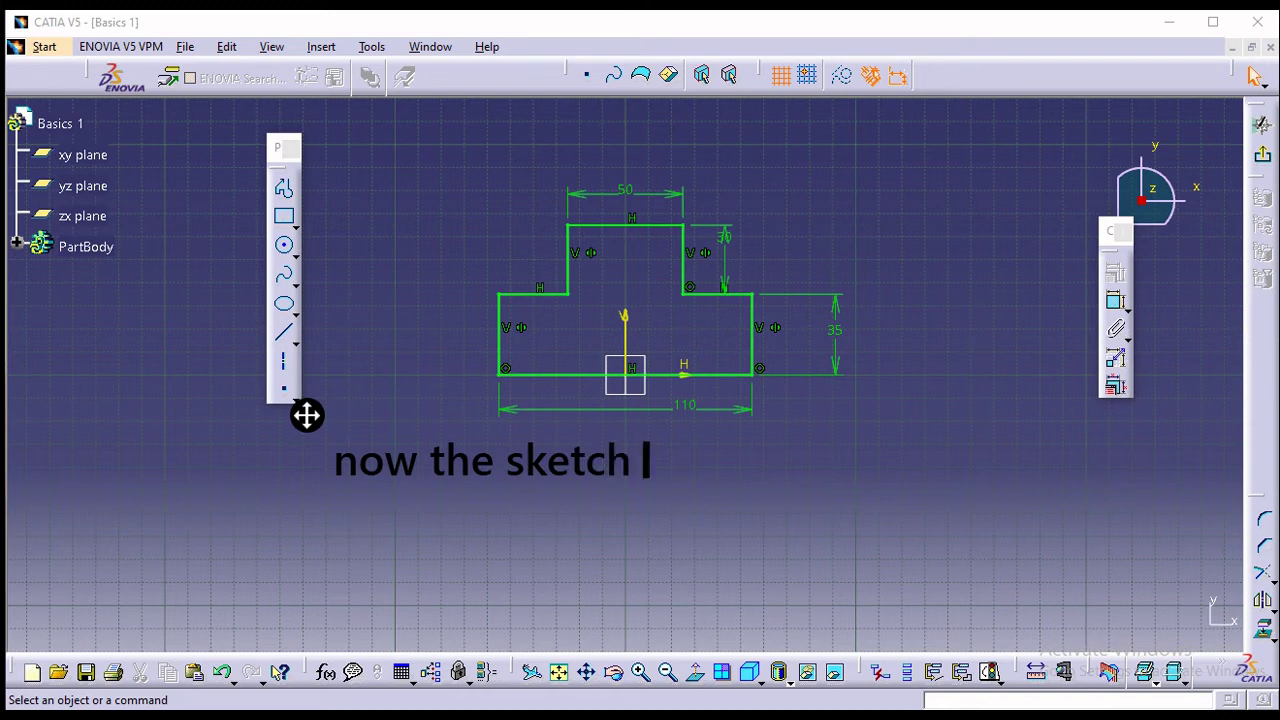
pyautogui.write('is full')
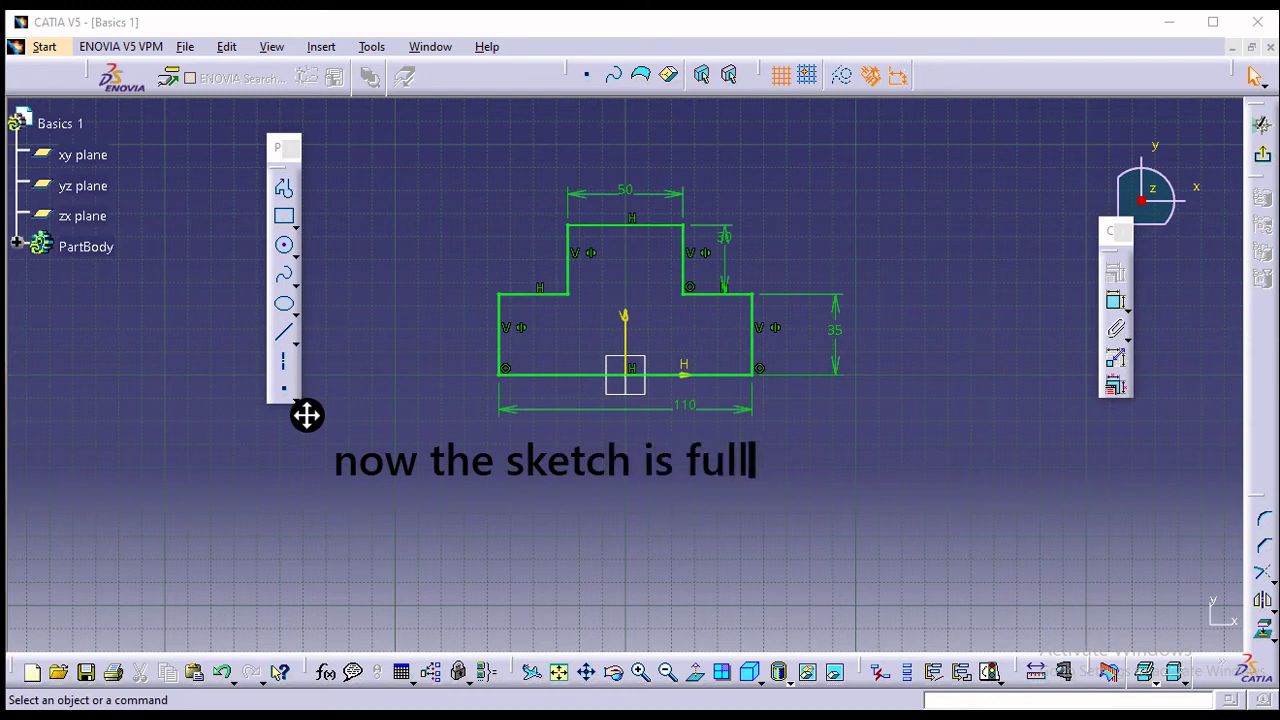
pyautogui.write('y con')
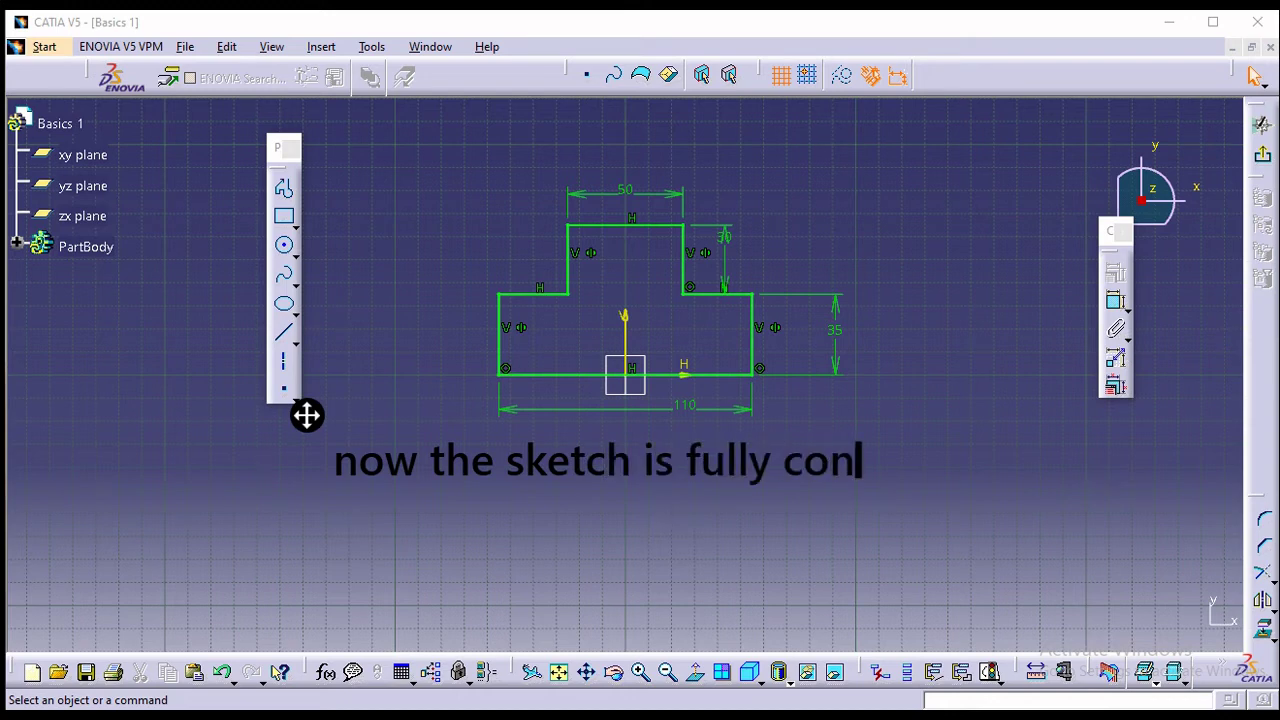
pyautogui.write('strain')
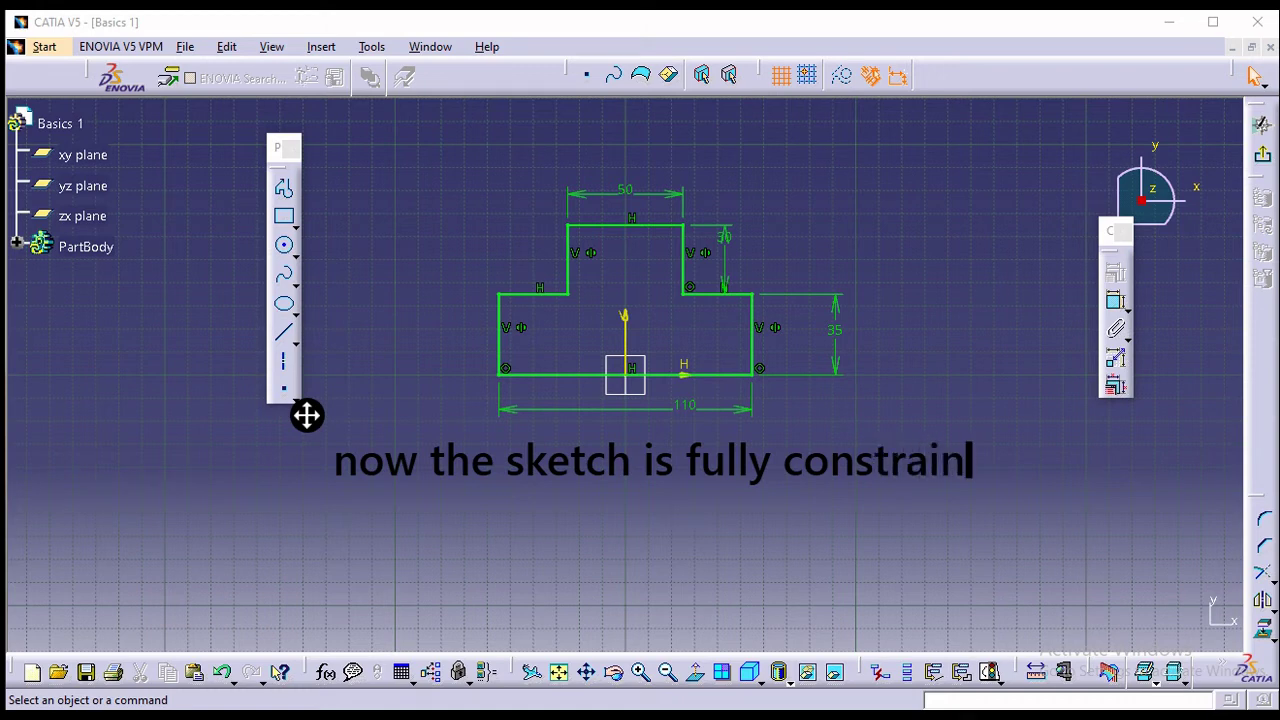
pyautogui.write('ed')
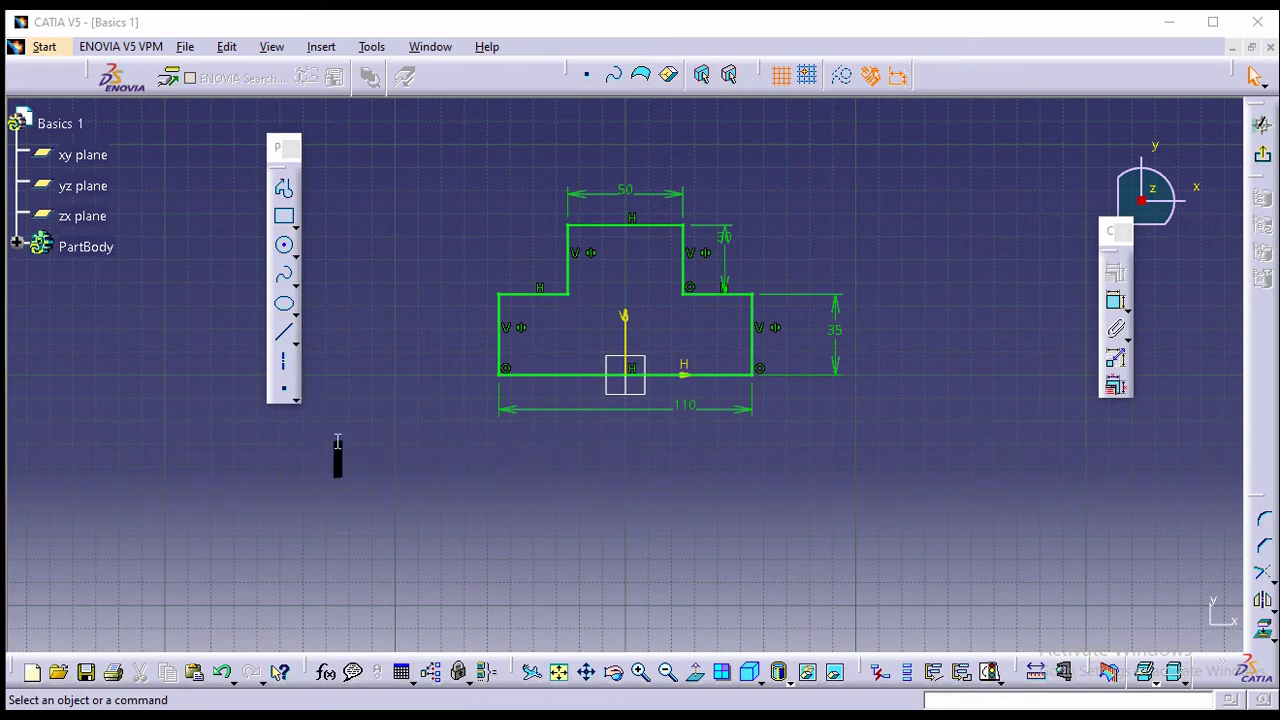
# Delete the 30 mm length dimension from the upper block's right vertical edge.
pyautogui.click(725, 242)
pyautogui.rightClick(726, 245)
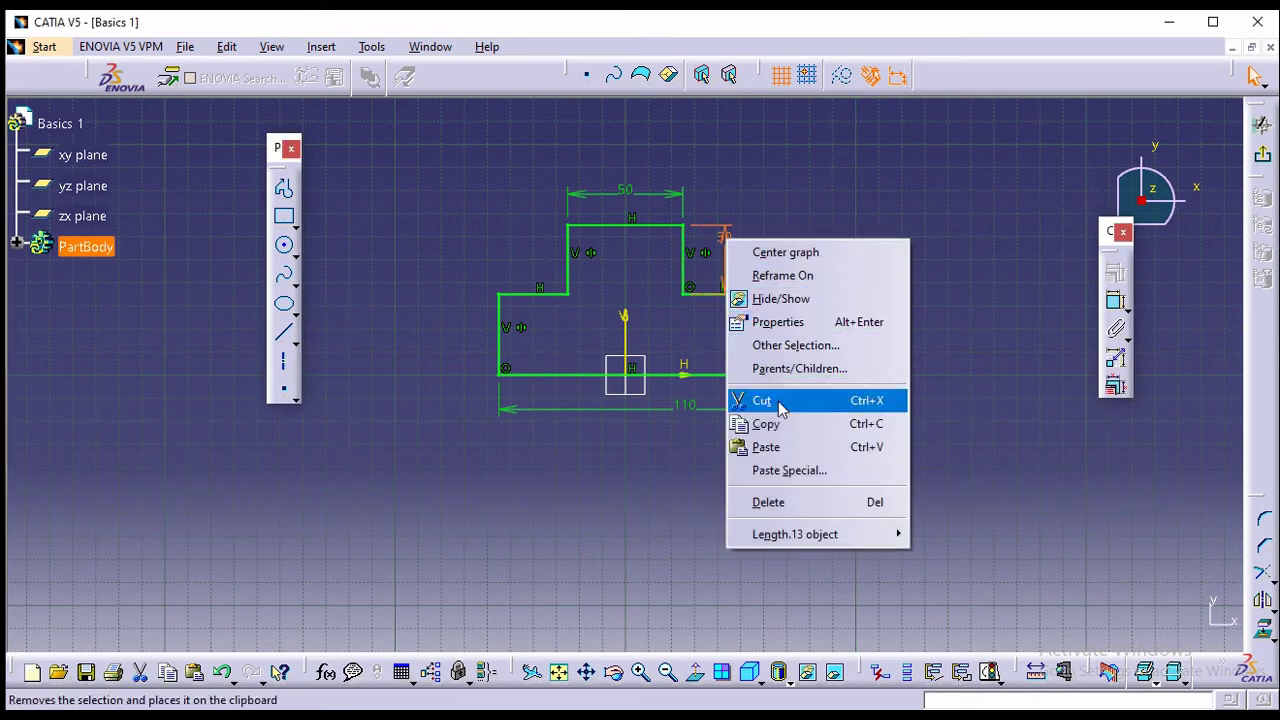
pyautogui.click(795, 502)
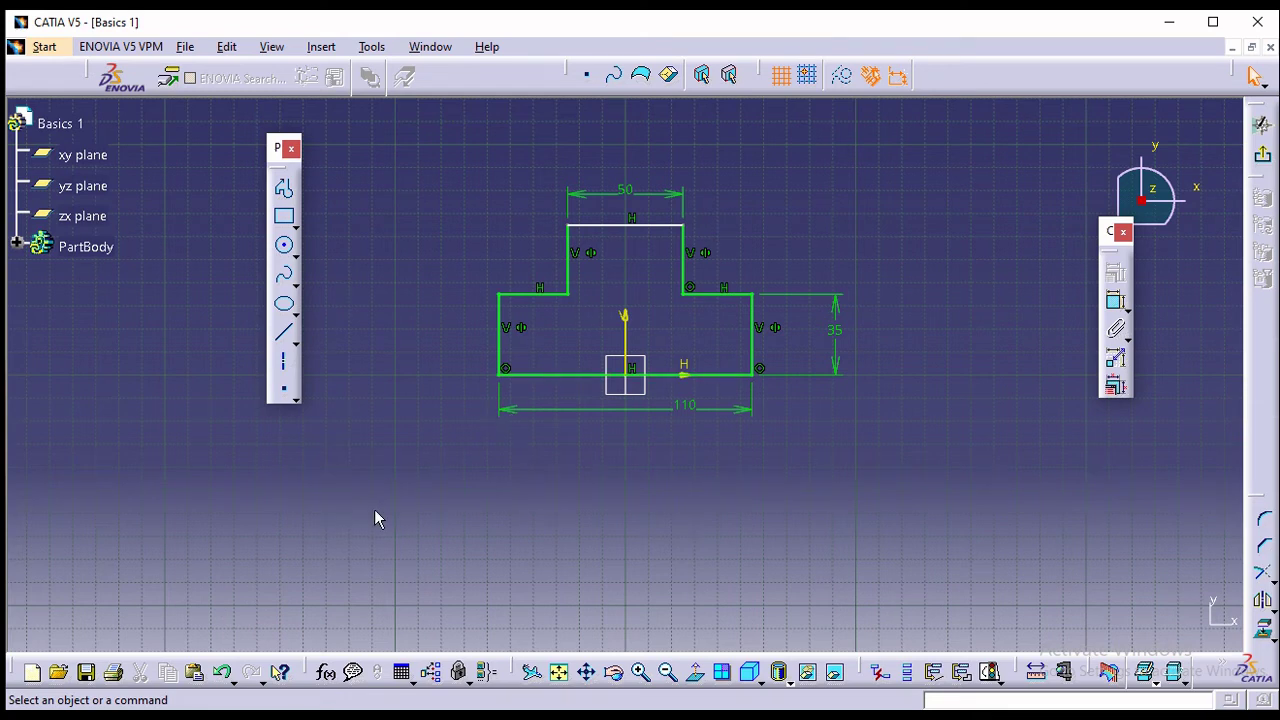
pyautogui.click(327, 434)
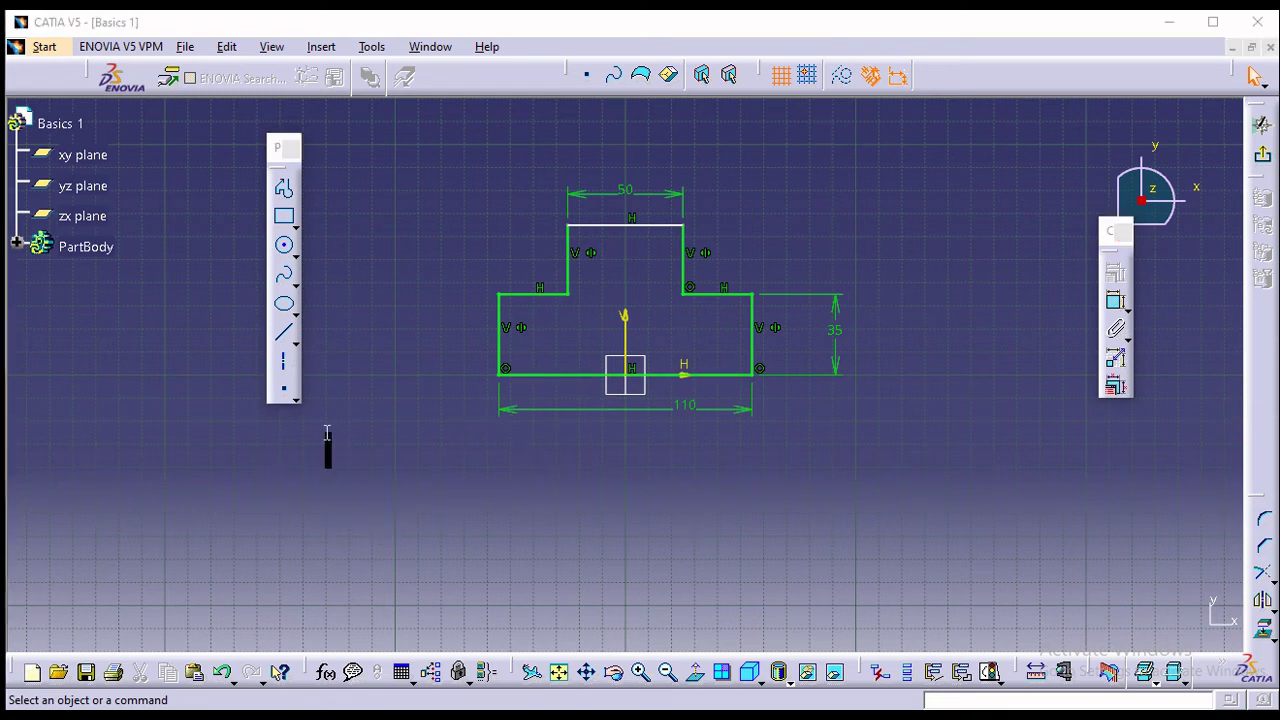
pyautogui.write('now')
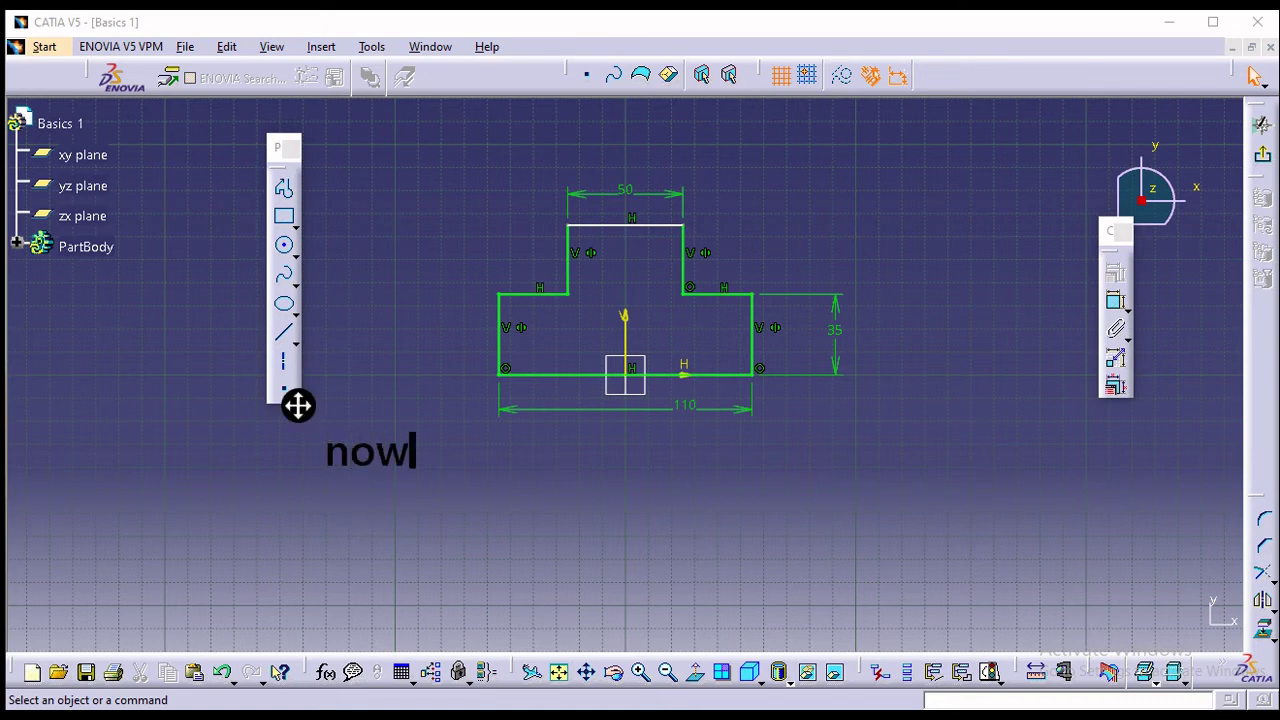
pyautogui.press('BackSpace')
pyautogui.press('BackSpace')
pyautogui.press('BackSpace')
pyautogui.write('the w')
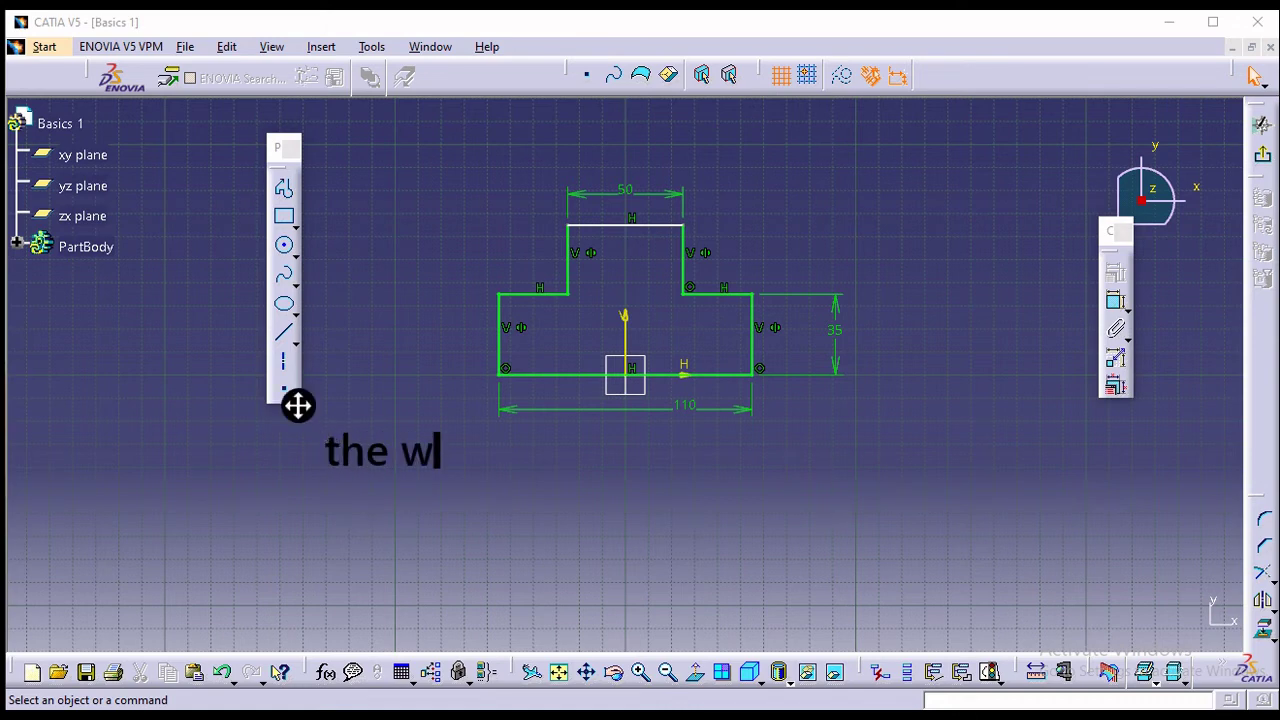
pyautogui.write('hite lines')
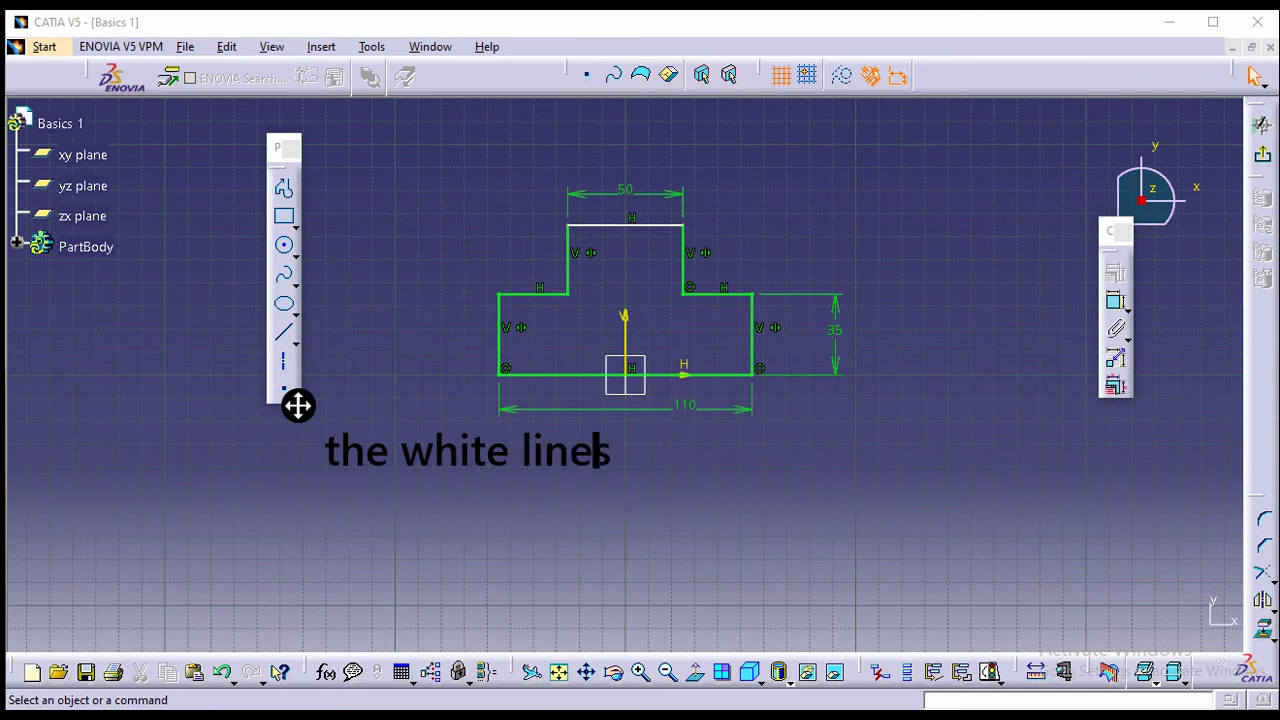
pyautogui.write(' repres')
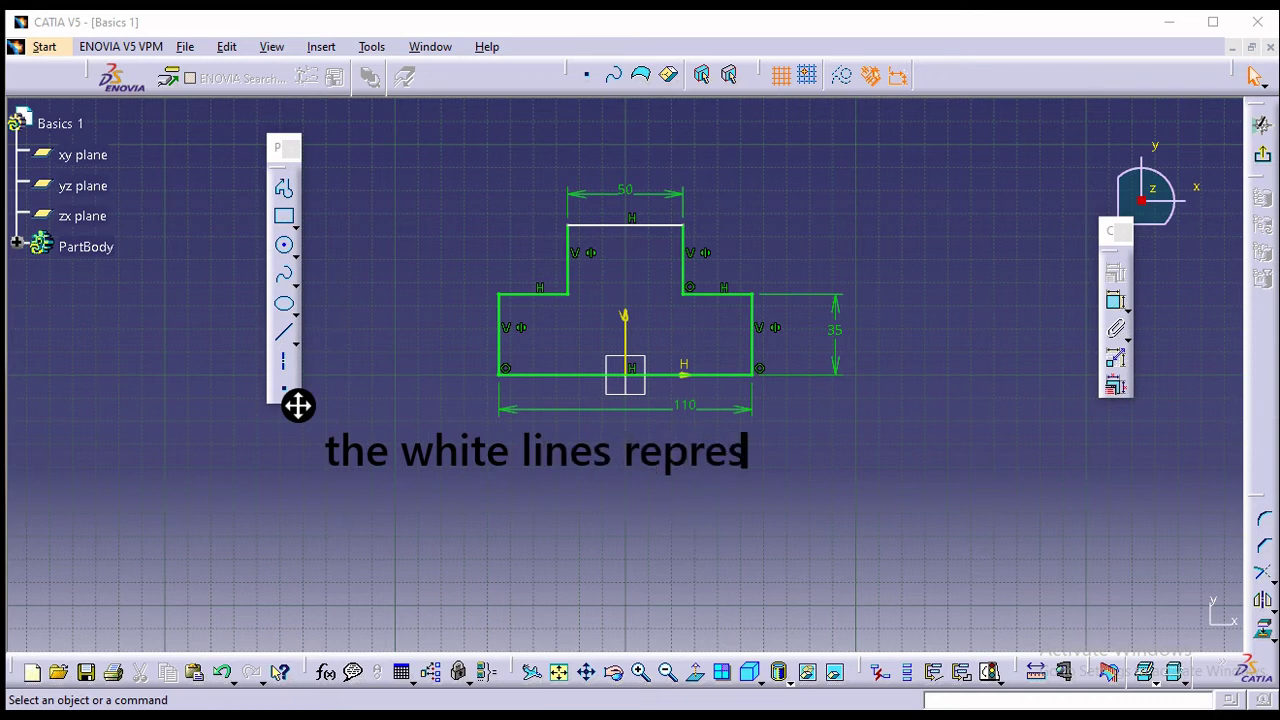
pyautogui.write('t')
pyautogui.press('BackSpace')
pyautogui.write('ent')
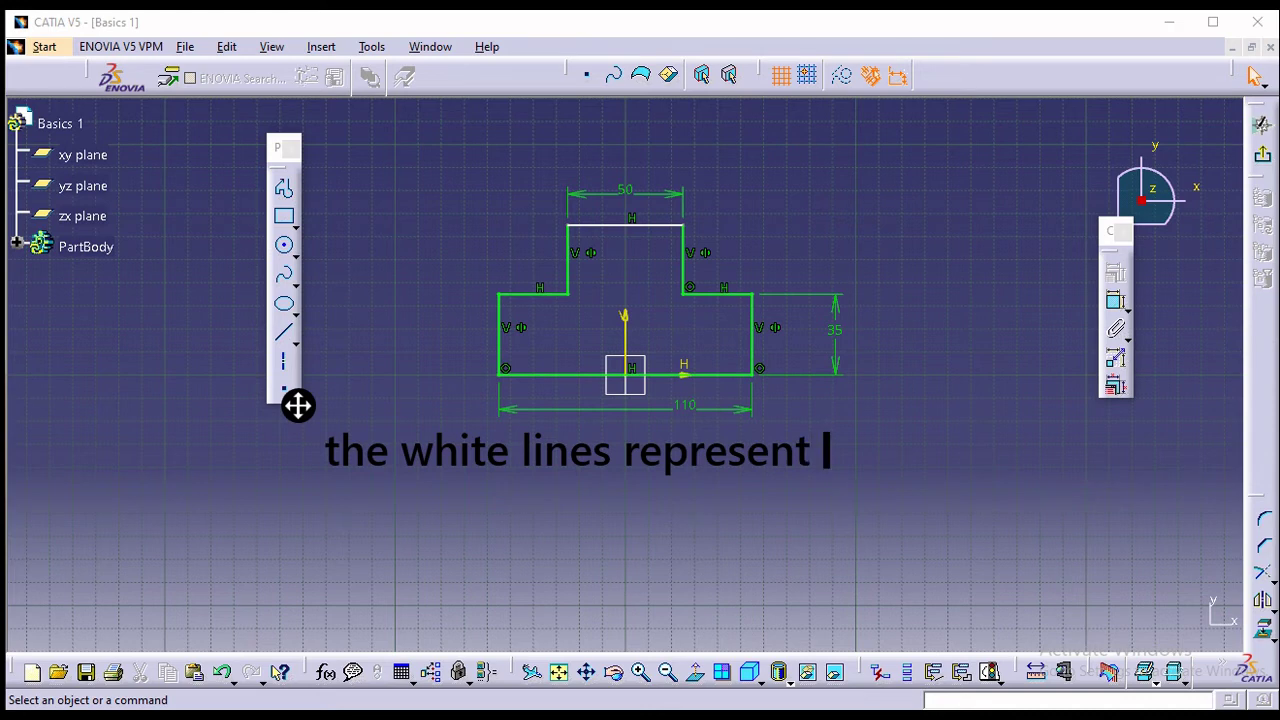
pyautogui.write(' und')
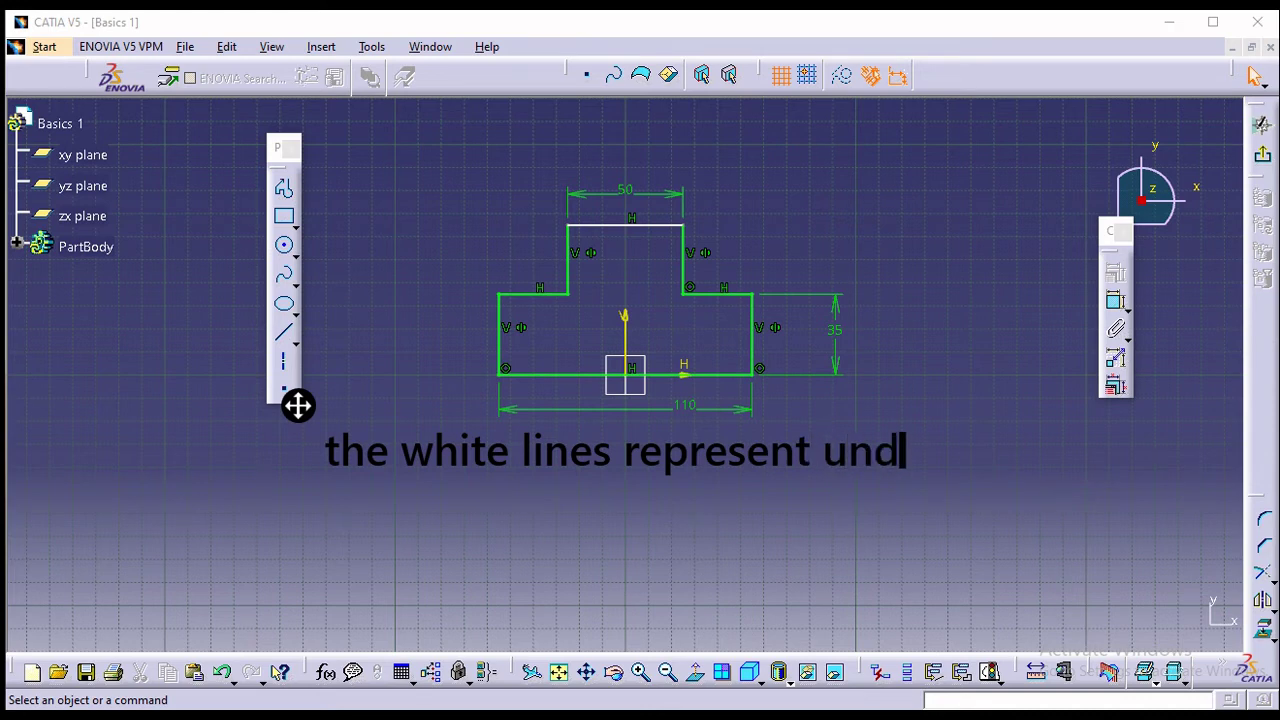
pyautogui.write('er contraint')
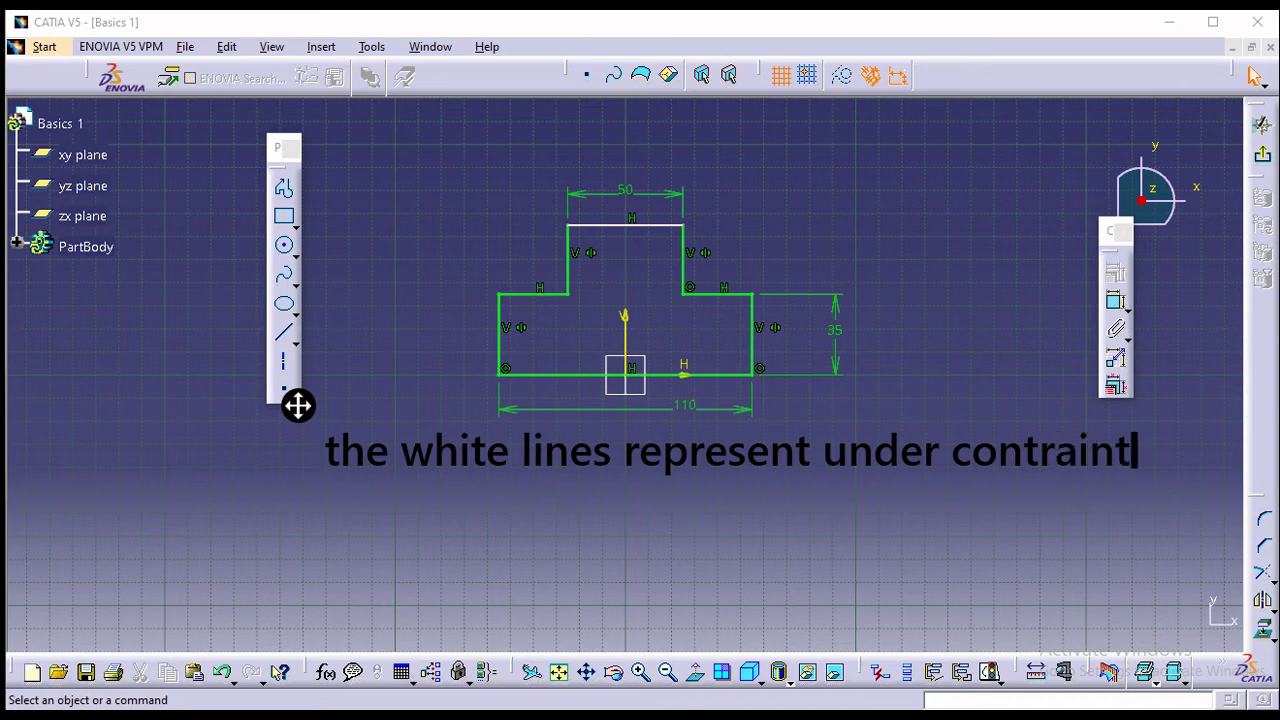
pyautogui.press('BackSpace')
pyautogui.write('ed')
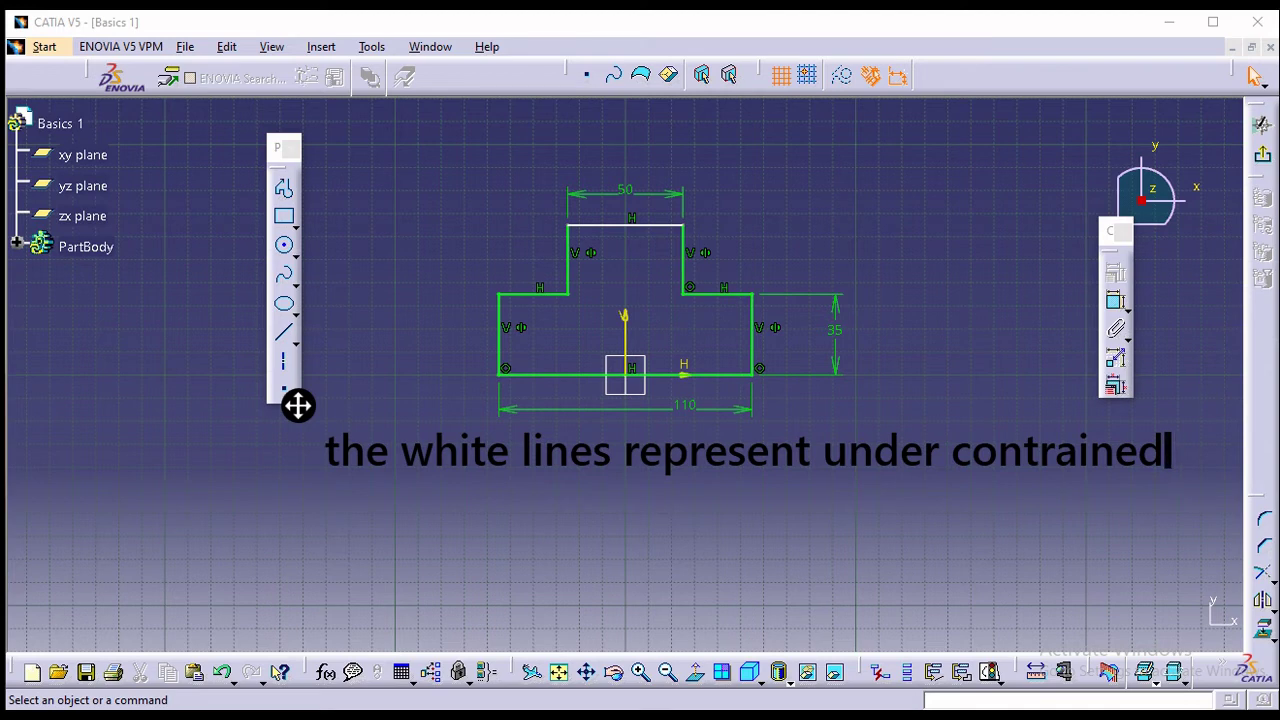
pyautogui.press('BackSpace')
pyautogui.press('BackSpace')
pyautogui.press('BackSpace')
pyautogui.press('BackSpace')
pyautogui.press('BackSpace')
pyautogui.press('BackSpace')
pyautogui.press('BackSpace')
pyautogui.press('BackSpace')
pyautogui.press('BackSpace')
pyautogui.press('BackSpace')
pyautogui.press('BackSpace')
pyautogui.press('BackSpace')
pyautogui.press('BackSpace')
pyautogui.press('BackSpace')
pyautogui.press('BackSpace')
pyautogui.press('BackSpace')
pyautogui.press('BackSpace')
pyautogui.press('BackSpace')
pyautogui.press('BackSpace')
pyautogui.press('BackSpace')
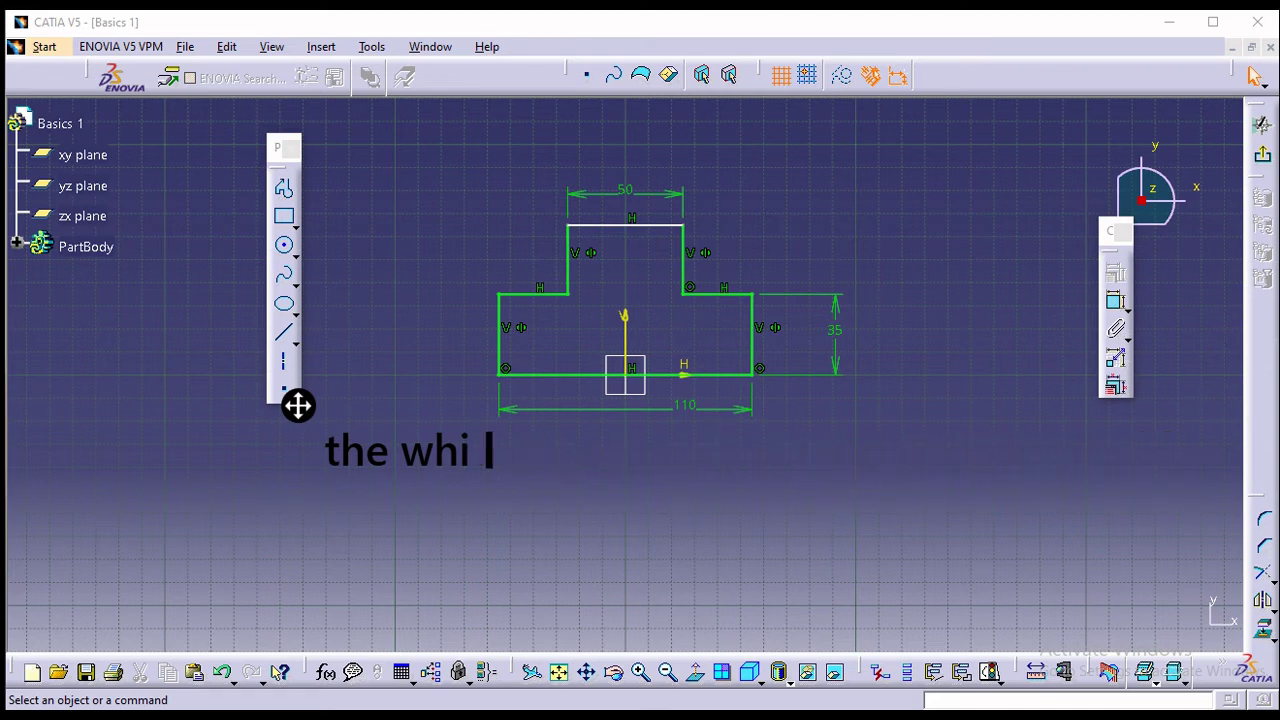
pyautogui.press('BackSpace')
pyautogui.press('BackSpace')
pyautogui.press('BackSpace')
pyautogui.press('BackSpace')
pyautogui.press('BackSpace')
pyautogui.press('BackSpace')
pyautogui.press('BackSpace')
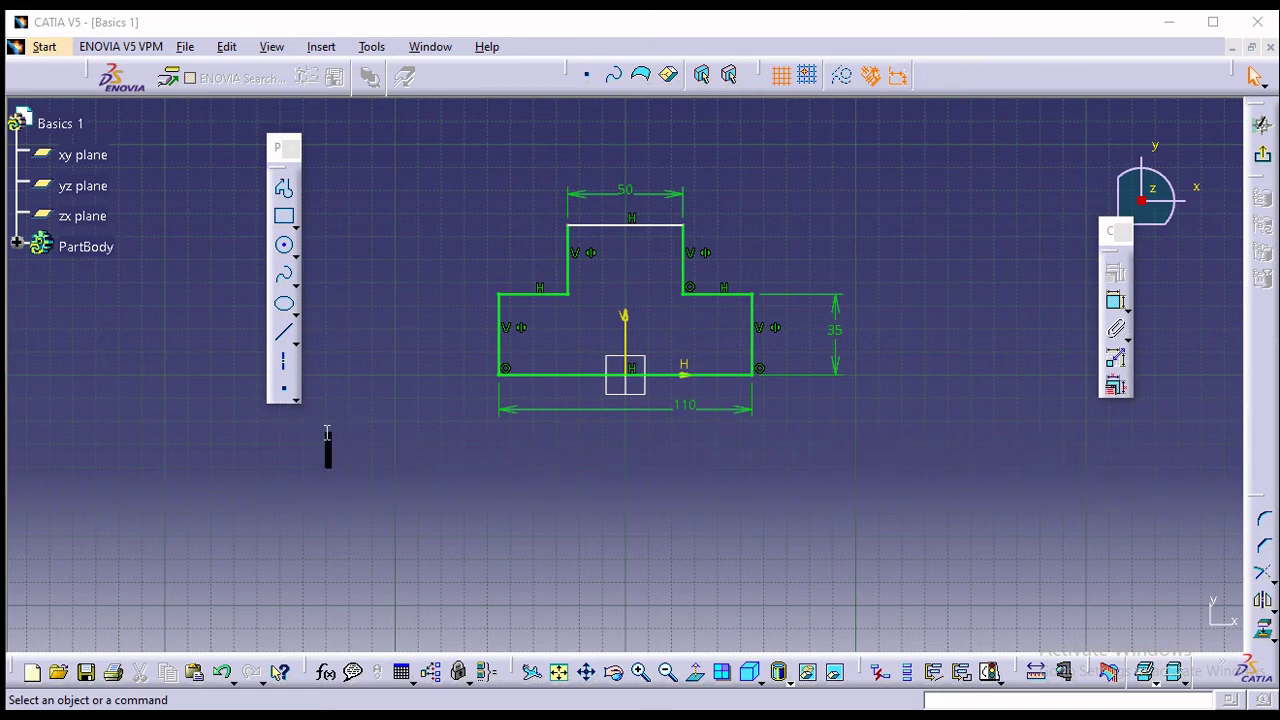
pyautogui.write('now ab')
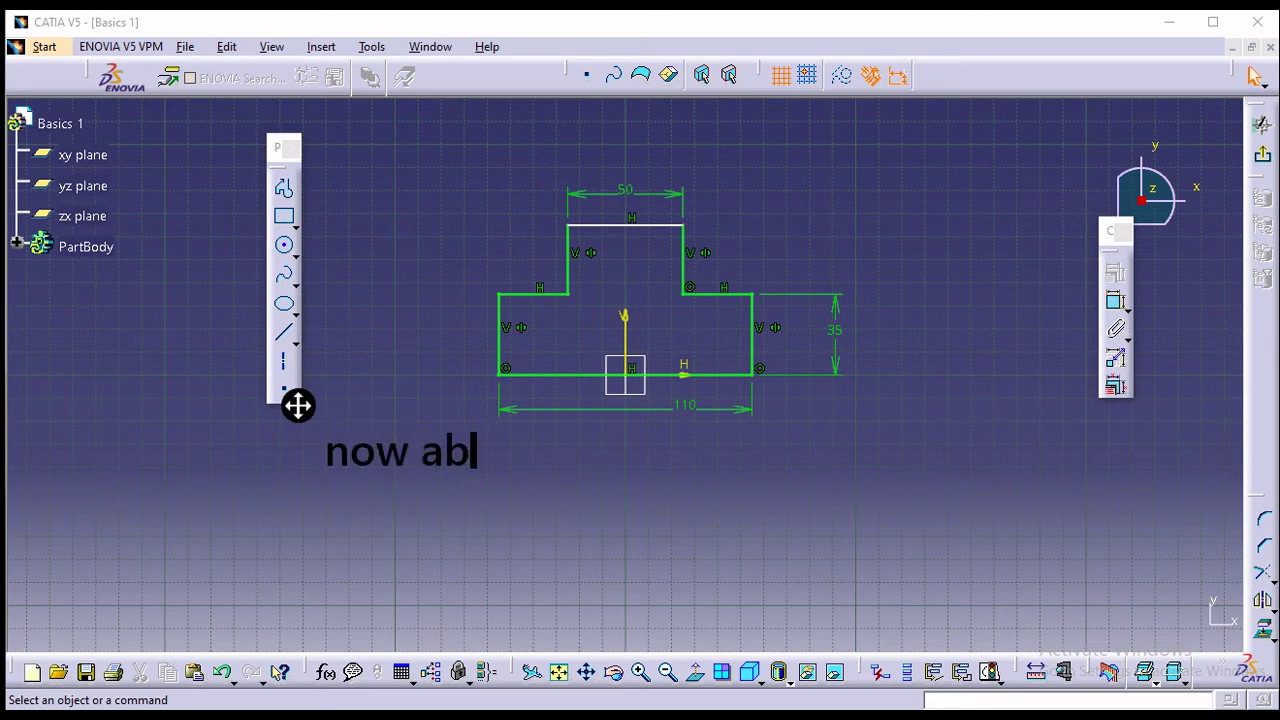
pyautogui.write('e to')
pyautogui.press('BackSpace')
pyautogui.press('BackSpace')
pyautogui.press('BackSpace')
pyautogui.press('BackSpace')
pyautogui.write('le to ')
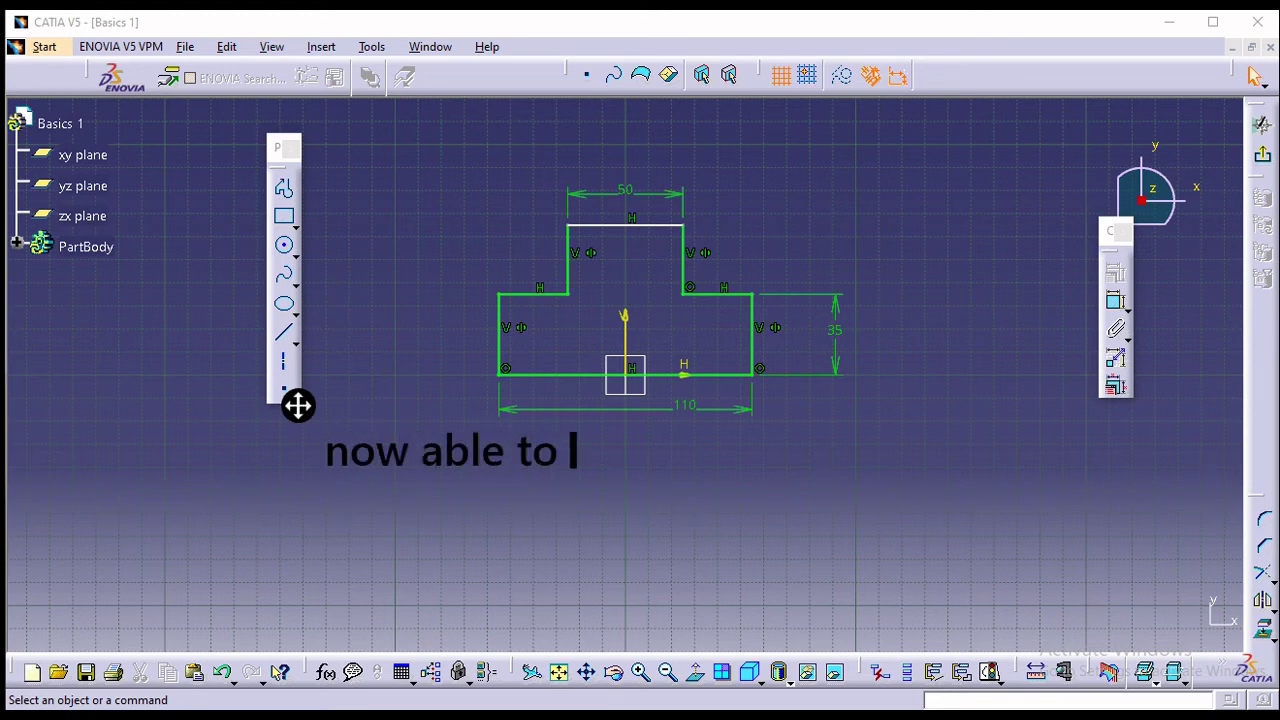
pyautogui.write('modify th')
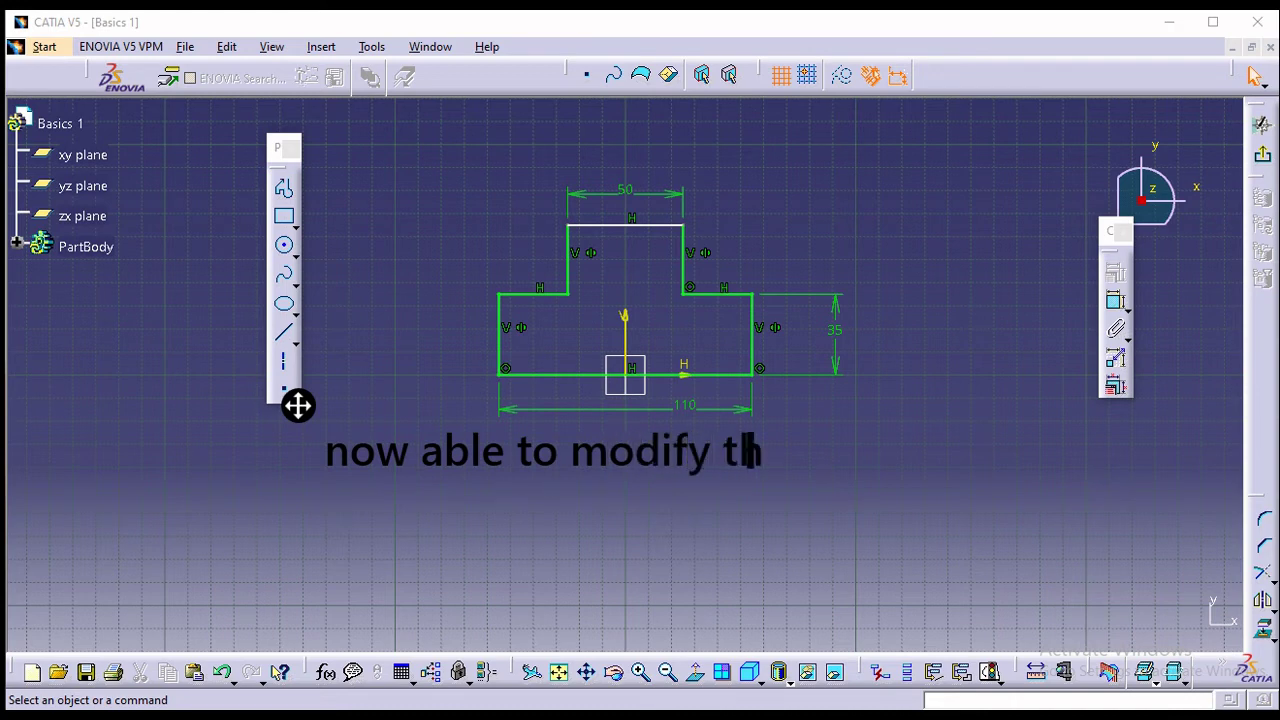
pyautogui.write('e sk')
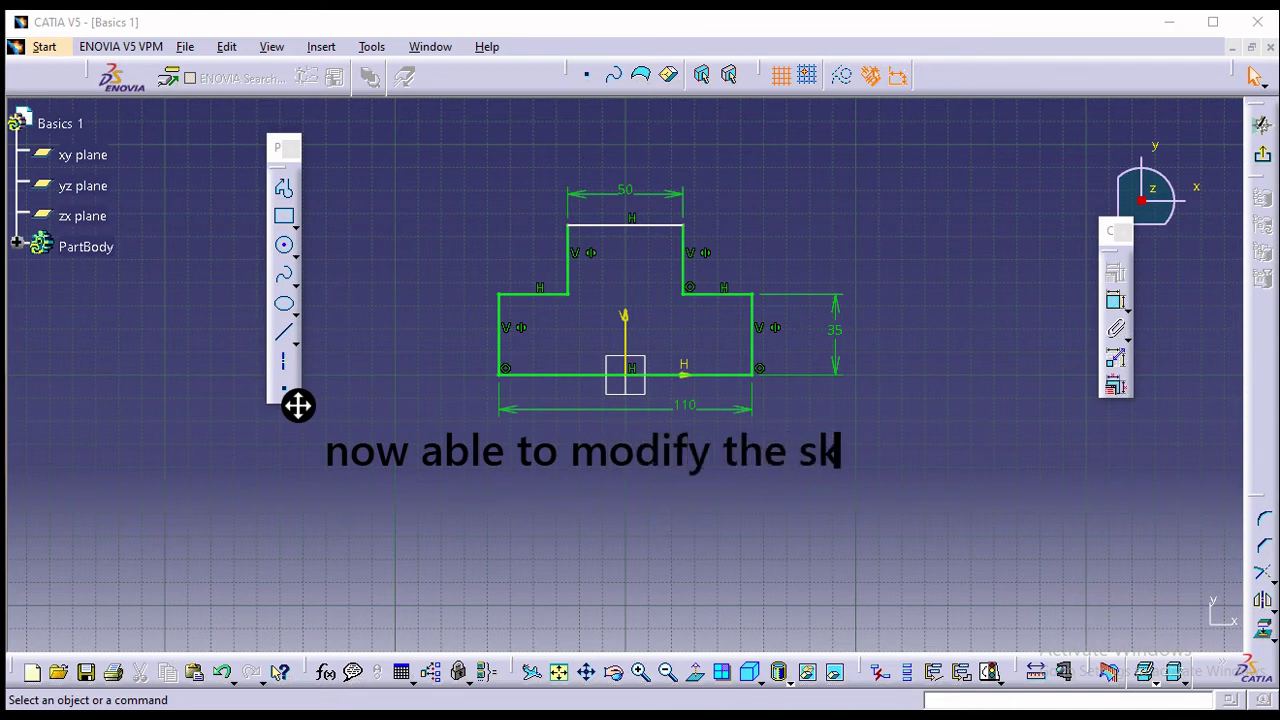
pyautogui.write('etch')
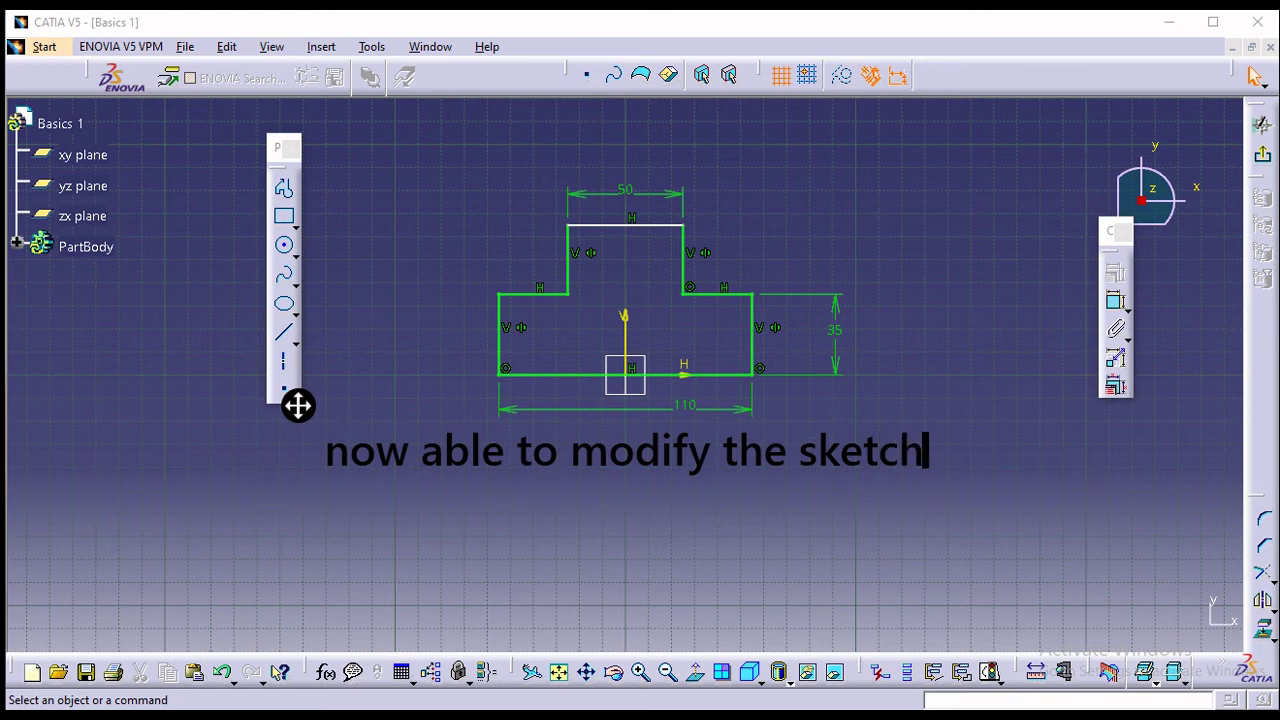
pyautogui.write(' easily')
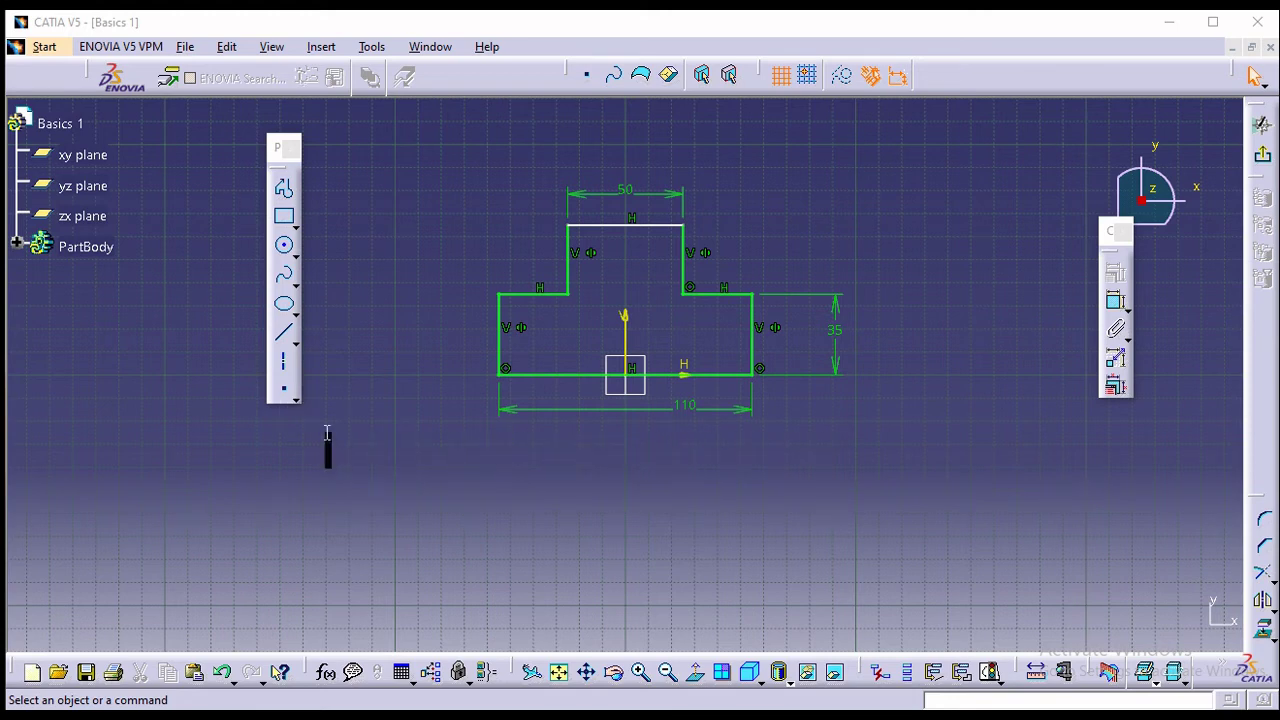
# Stretch the upper block freehand by moving its top edge upward.
pyautogui.moveTo(606, 230); pyautogui.dragTo(646, 205)
pyautogui.click(736, 222)
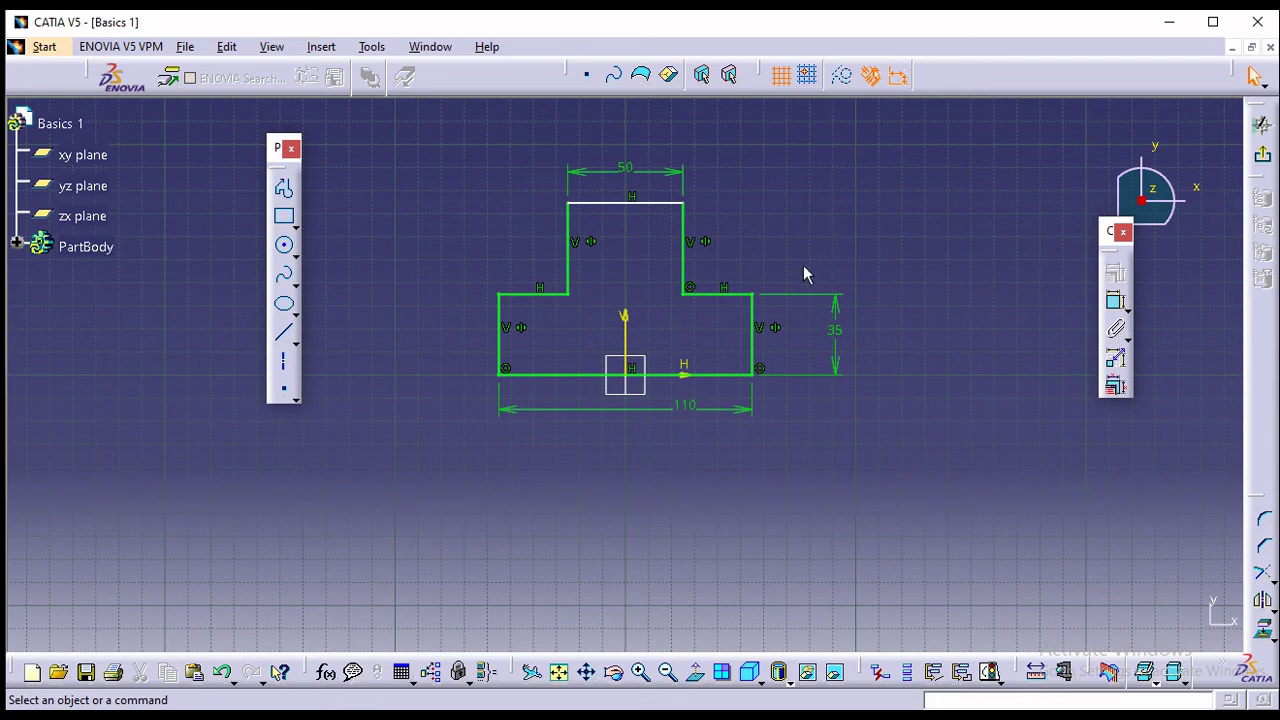
# Dimension the upper block's right vertical edge, set its length to 30 mm, and centre the value along its dimension line.
pyautogui.click(1115, 301)
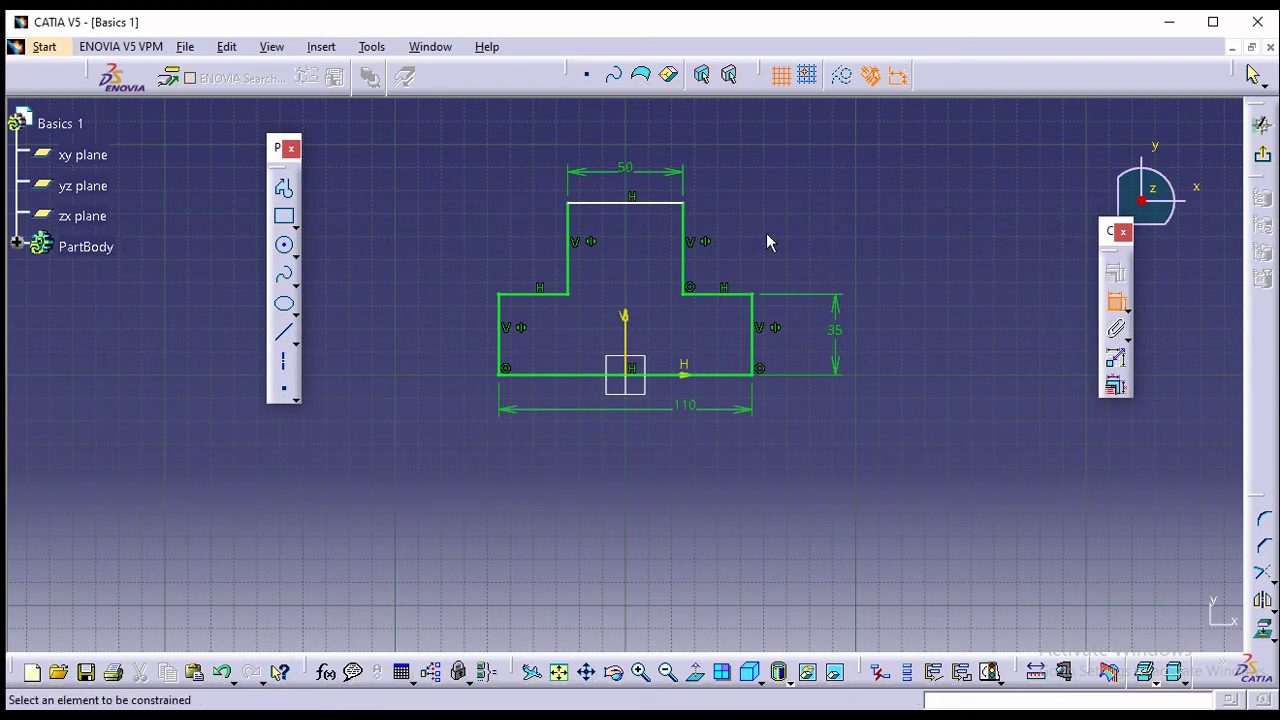
pyautogui.click(690, 232)
pyautogui.doubleClick(743, 215)
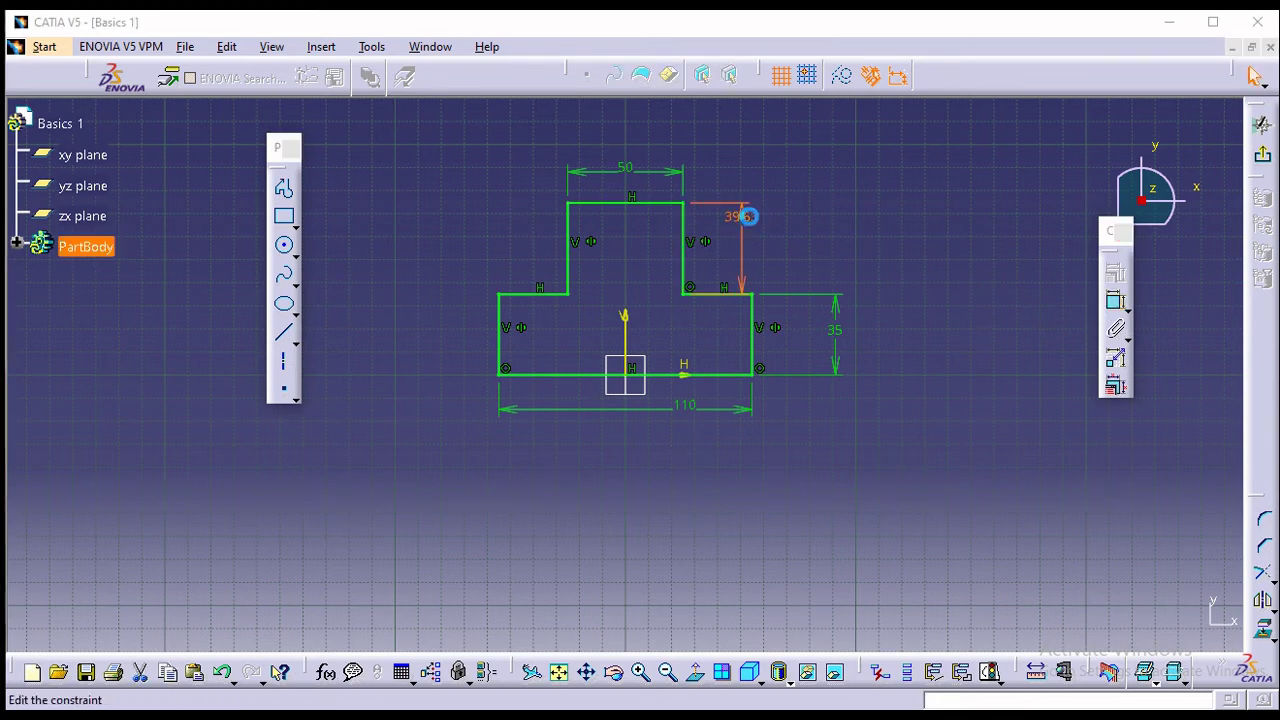
pyautogui.write('30')
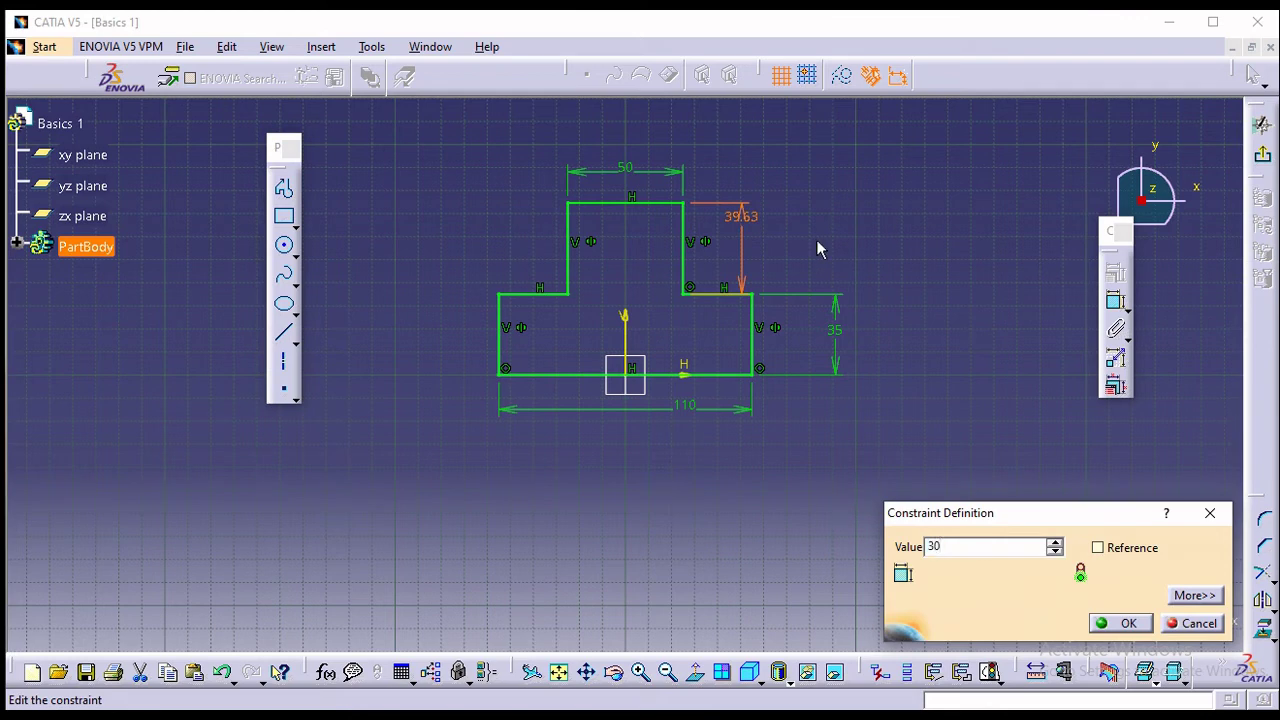
pyautogui.press('Return')
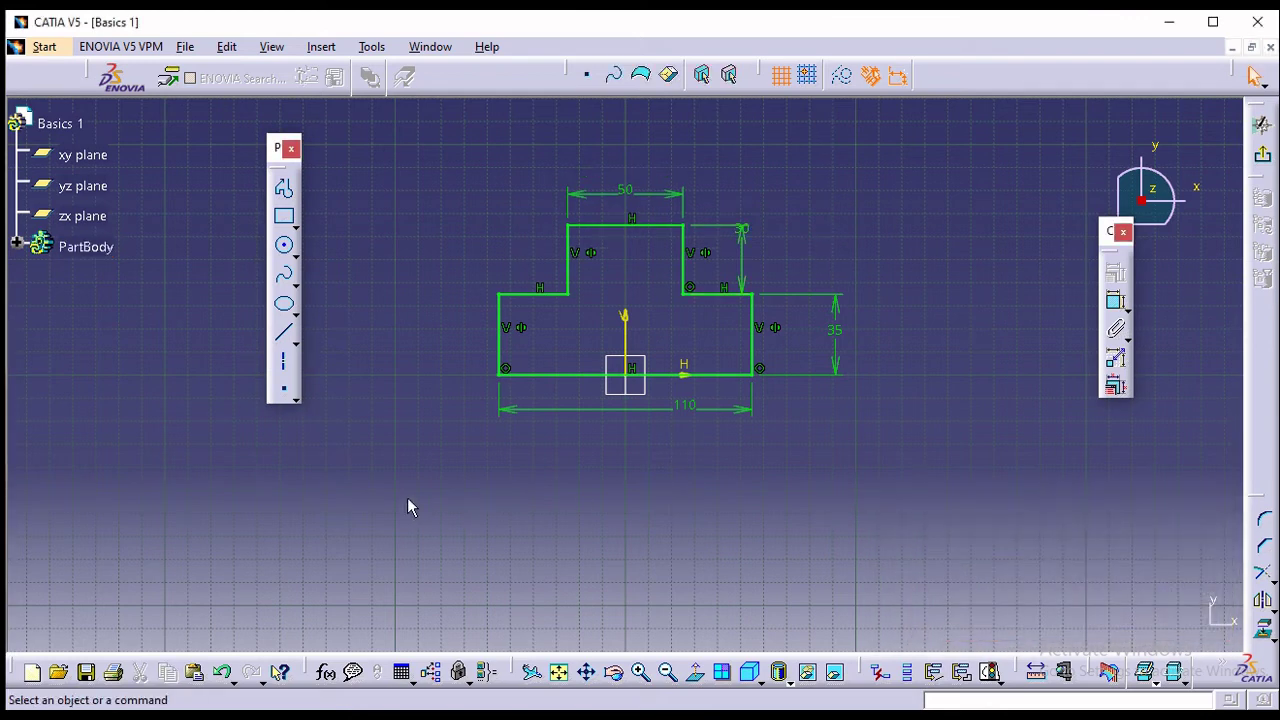
pyautogui.click(746, 228)
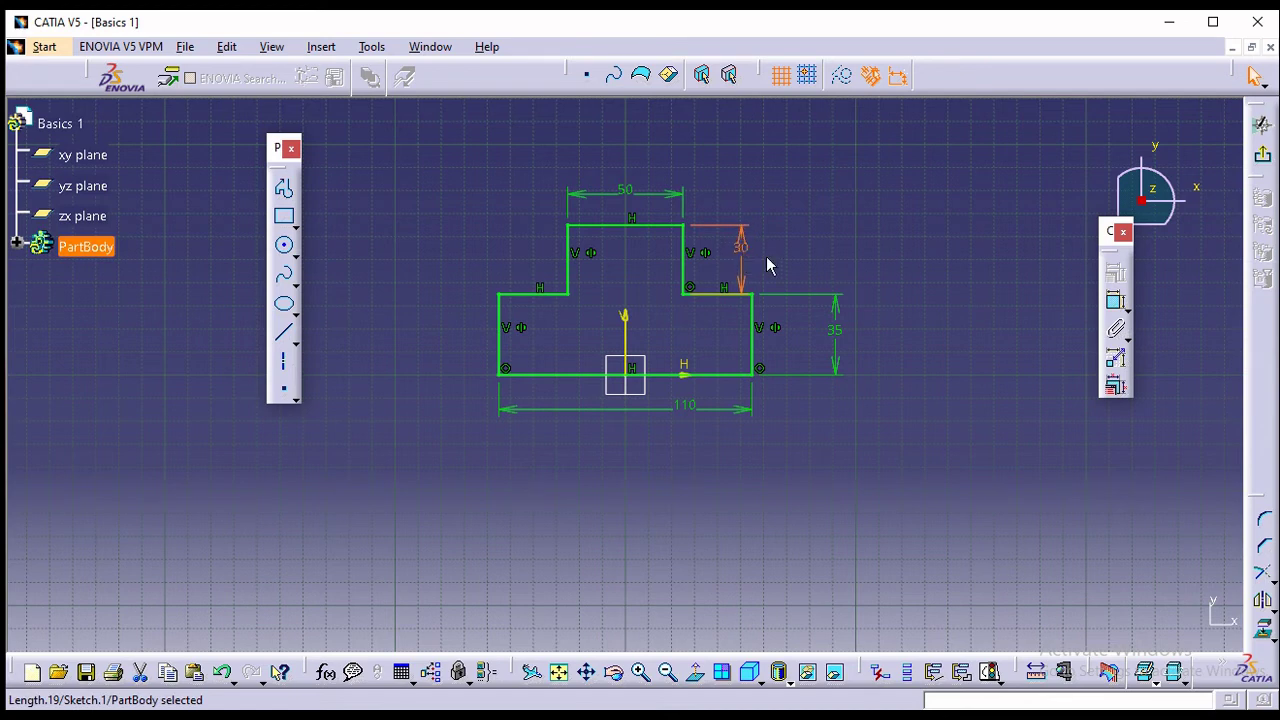
pyautogui.click(771, 267)
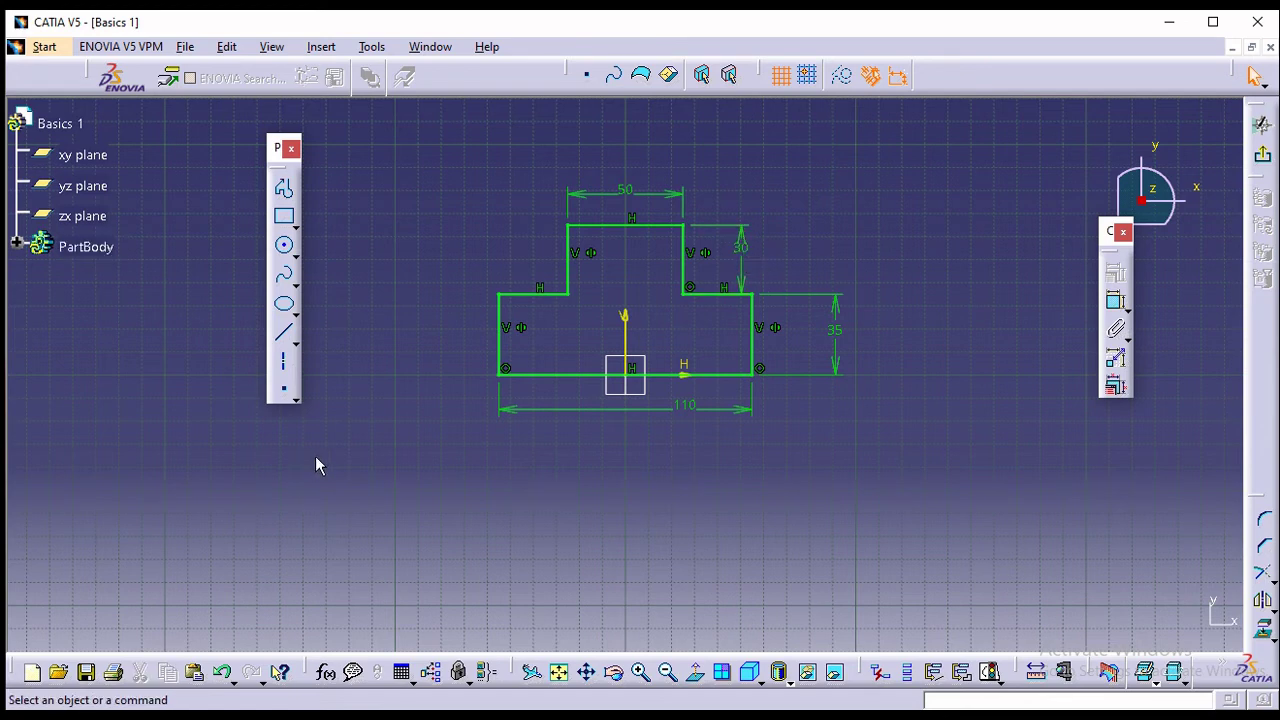
# Write the on-screen note "green lines represents fully contrained now the sketch is safe from errors" below the sketch.
pyautogui.hotkey('alt', 'Tab')
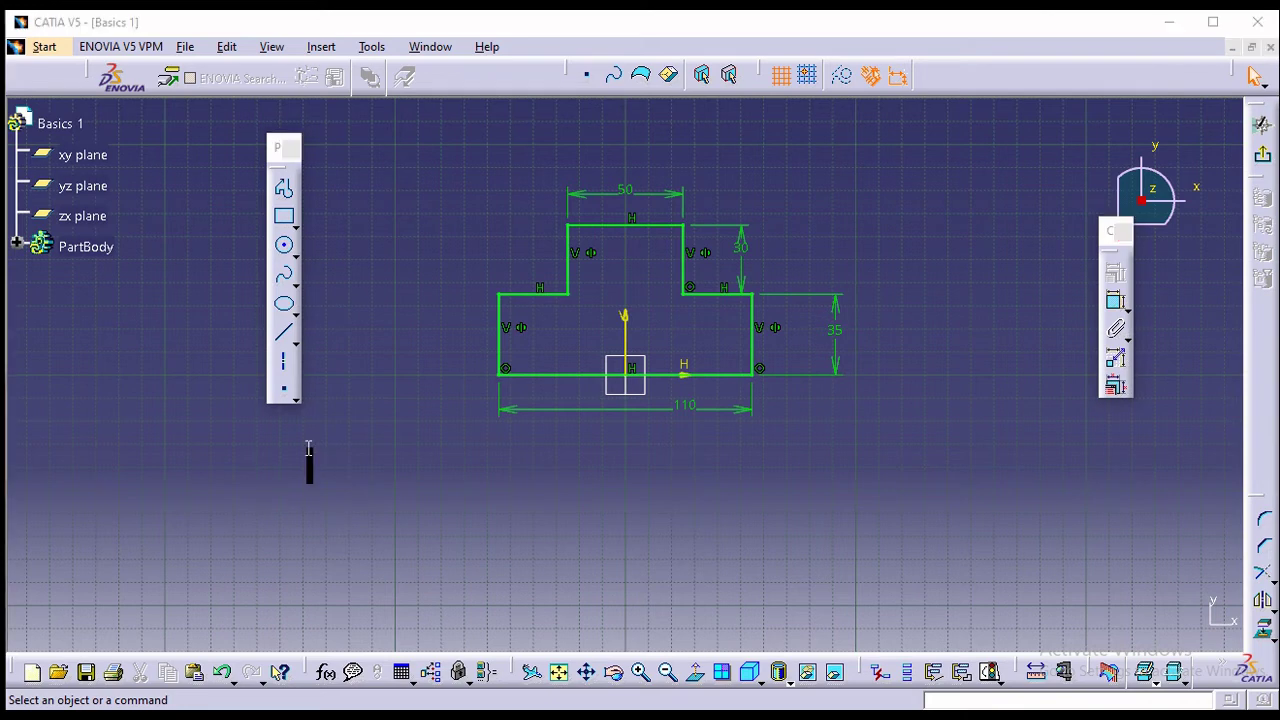
pyautogui.write('gr')
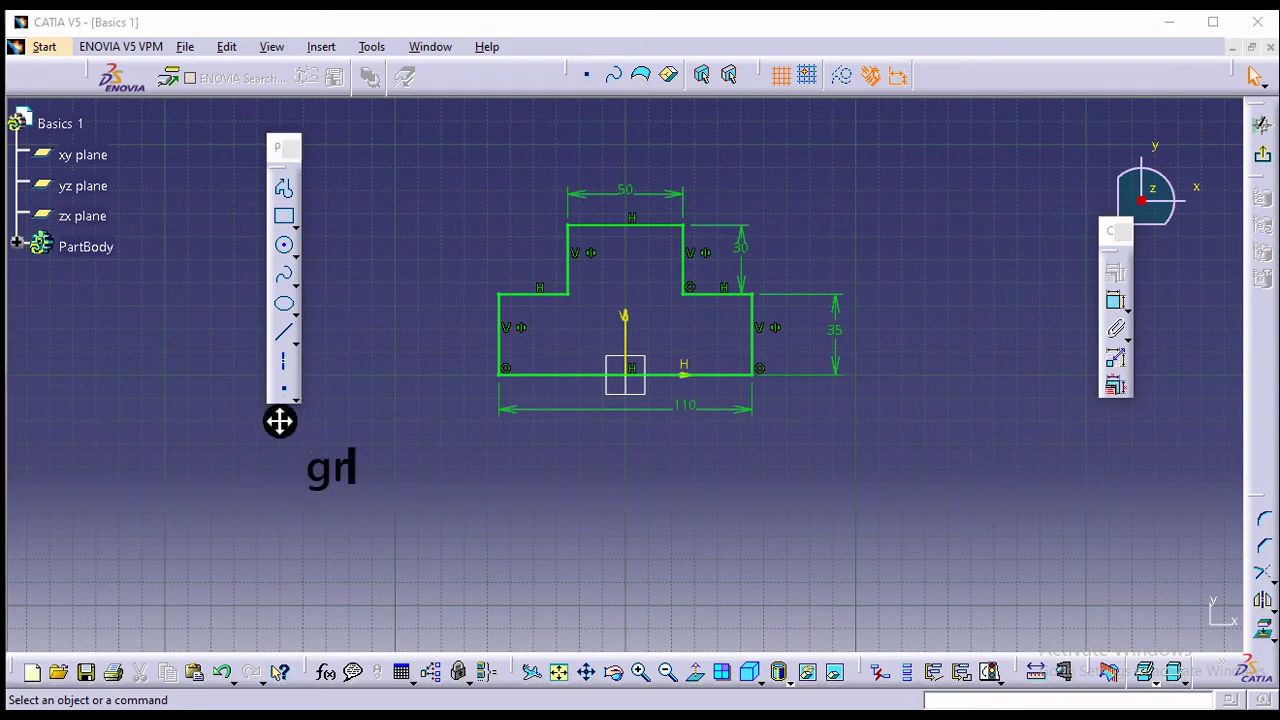
pyautogui.write('een lines ')
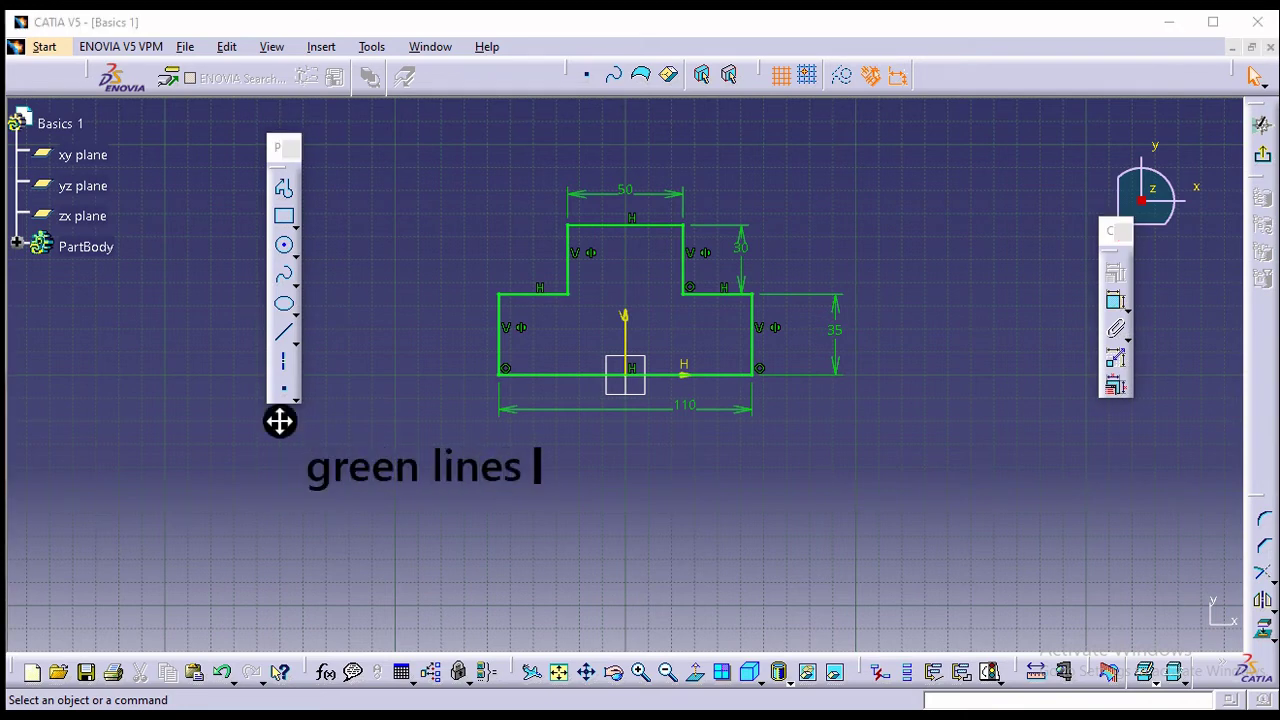
pyautogui.write('repres')
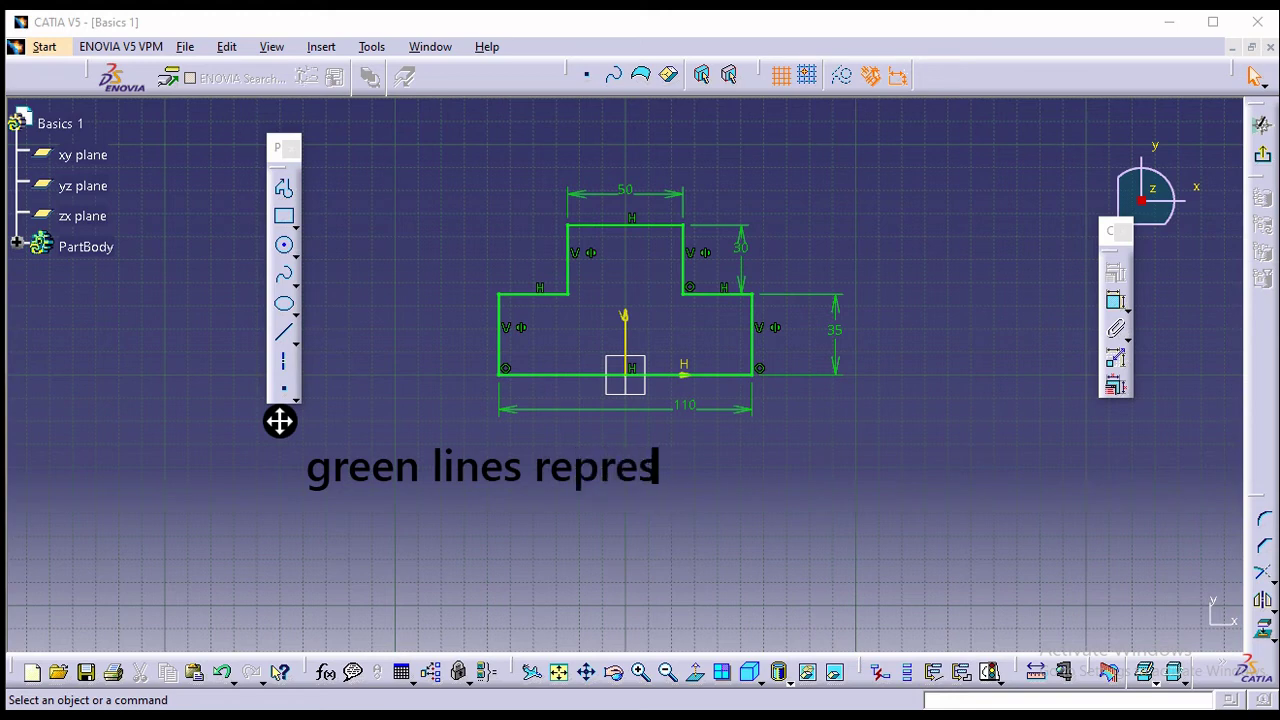
pyautogui.write('ent')
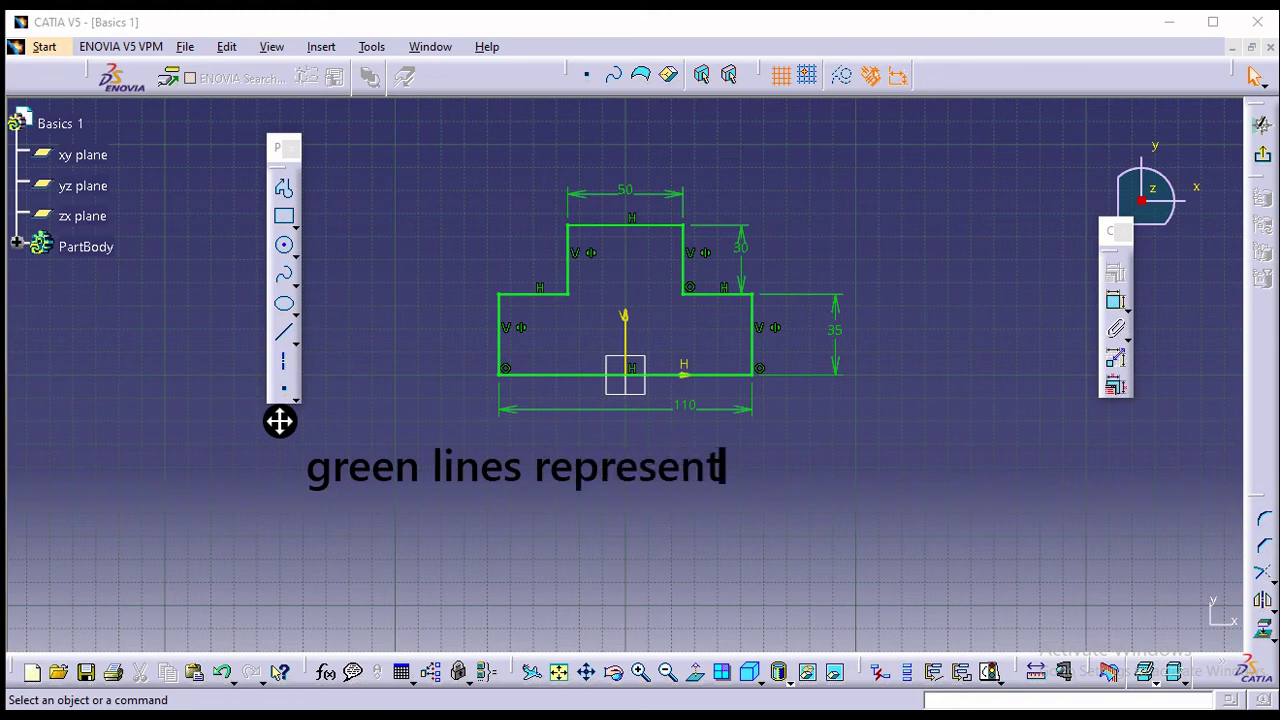
pyautogui.write('s fullt')
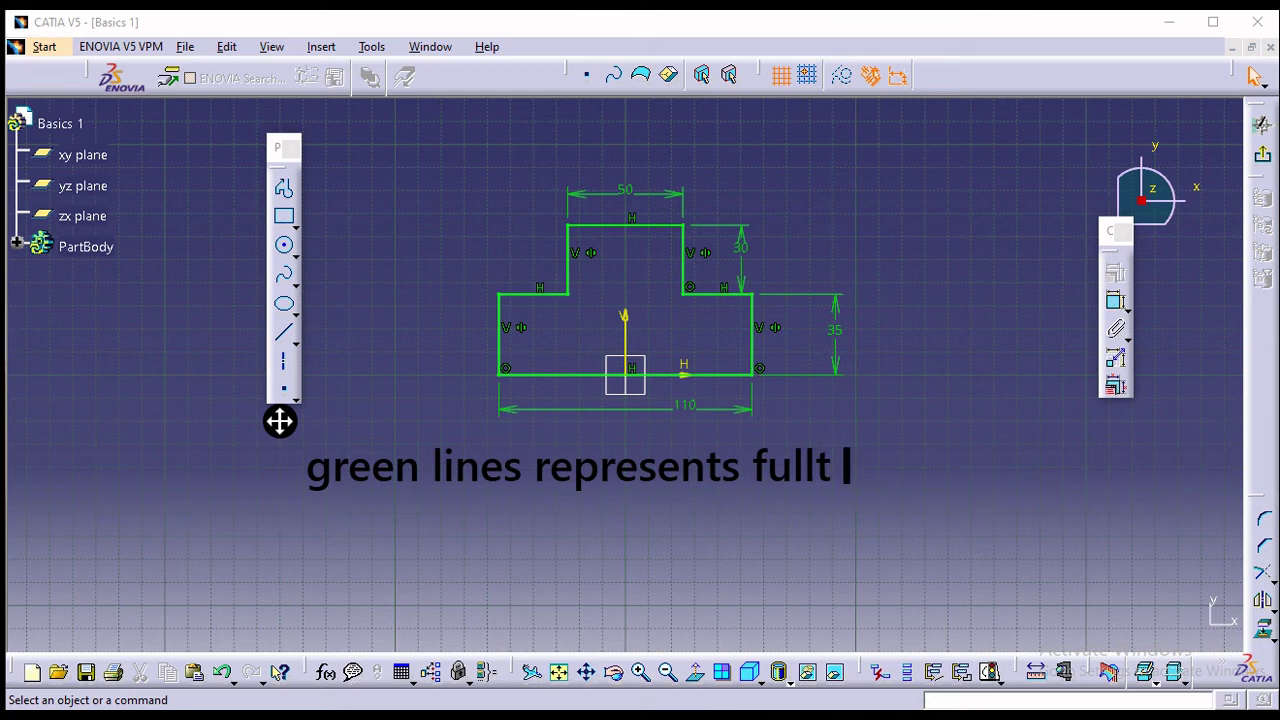
pyautogui.press('BackSpace')
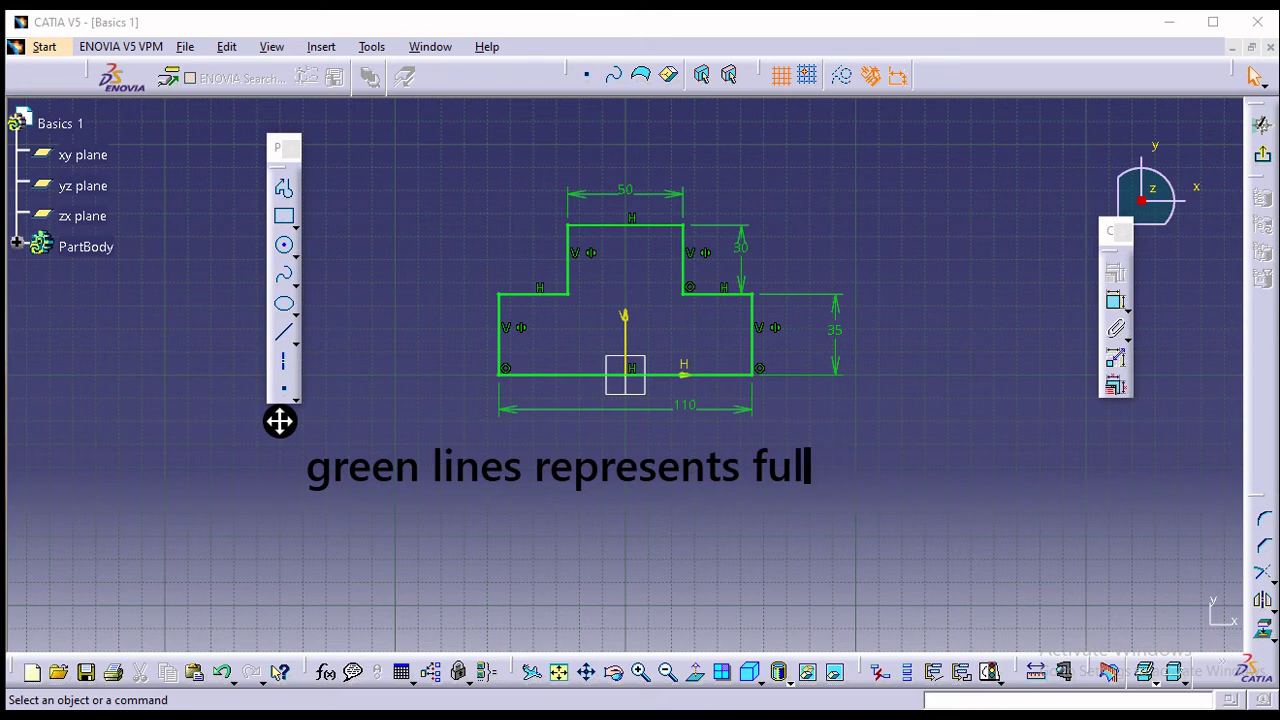
pyautogui.write('y con')
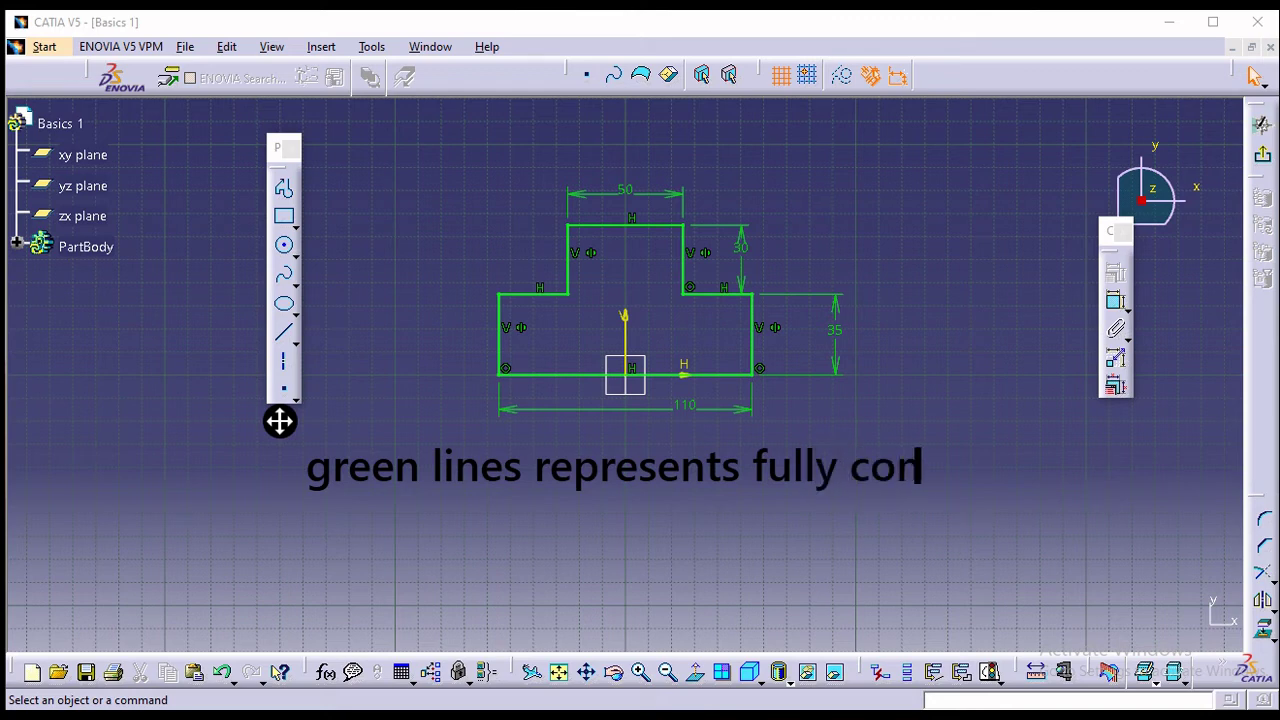
pyautogui.write('trained')
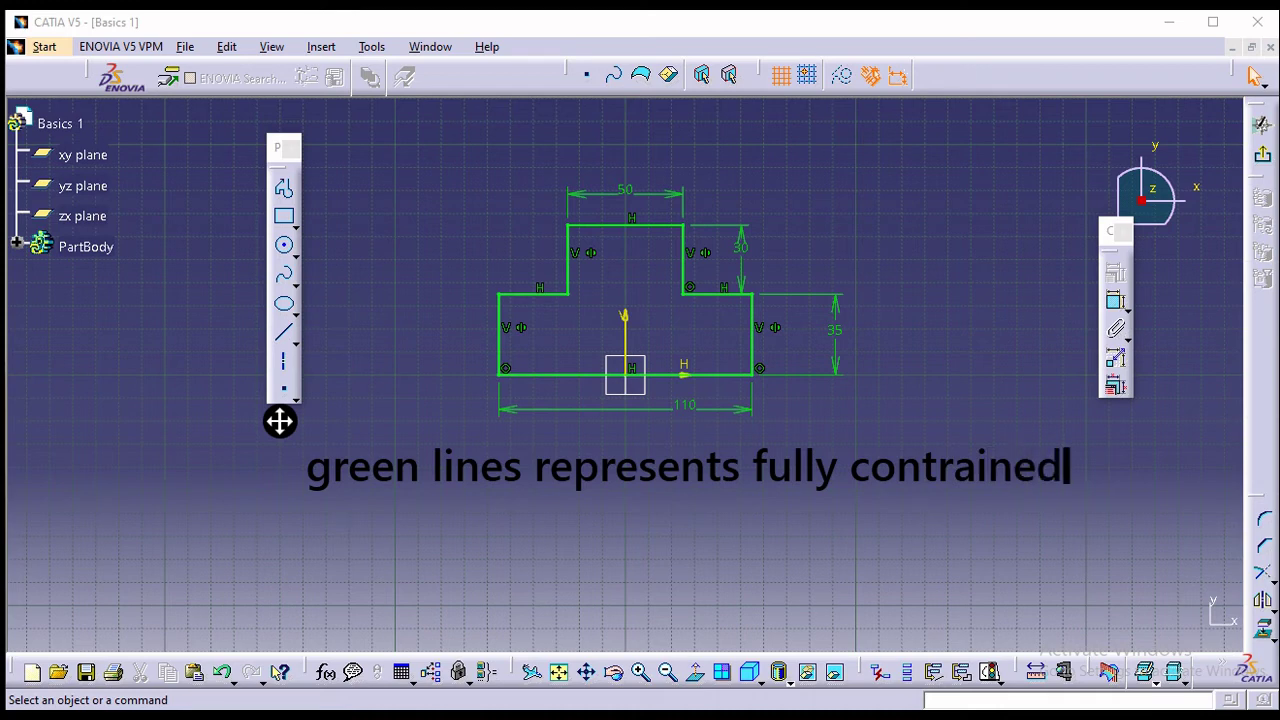
pyautogui.press('Return')
pyautogui.write('now')
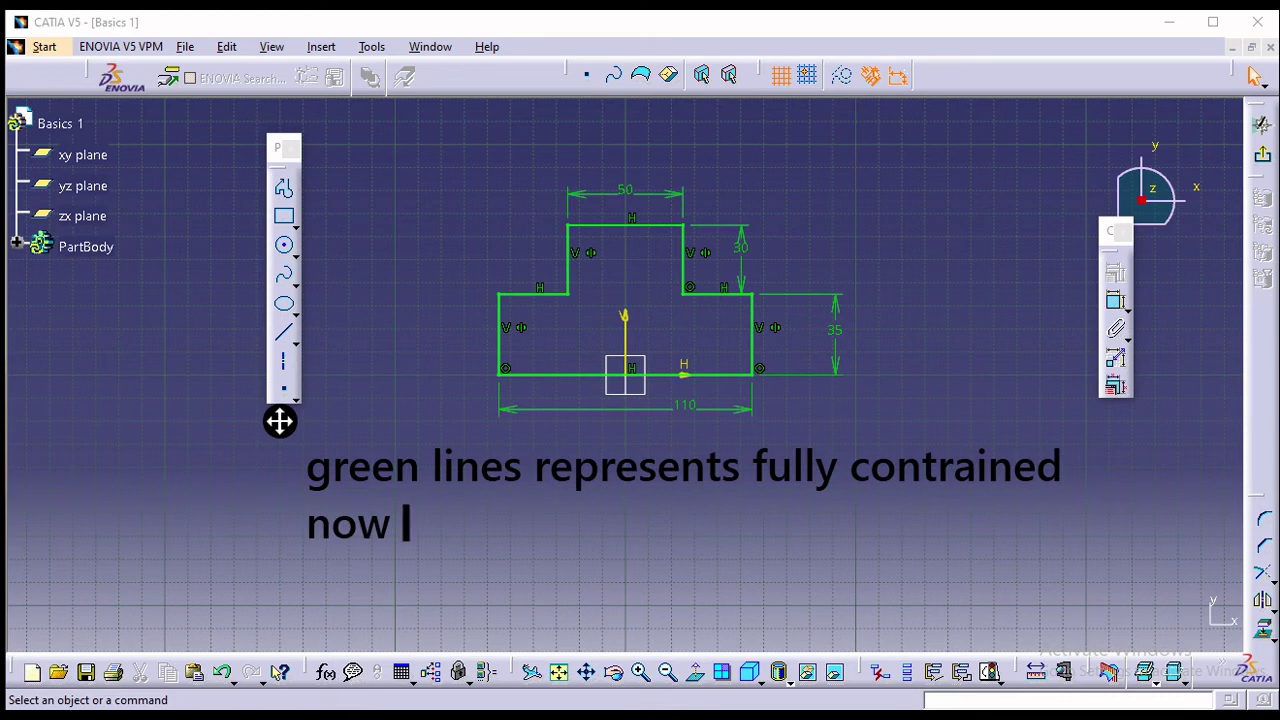
pyautogui.write(' can')
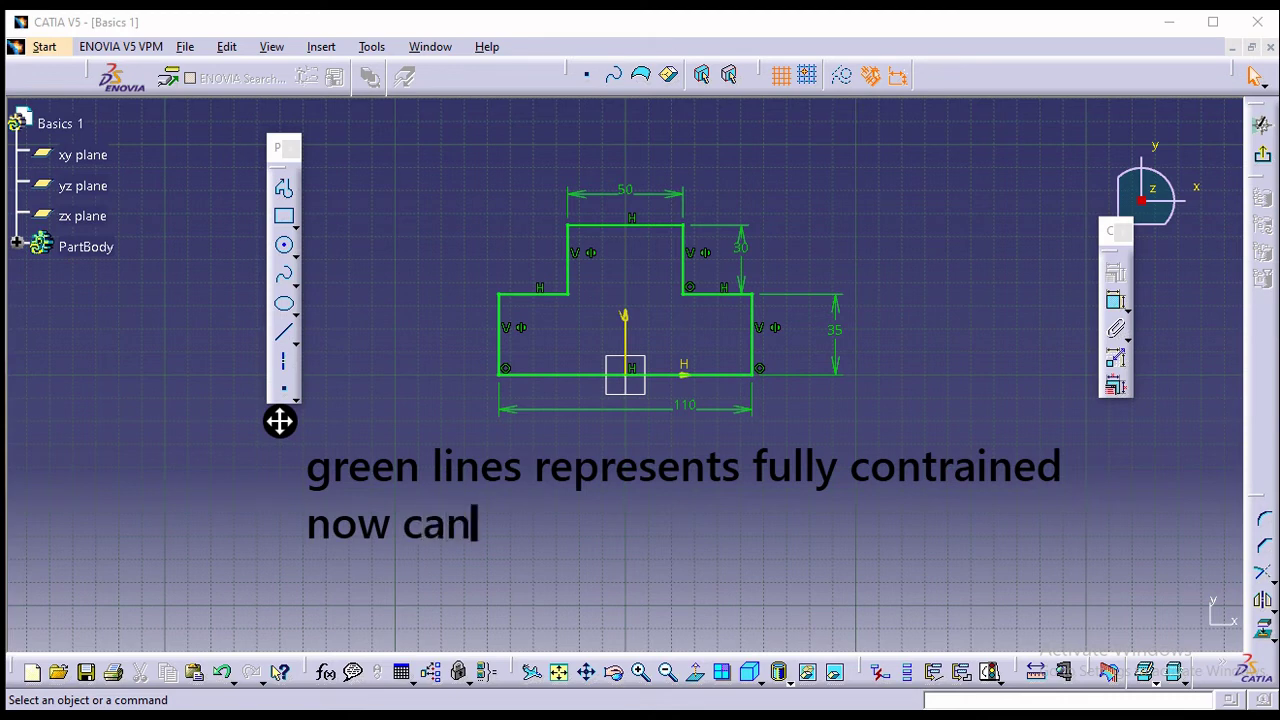
pyautogui.press('BackSpace')
pyautogui.press('BackSpace')
pyautogui.press('BackSpace')
pyautogui.write('the skect')
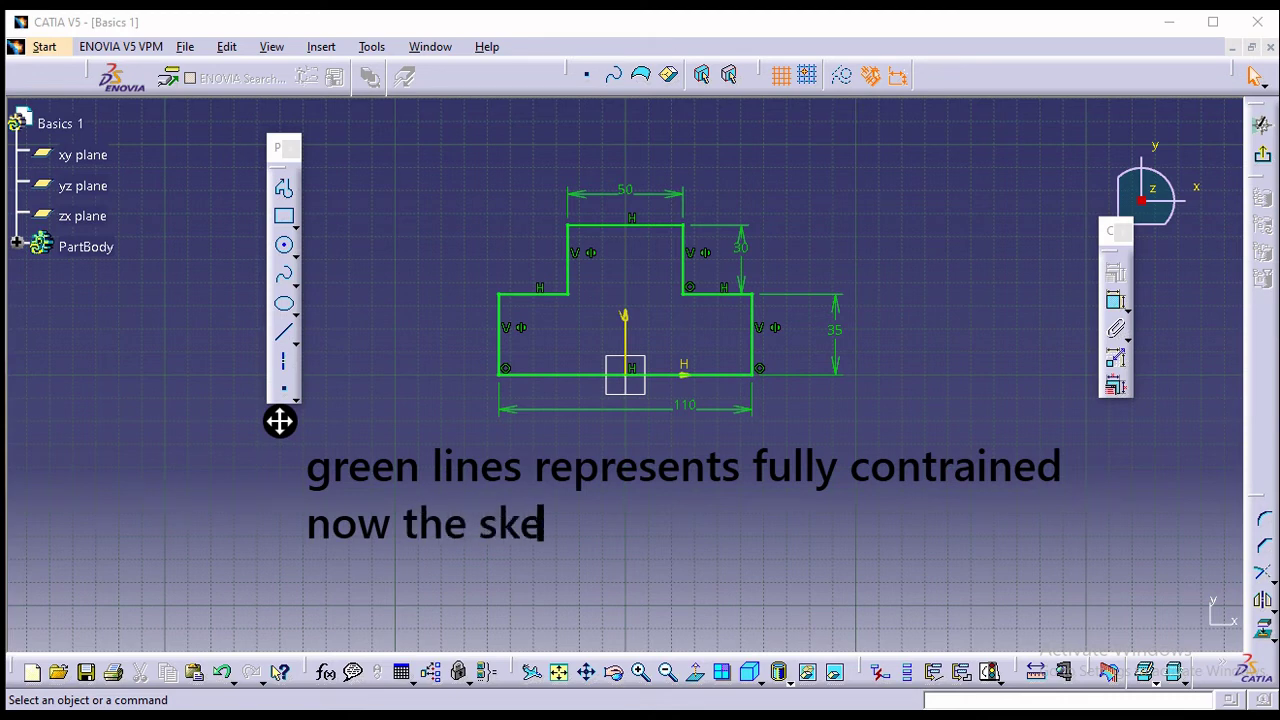
pyautogui.press('BackSpace')
pyautogui.press('BackSpace')
pyautogui.write('tch is sa')
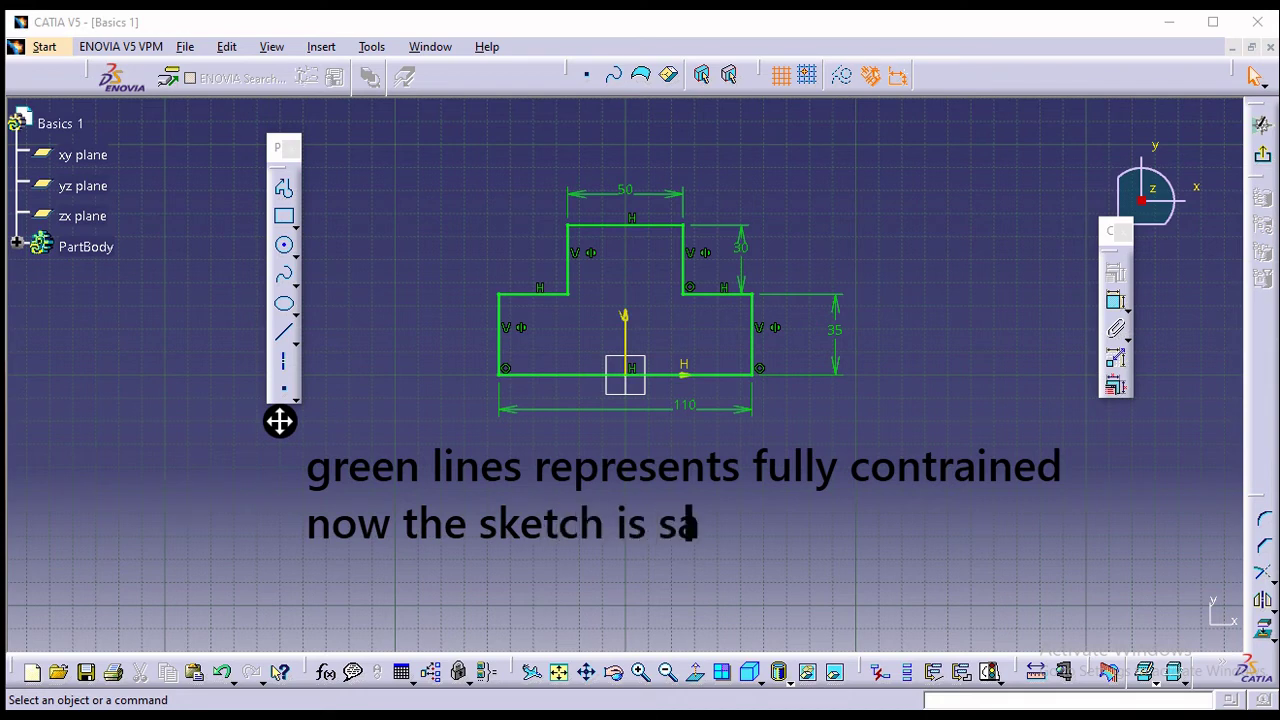
pyautogui.write('fe from')
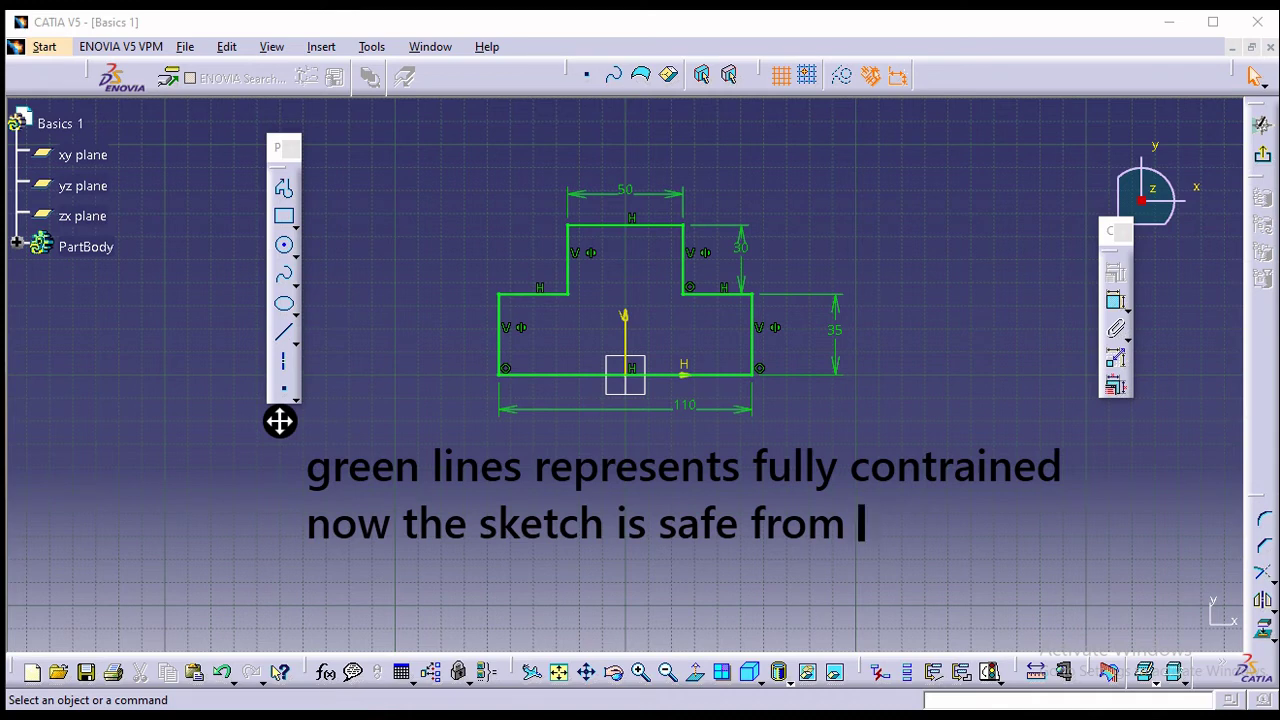
pyautogui.write('errors')
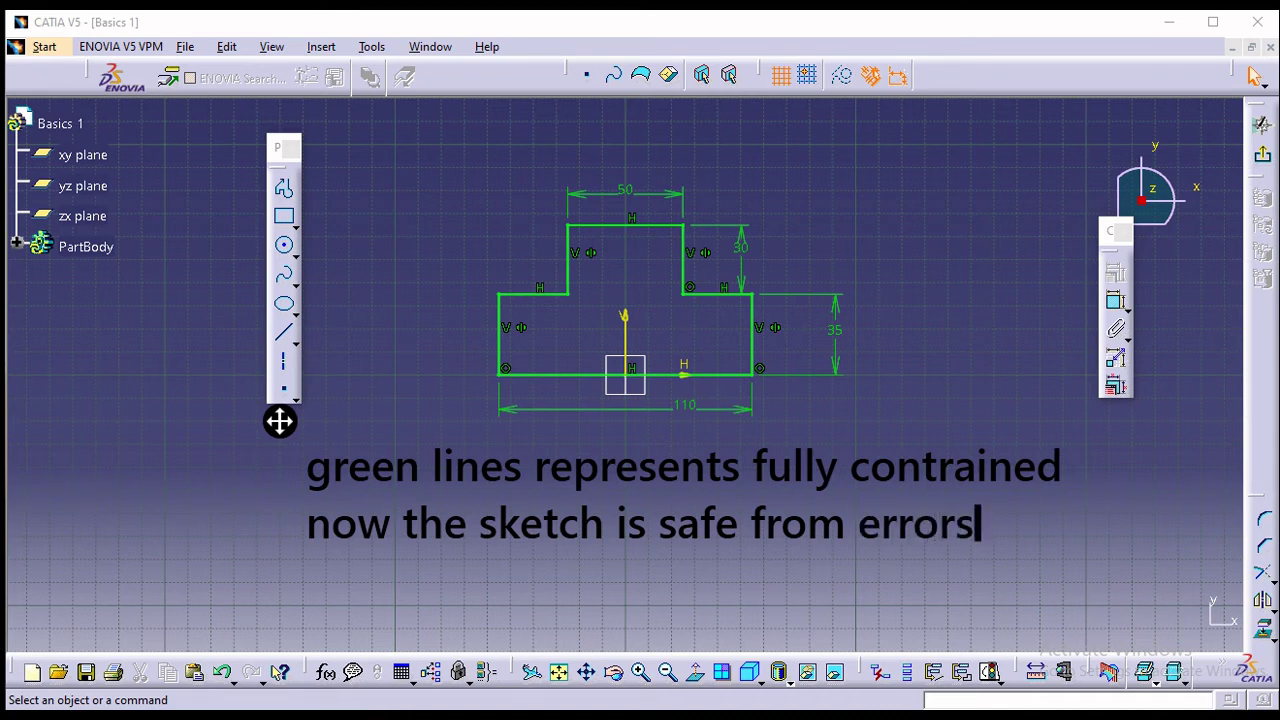
# Erase the entire on-screen note about the green lines.
pyautogui.press('BackSpace')
pyautogui.press('BackSpace')
pyautogui.press('BackSpace')
pyautogui.press('BackSpace')
pyautogui.press('BackSpace')
pyautogui.press('BackSpace')
pyautogui.press('BackSpace')
pyautogui.press('BackSpace')
pyautogui.press('BackSpace')
pyautogui.press('BackSpace')
pyautogui.press('BackSpace')
pyautogui.press('BackSpace')
pyautogui.press('BackSpace')
pyautogui.press('BackSpace')
pyautogui.press('BackSpace')
pyautogui.press('BackSpace')
pyautogui.press('BackSpace')
pyautogui.press('BackSpace')
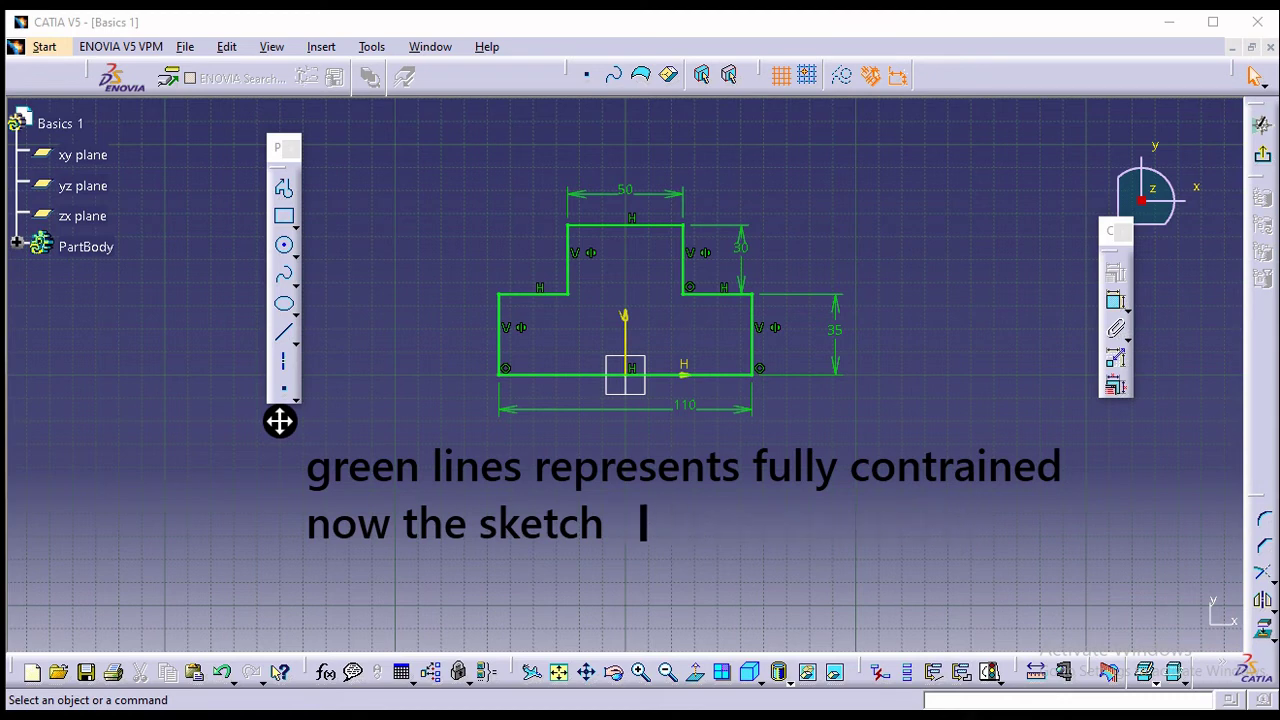
pyautogui.press('BackSpace')
pyautogui.press('BackSpace')
pyautogui.press('BackSpace')
pyautogui.press('BackSpace')
pyautogui.press('BackSpace')
pyautogui.press('BackSpace')
pyautogui.press('BackSpace')
pyautogui.press('BackSpace')
pyautogui.press('BackSpace')
pyautogui.press('BackSpace')
pyautogui.press('BackSpace')
pyautogui.press('BackSpace')
pyautogui.press('BackSpace')
pyautogui.press('BackSpace')
pyautogui.press('BackSpace')
pyautogui.press('BackSpace')
pyautogui.press('BackSpace')
pyautogui.press('BackSpace')
pyautogui.press('BackSpace')
pyautogui.press('BackSpace')
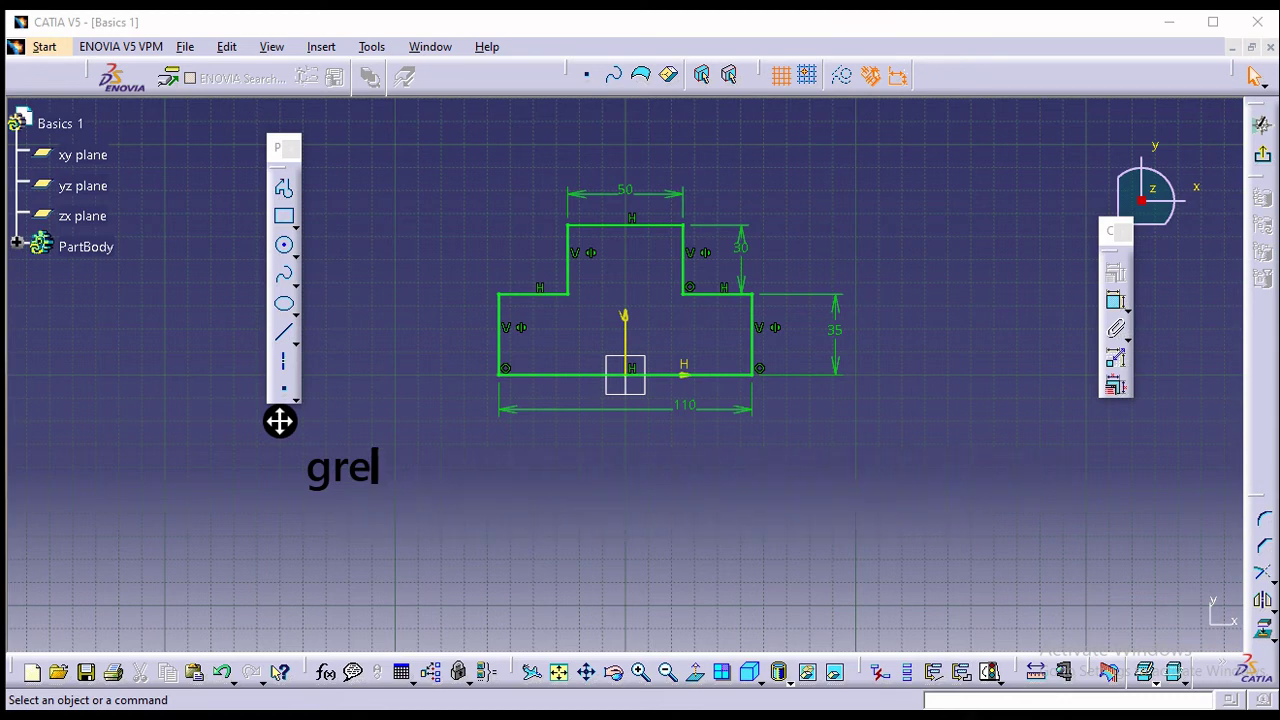
pyautogui.press('BackSpace')
pyautogui.press('BackSpace')
pyautogui.press('BackSpace')
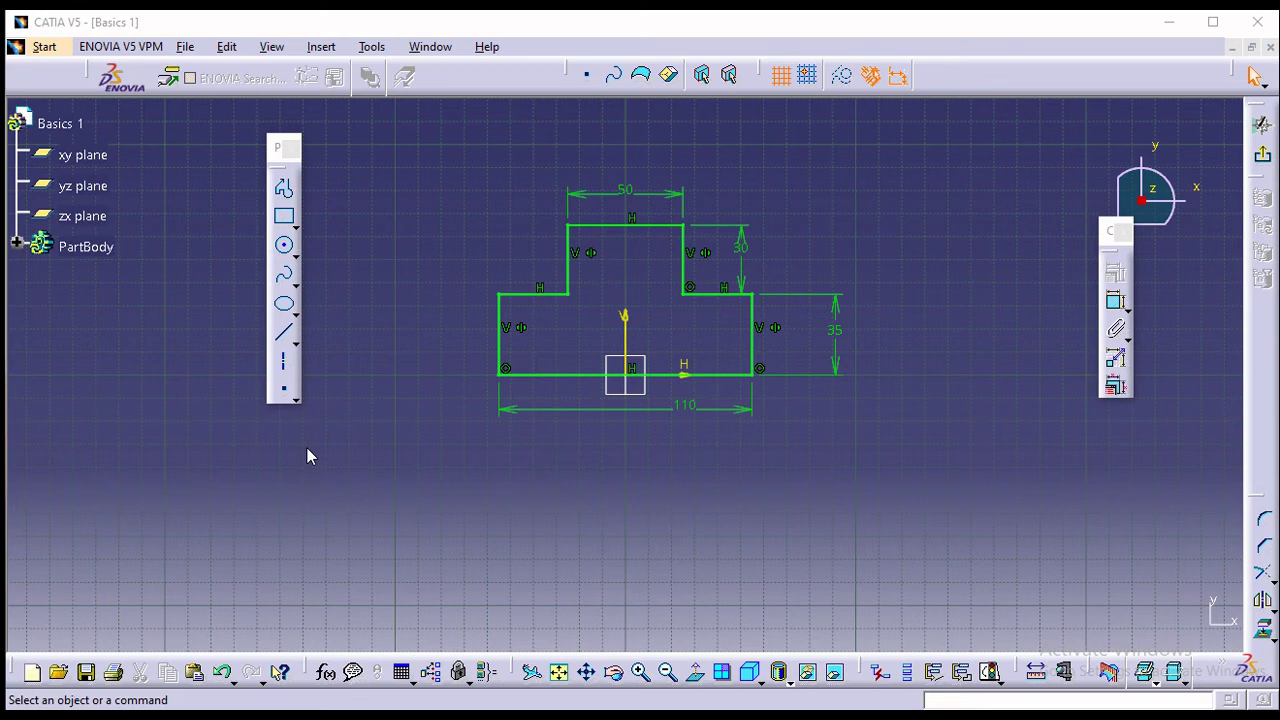
# Try to move the upper block's top edge downward and its right vertical edge inward.
pyautogui.moveTo(642, 225); pyautogui.dragTo(642, 293)
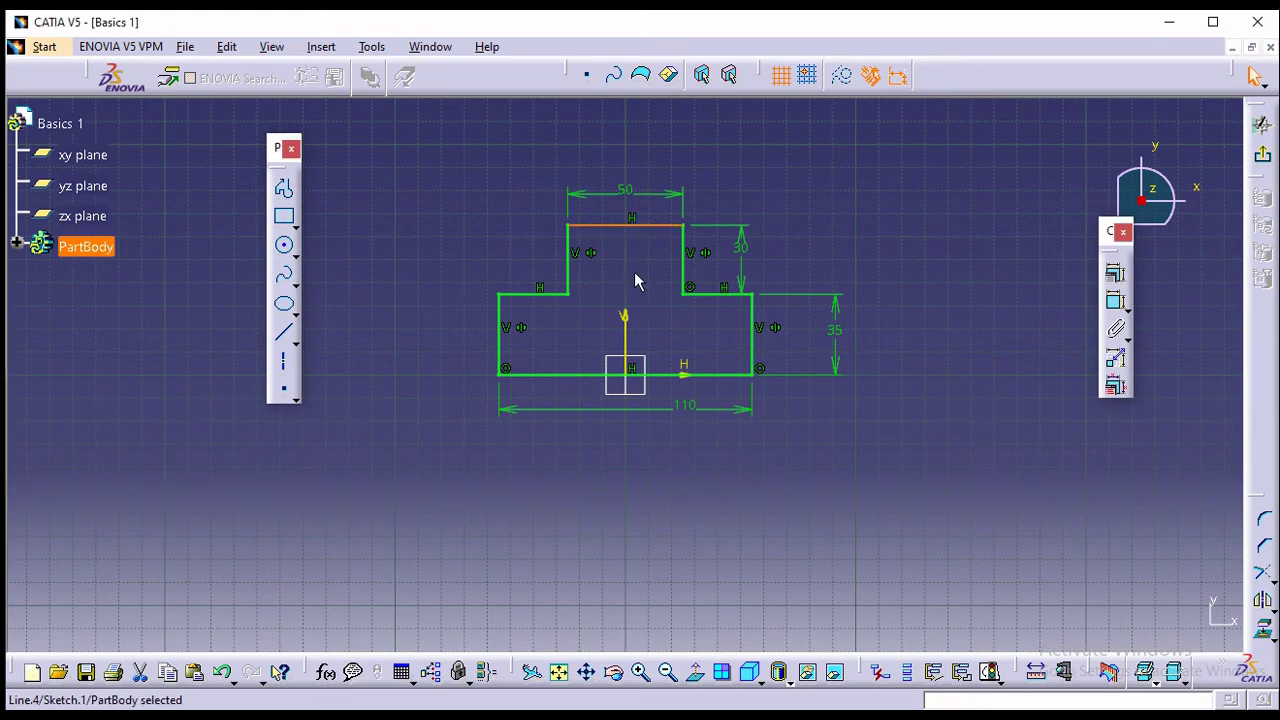
pyautogui.click(636, 272)
pyautogui.moveTo(684, 248); pyautogui.dragTo(631, 278)
pyautogui.click(631, 278)
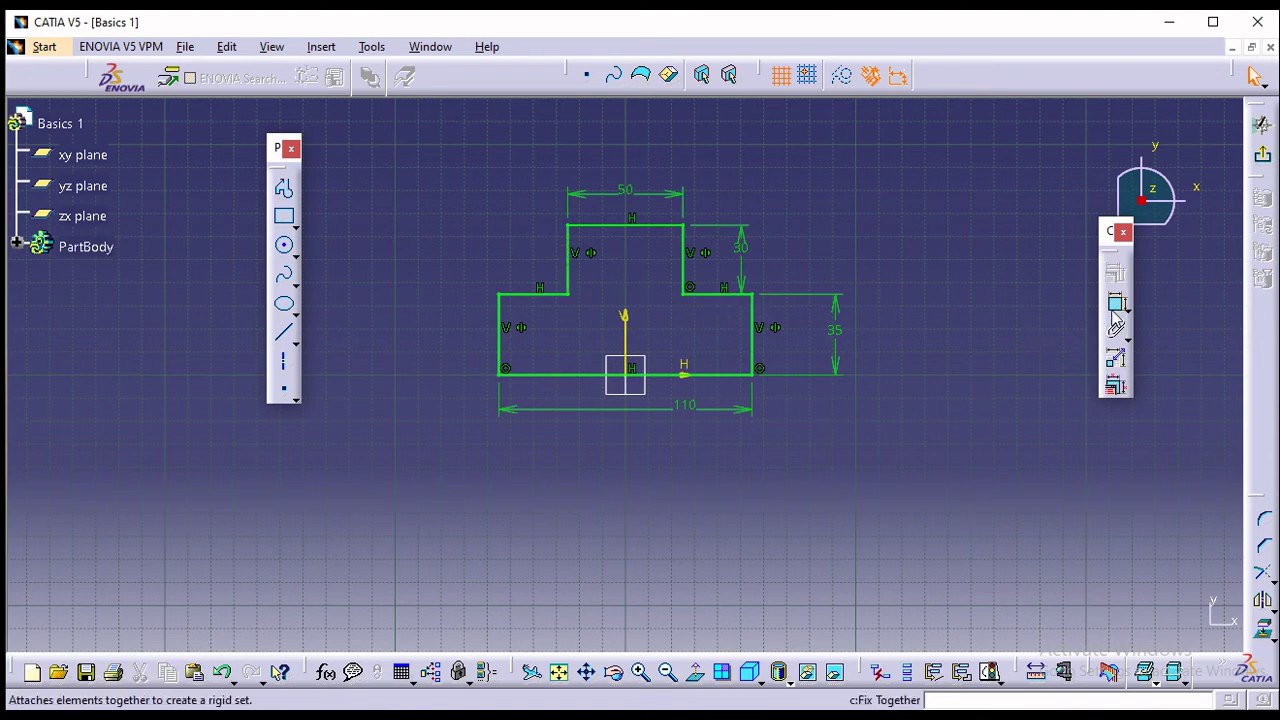
# Add redundant length dimensions to the left shoulder's horizontal edge and the upper block's left vertical edge.
pyautogui.click(1115, 300)
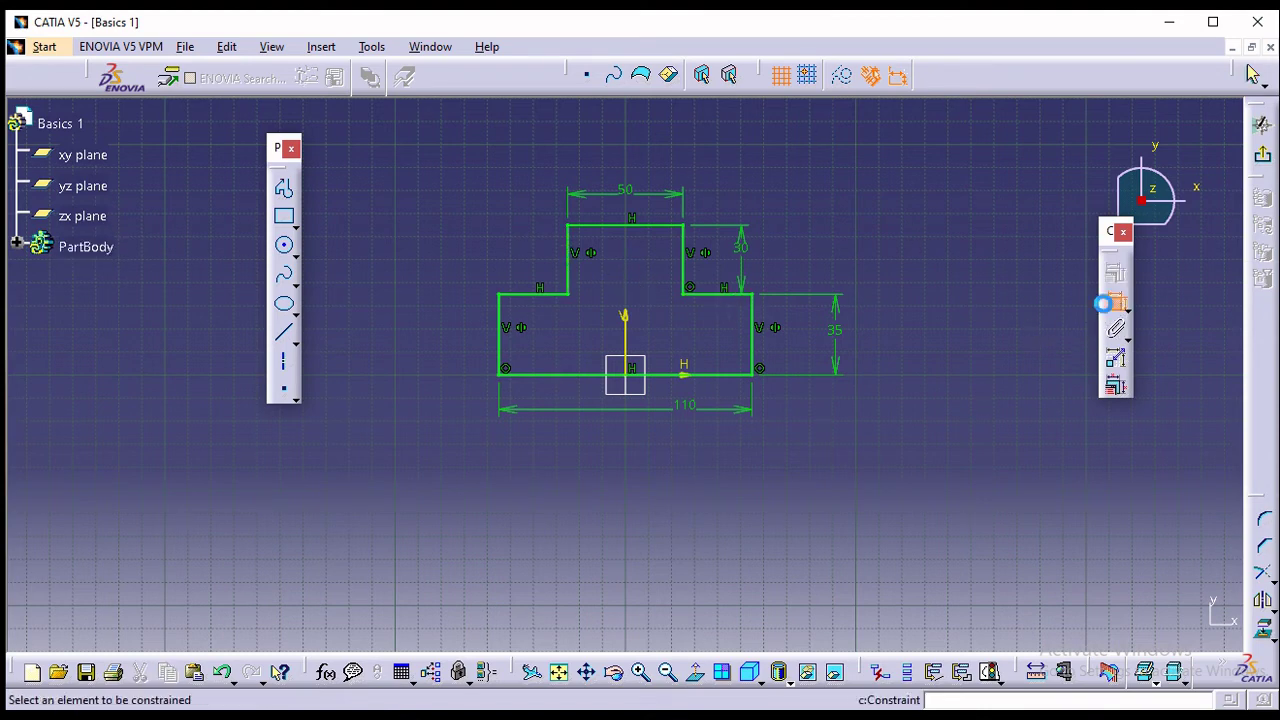
pyautogui.click(551, 294)
pyautogui.click(516, 254)
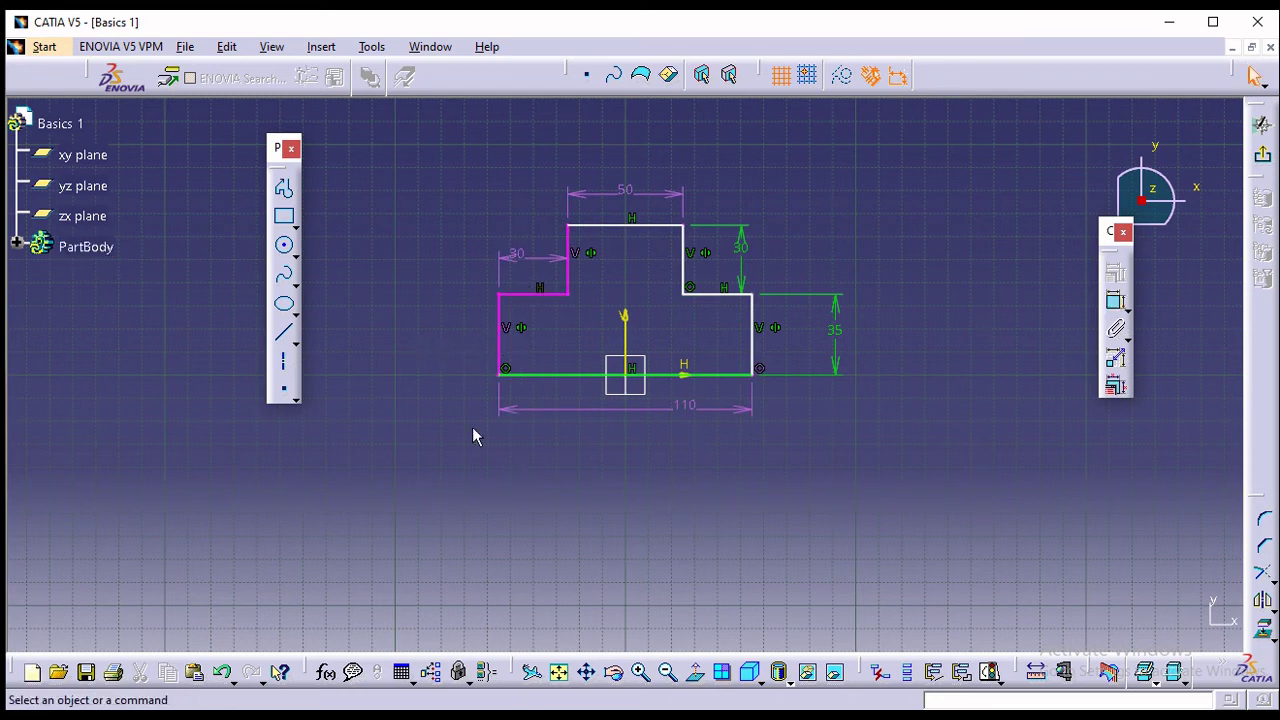
pyautogui.click(1115, 301)
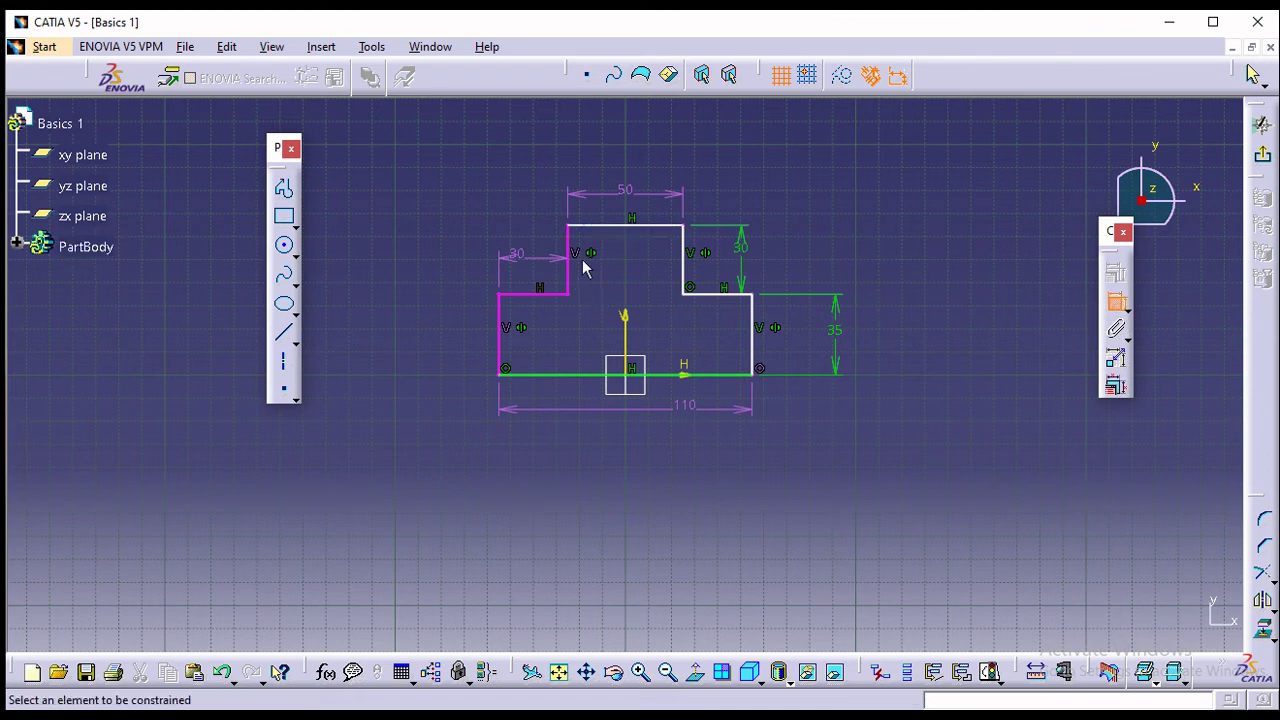
pyautogui.click(570, 268)
pyautogui.click(598, 268)
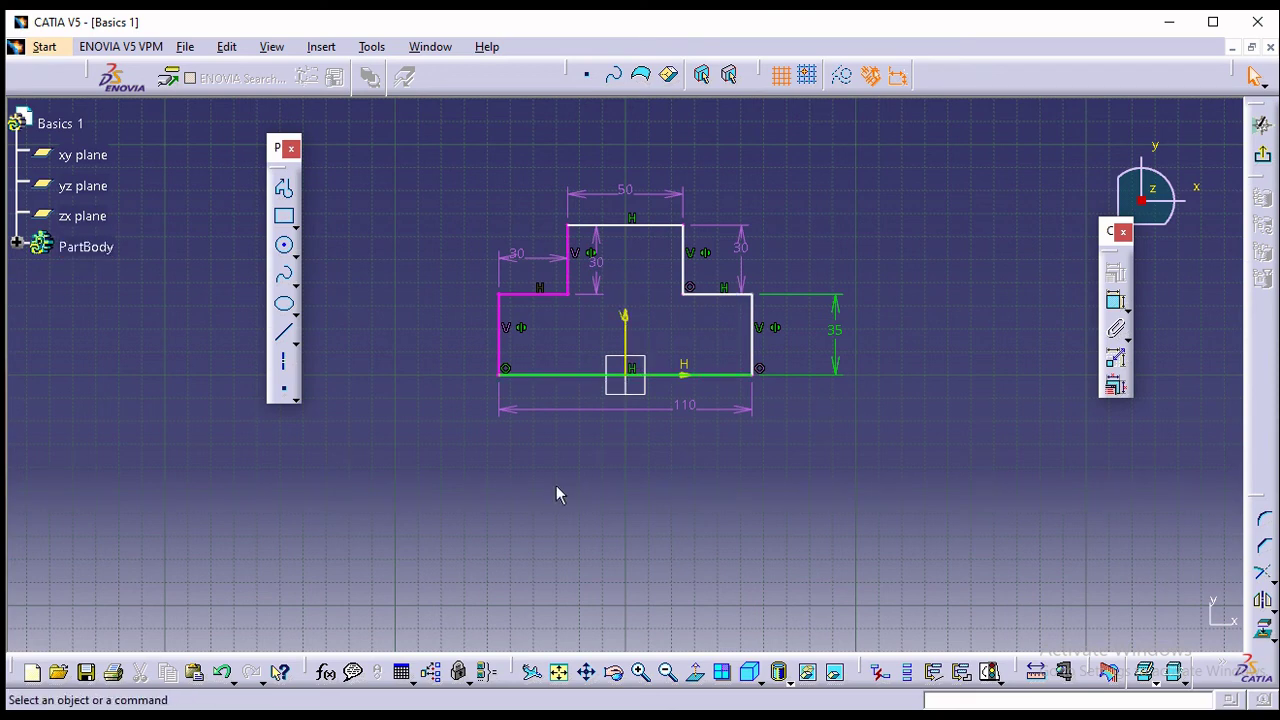
# Write the on-screen note "violet represents the sketch is over contrained" below the sketch.
pyautogui.hotkey('ctrl', 'shift', 't')
pyautogui.click(357, 465)
pyautogui.write('viole')
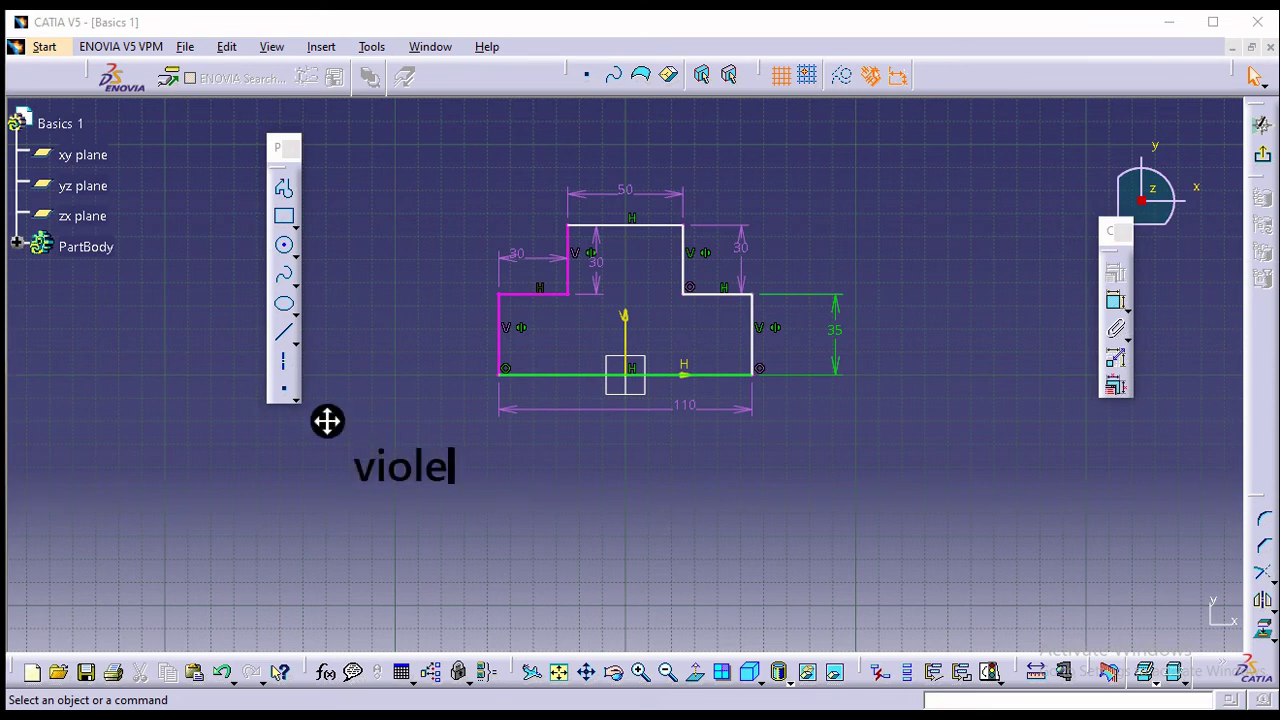
pyautogui.write('t repre')
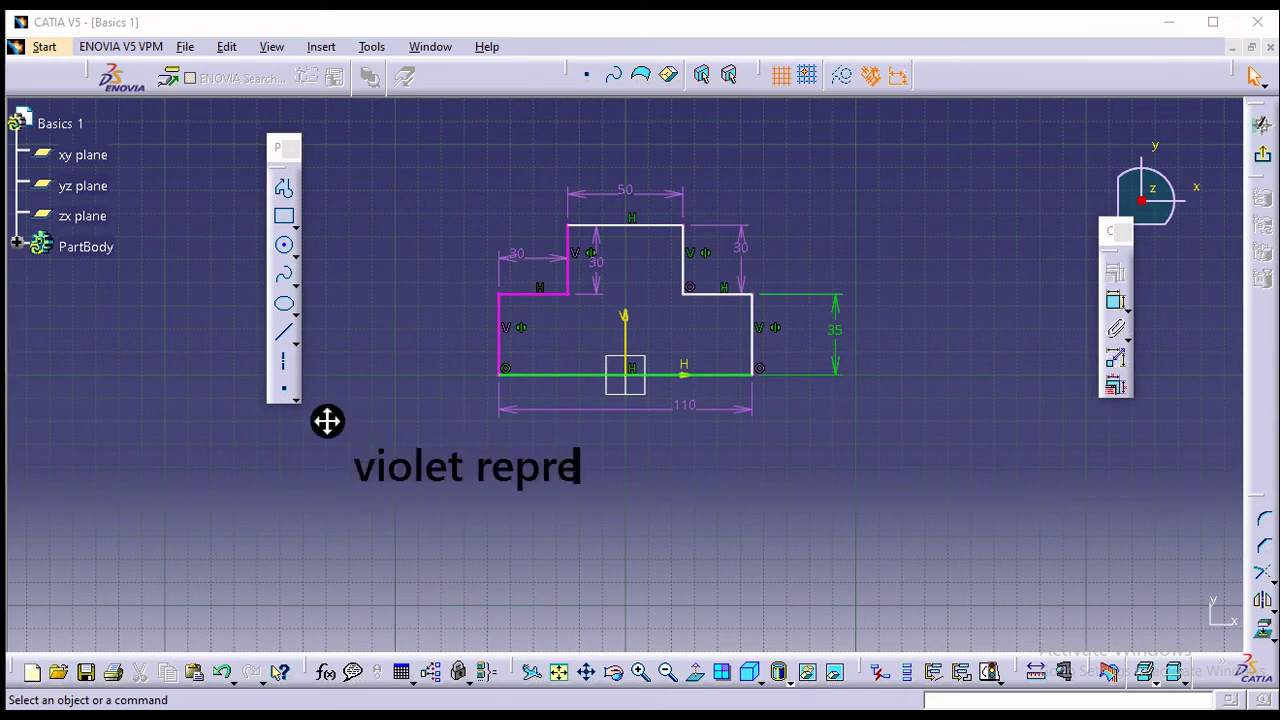
pyautogui.write('sent')
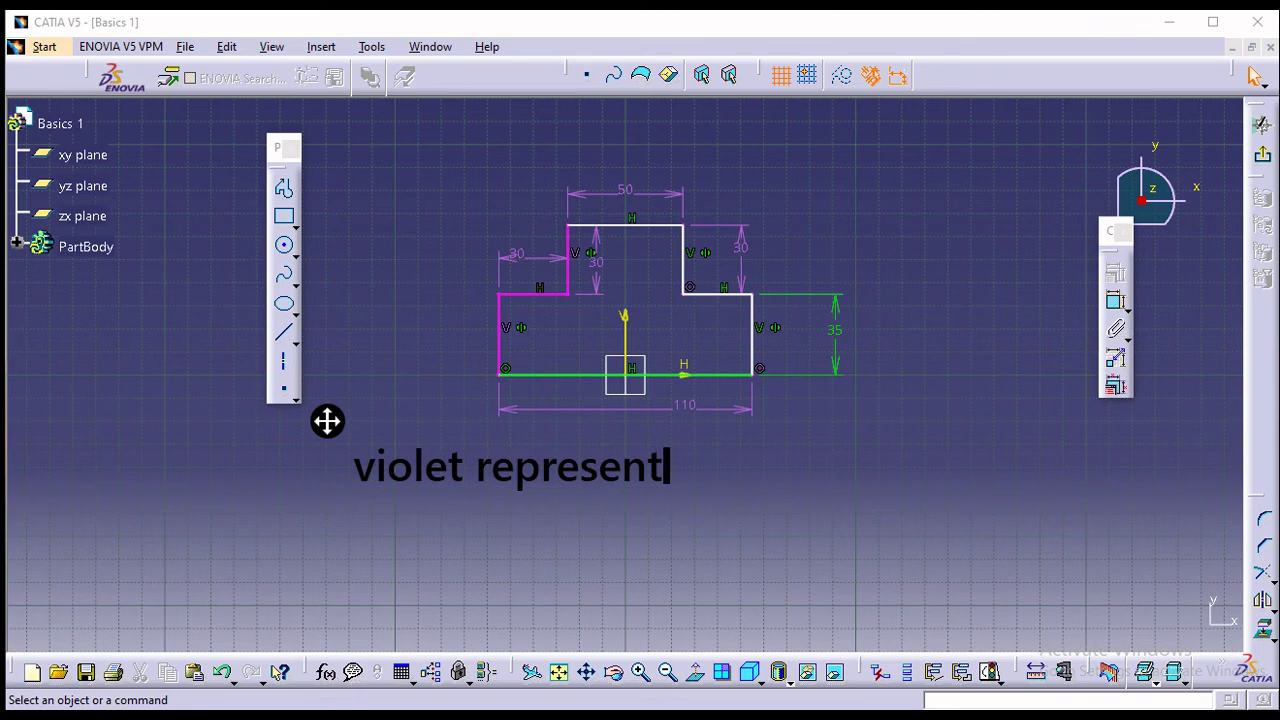
pyautogui.write('s the sket')
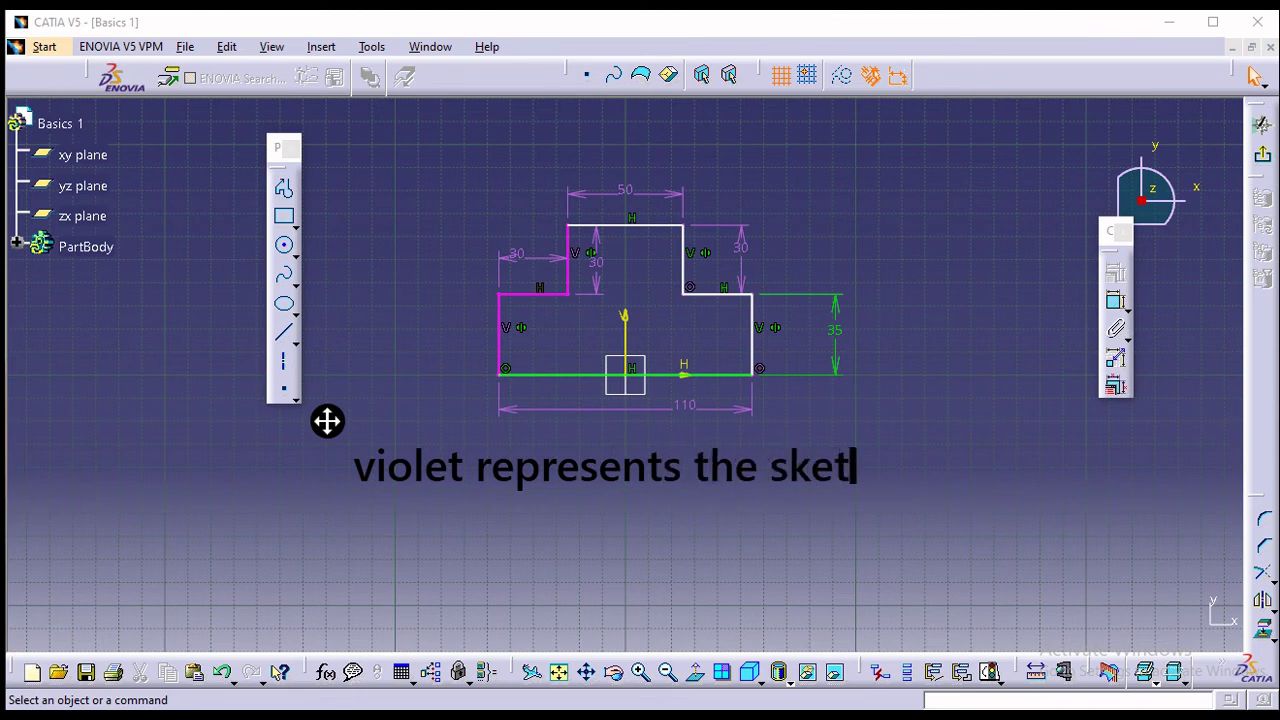
pyautogui.write('ch is b')
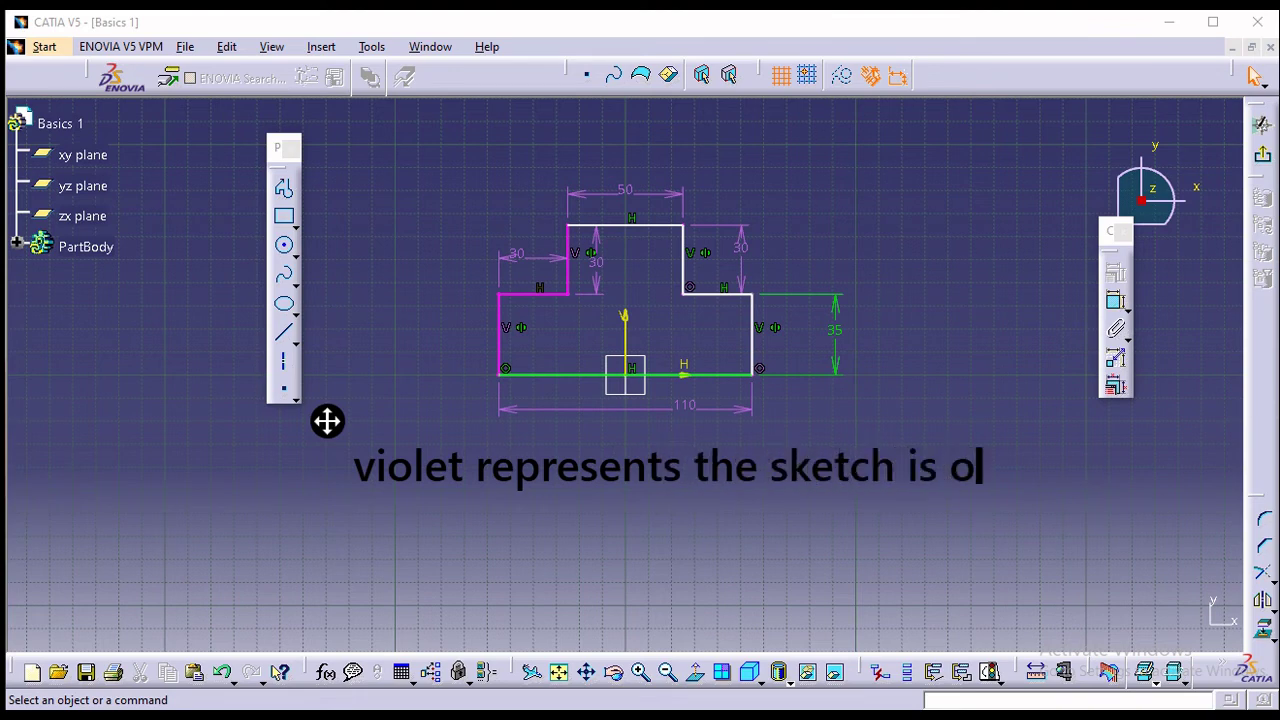
pyautogui.write('ver con')
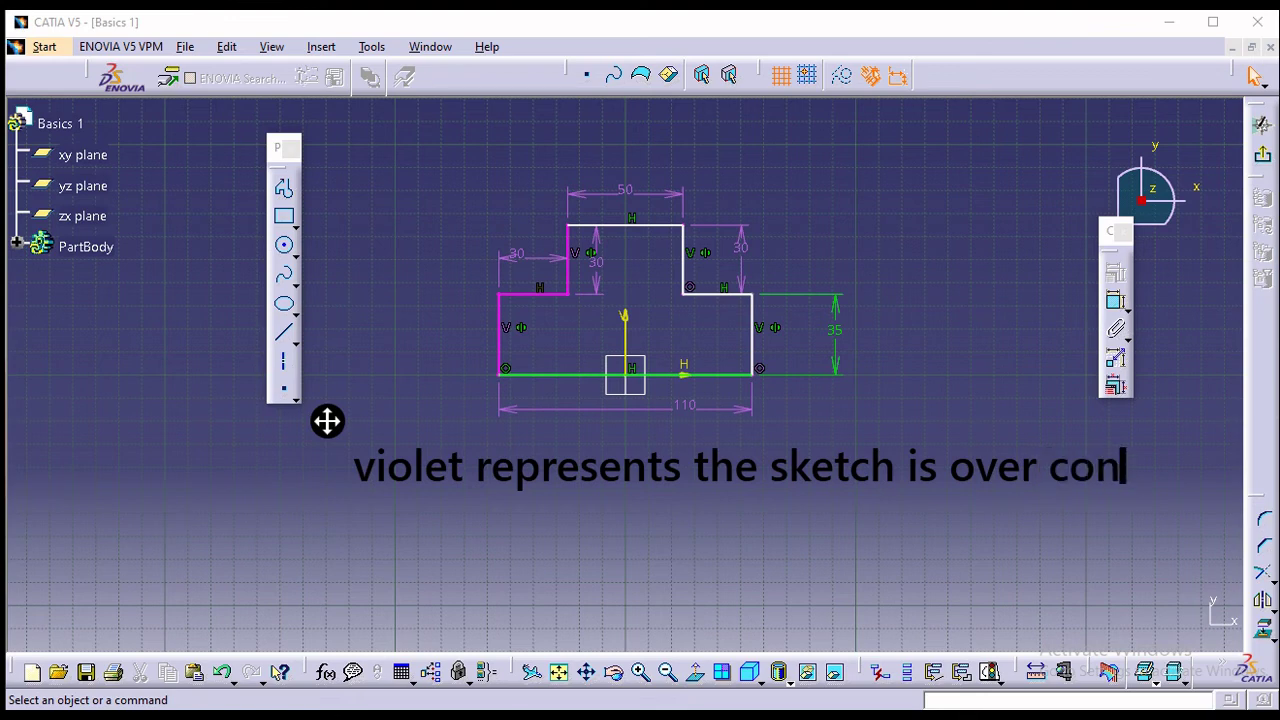
pyautogui.press('BackSpace')
pyautogui.press('BackSpace')
pyautogui.press('BackSpace')
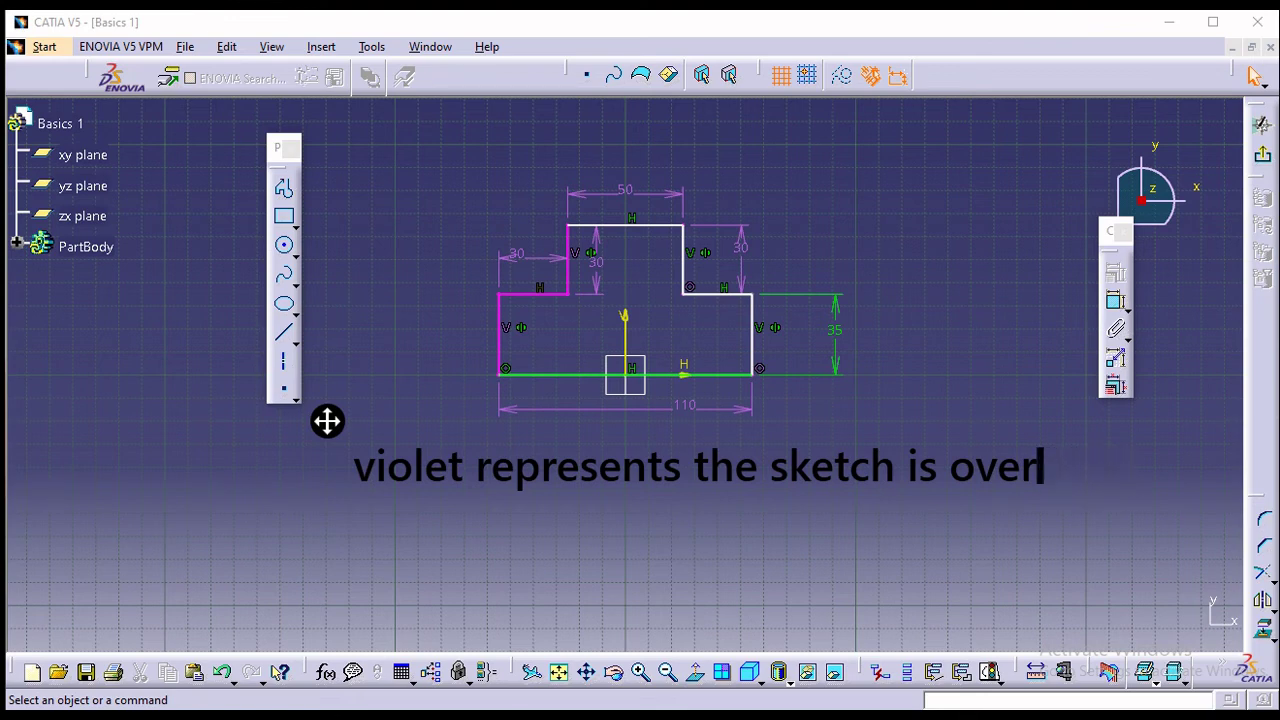
pyautogui.write('con')
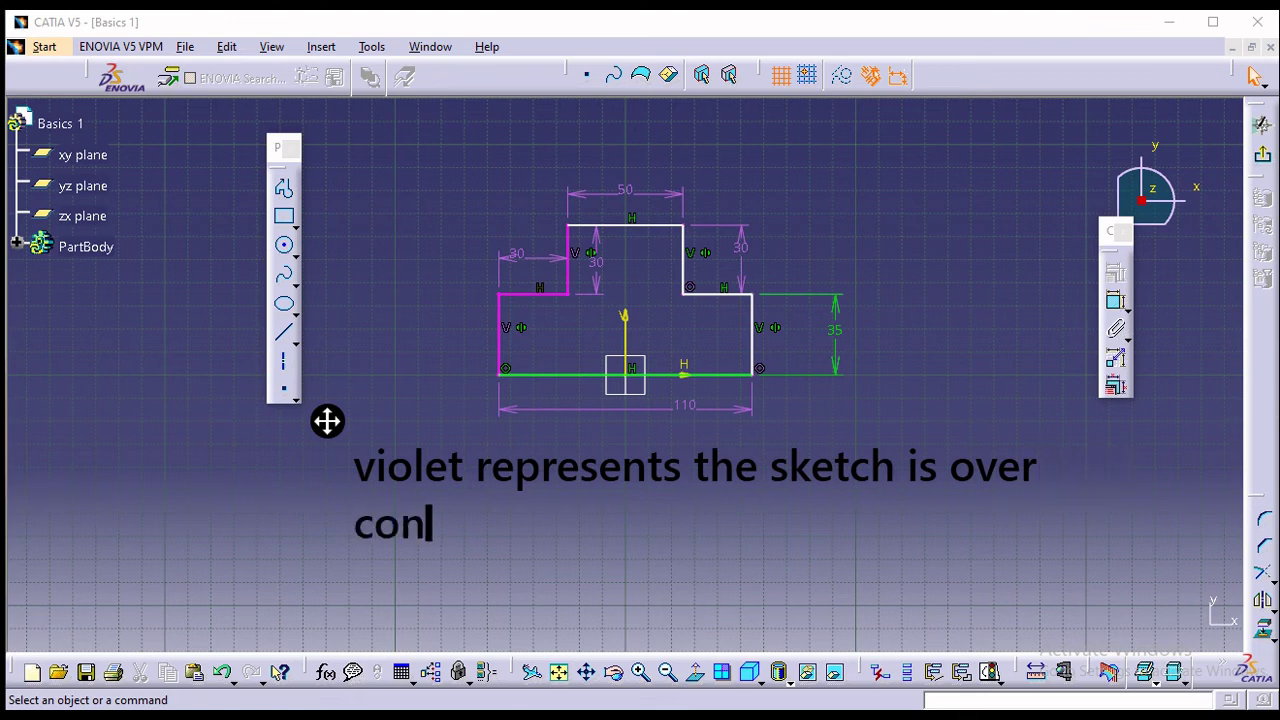
pyautogui.write('trained')
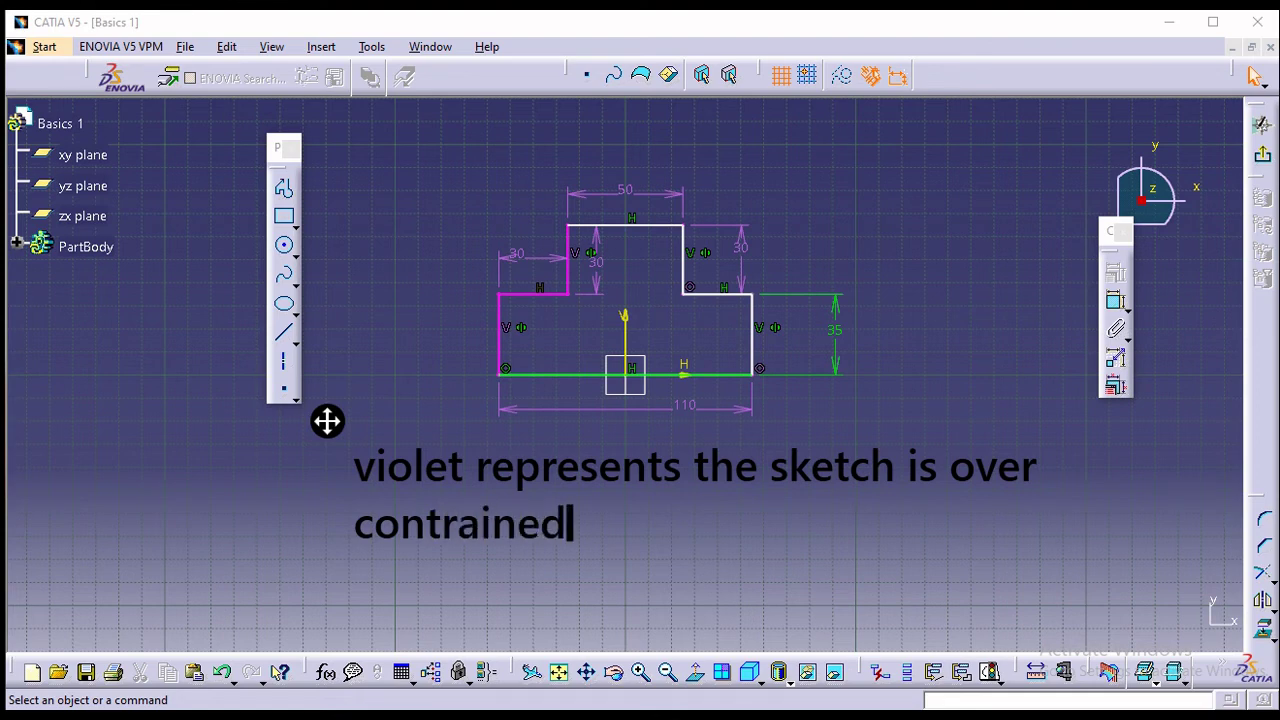
# Erase the entire on-screen note about the violet colour.
pyautogui.press('BackSpace')
pyautogui.press('BackSpace')
pyautogui.press('BackSpace')
pyautogui.press('BackSpace')
pyautogui.press('BackSpace')
pyautogui.press('BackSpace')
pyautogui.press('BackSpace')
pyautogui.press('BackSpace')
pyautogui.press('BackSpace')
pyautogui.press('BackSpace')
pyautogui.press('BackSpace')
pyautogui.press('BackSpace')
pyautogui.press('BackSpace')
pyautogui.press('BackSpace')
pyautogui.press('BackSpace')
pyautogui.press('BackSpace')
pyautogui.press('BackSpace')
pyautogui.press('BackSpace')
pyautogui.press('BackSpace')
pyautogui.press('BackSpace')
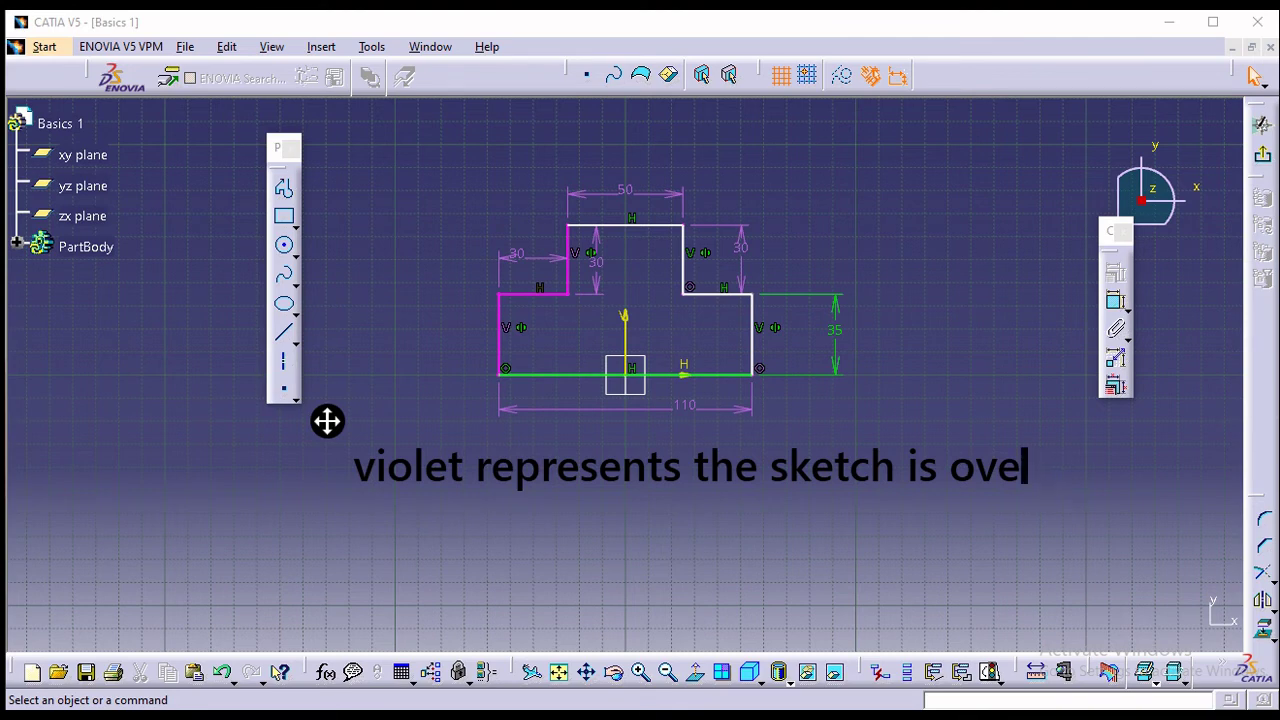
pyautogui.press('BackSpace')
pyautogui.press('BackSpace')
pyautogui.press('BackSpace')
pyautogui.press('BackSpace')
pyautogui.press('BackSpace')
pyautogui.press('BackSpace')
pyautogui.press('BackSpace')
pyautogui.press('BackSpace')
pyautogui.press('BackSpace')
pyautogui.press('BackSpace')
pyautogui.press('BackSpace')
pyautogui.press('BackSpace')
pyautogui.press('BackSpace')
pyautogui.press('BackSpace')
pyautogui.press('BackSpace')
pyautogui.press('BackSpace')
pyautogui.press('BackSpace')
pyautogui.press('BackSpace')
pyautogui.press('BackSpace')
pyautogui.press('BackSpace')
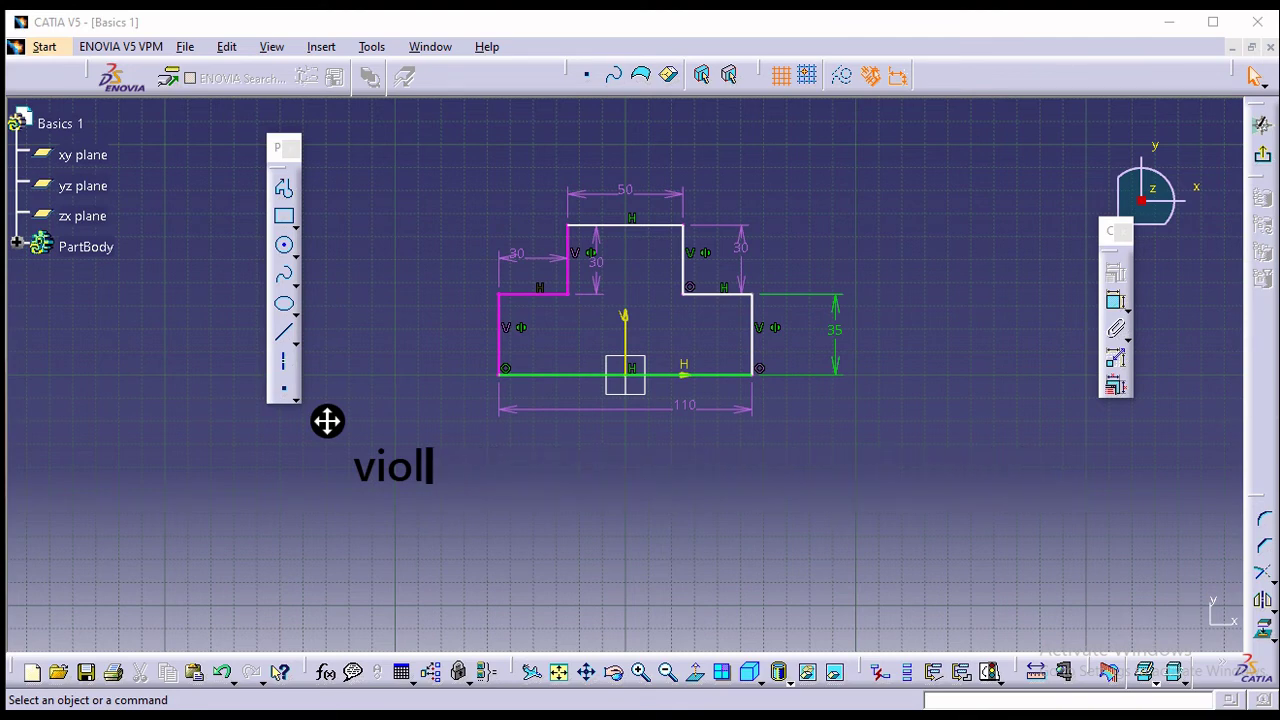
pyautogui.press('BackSpace')
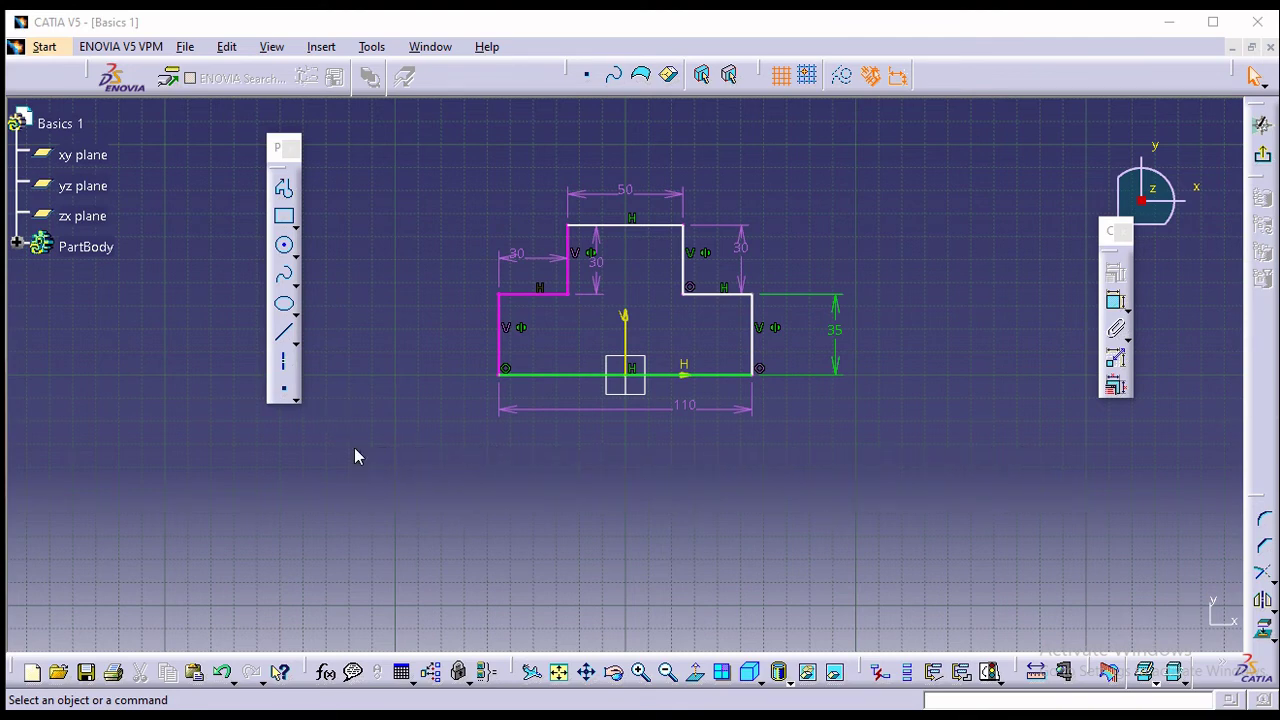
# Delete the redundant length dimensions from the upper block's left vertical edge and the left shoulder's horizontal edge.
pyautogui.click(602, 258)
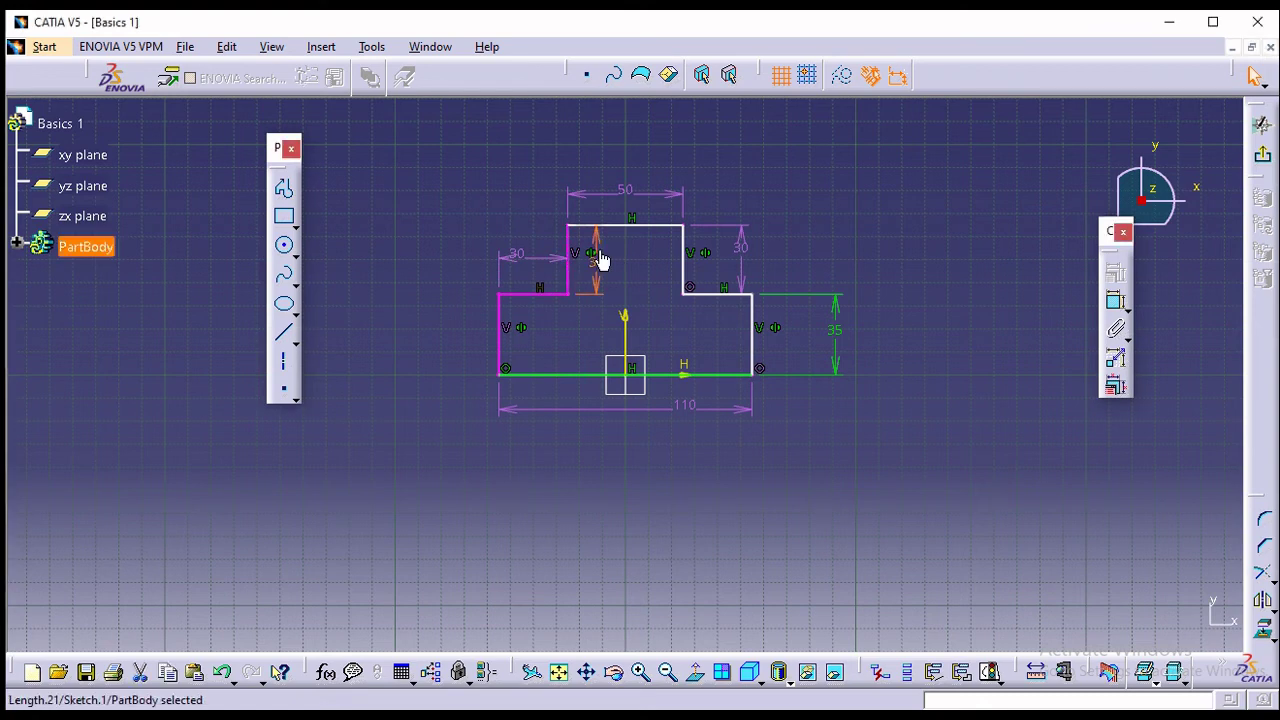
pyautogui.press('Delete')
pyautogui.click(530, 260)
pyautogui.press('Delete')
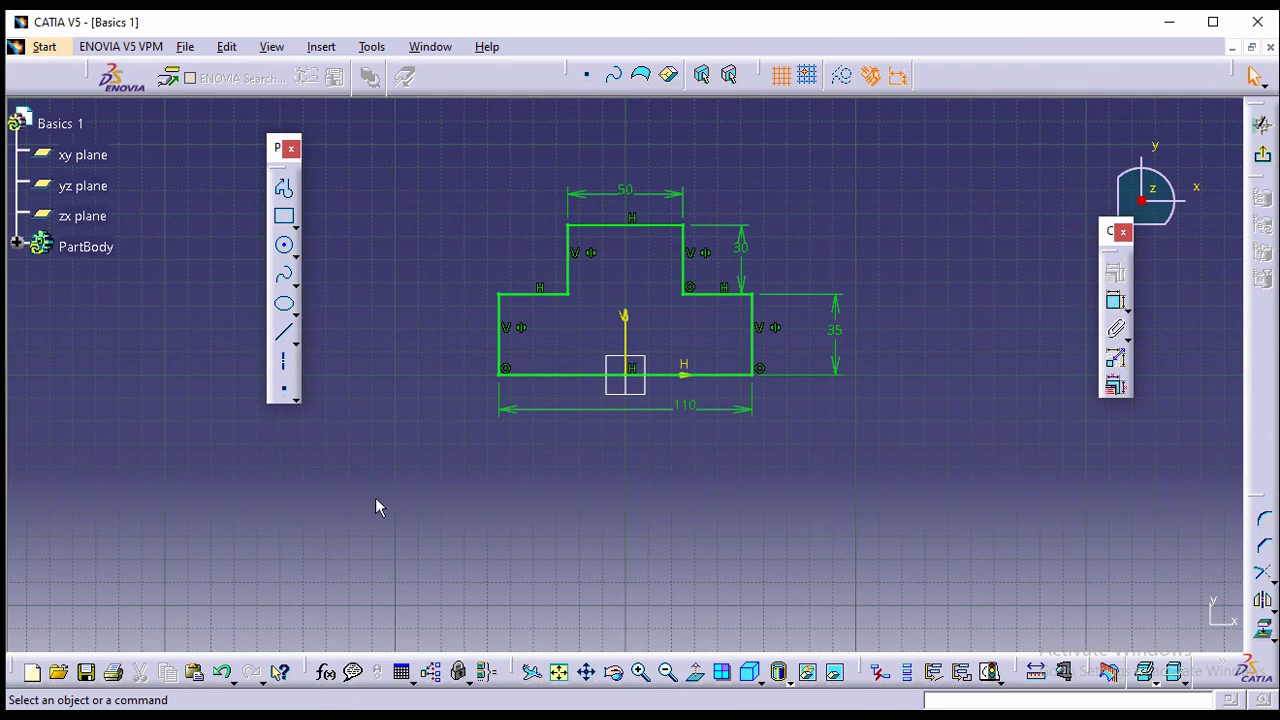
# Write the on-screen note "now exit from sketch" below the fully constrained profile.
pyautogui.click(292, 462)
pyautogui.write('n')
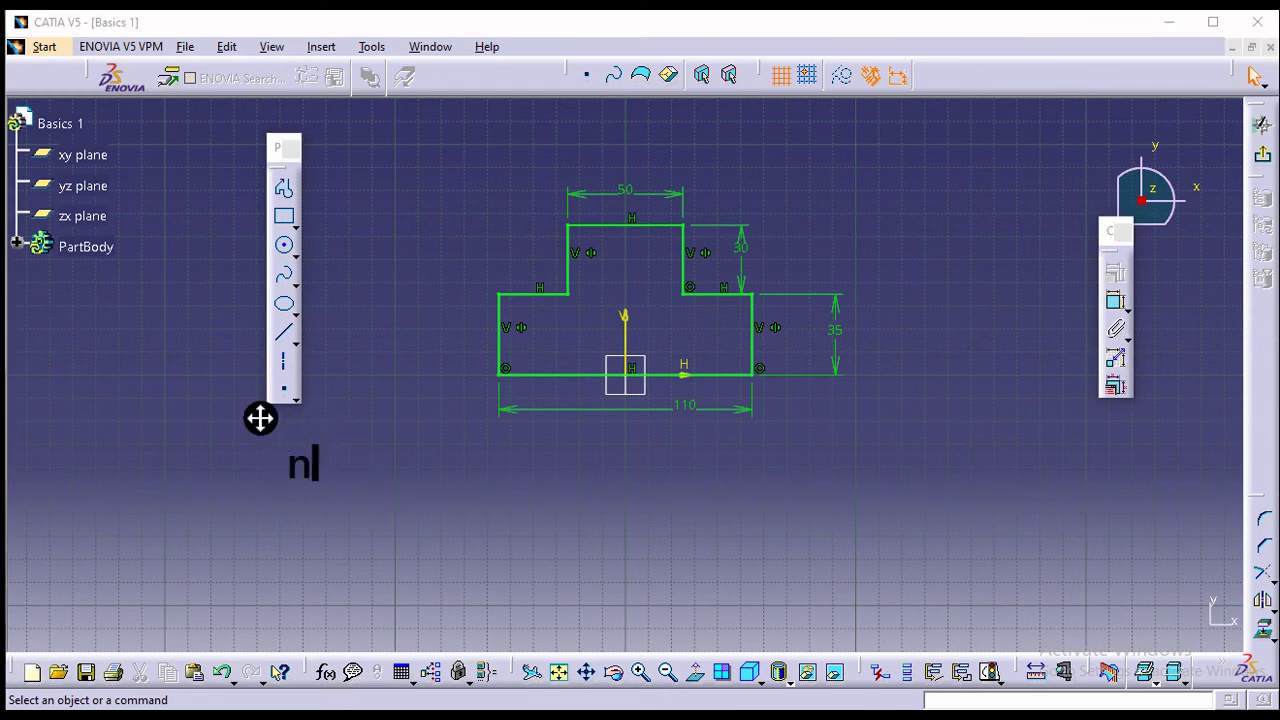
pyautogui.write('ow exit f')
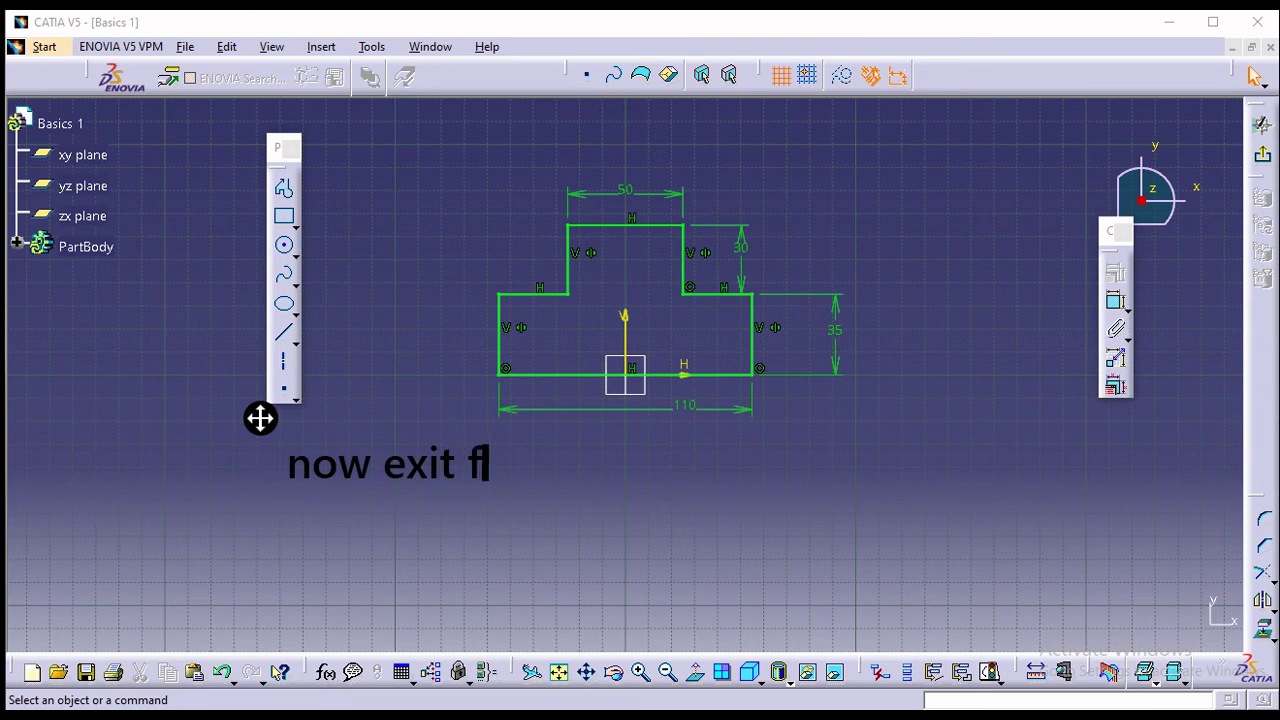
pyautogui.write('rom s')
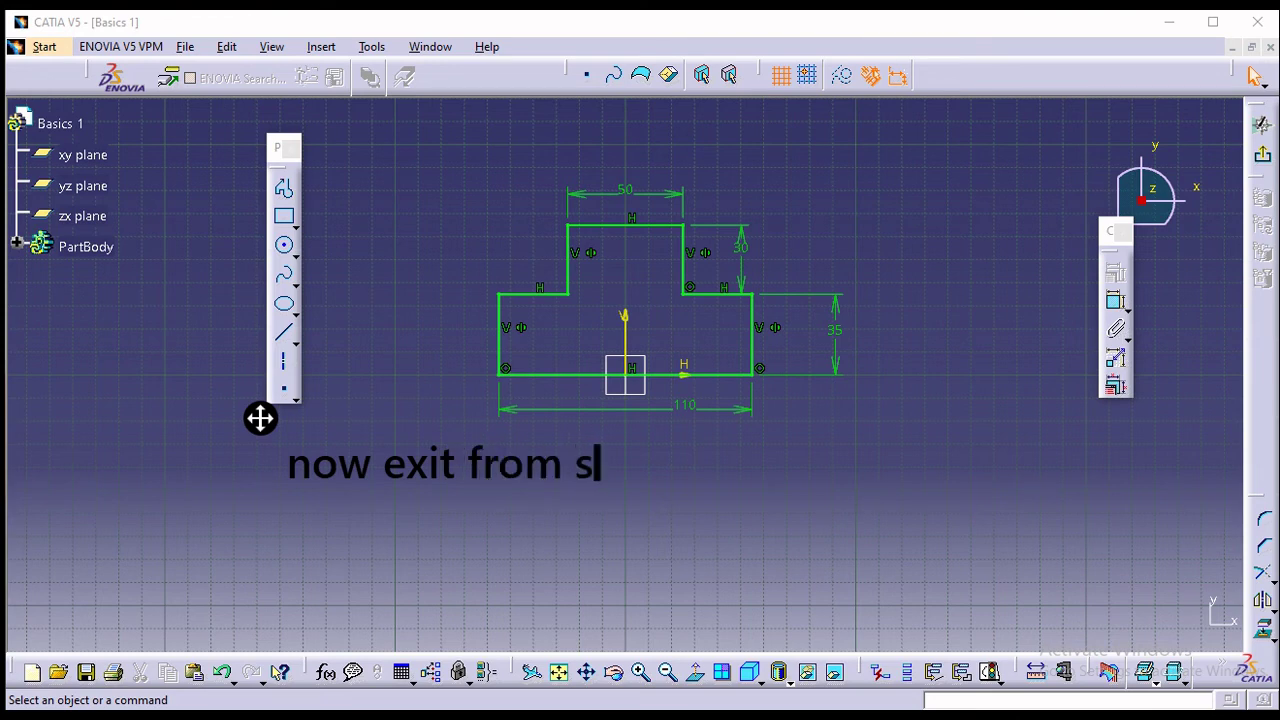
pyautogui.write('ketch')
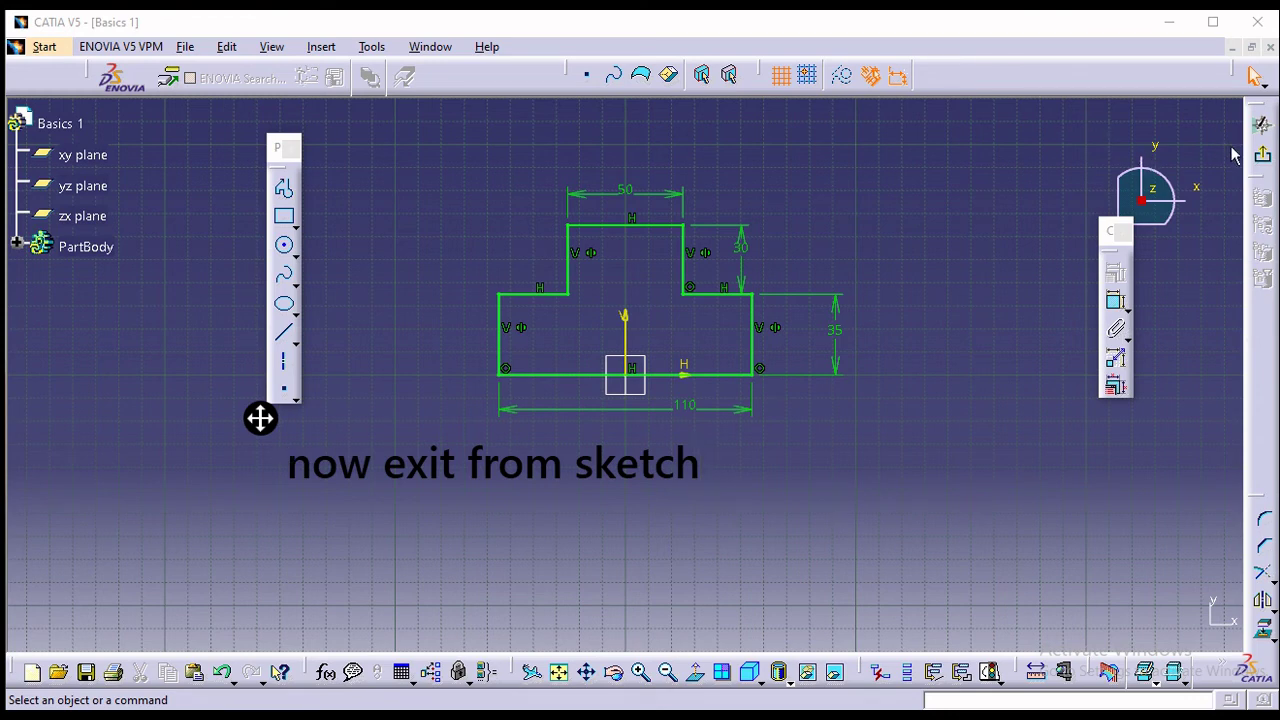
# Undock the Workbench toolbar into the drawing area and exit the sketch.
pyautogui.click(1264, 160)
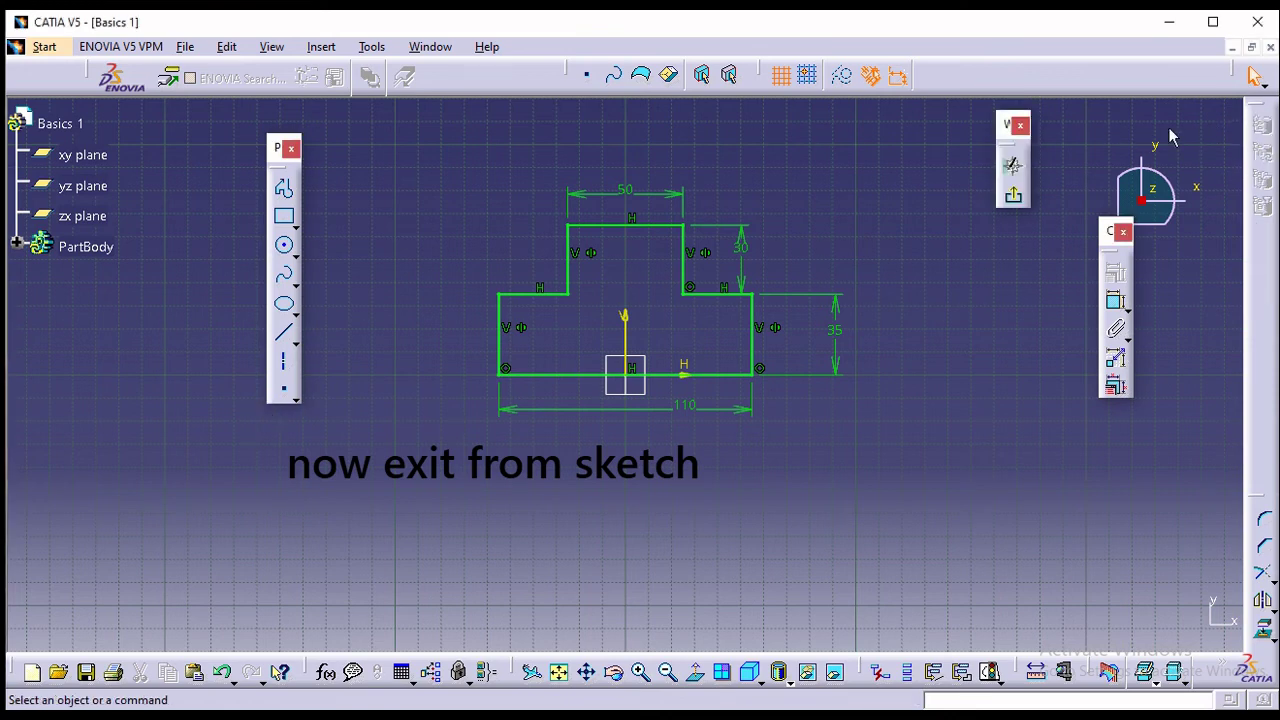
pyautogui.click(1014, 199)
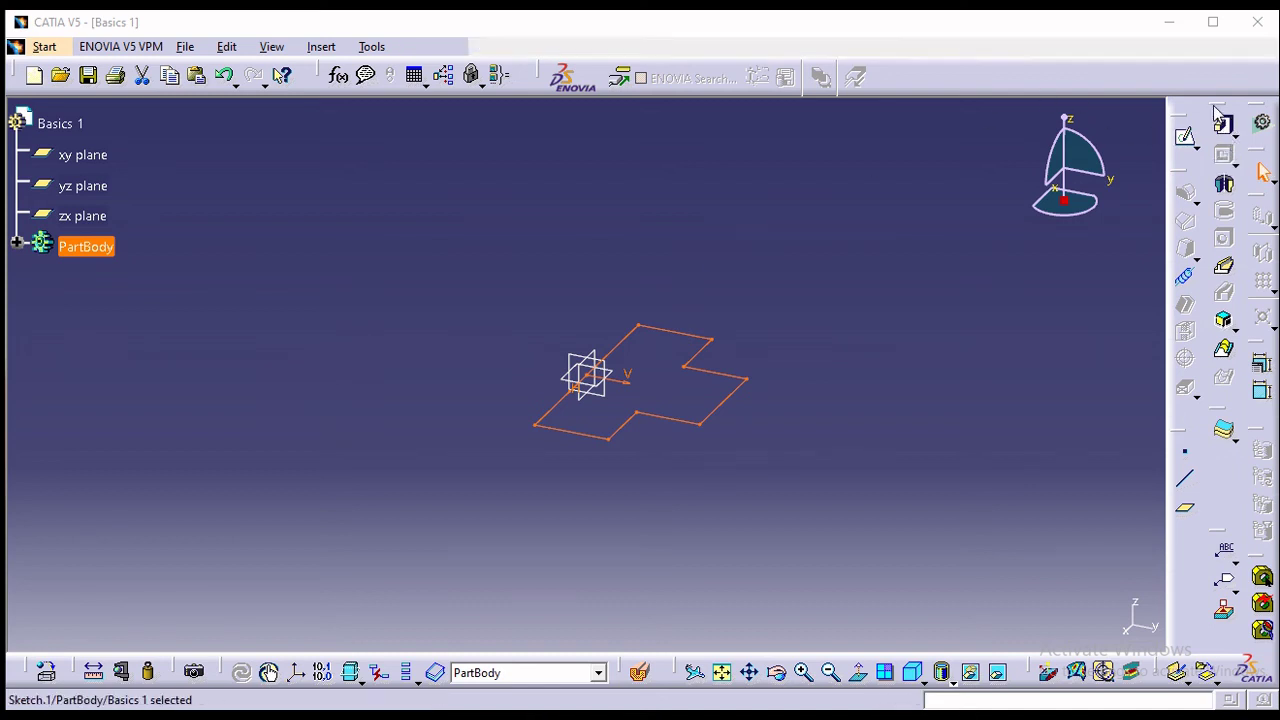
# Undock the sketch-based features toolbar, start a Pad on the stepped sketch, and flip its direction repeatedly, finishing with it pointing upward.
pyautogui.moveTo(1218, 113)
pyautogui.mouseDown()
pyautogui.moveTo(1123, 122)
pyautogui.moveTo(1128, 148)
pyautogui.mouseUp()
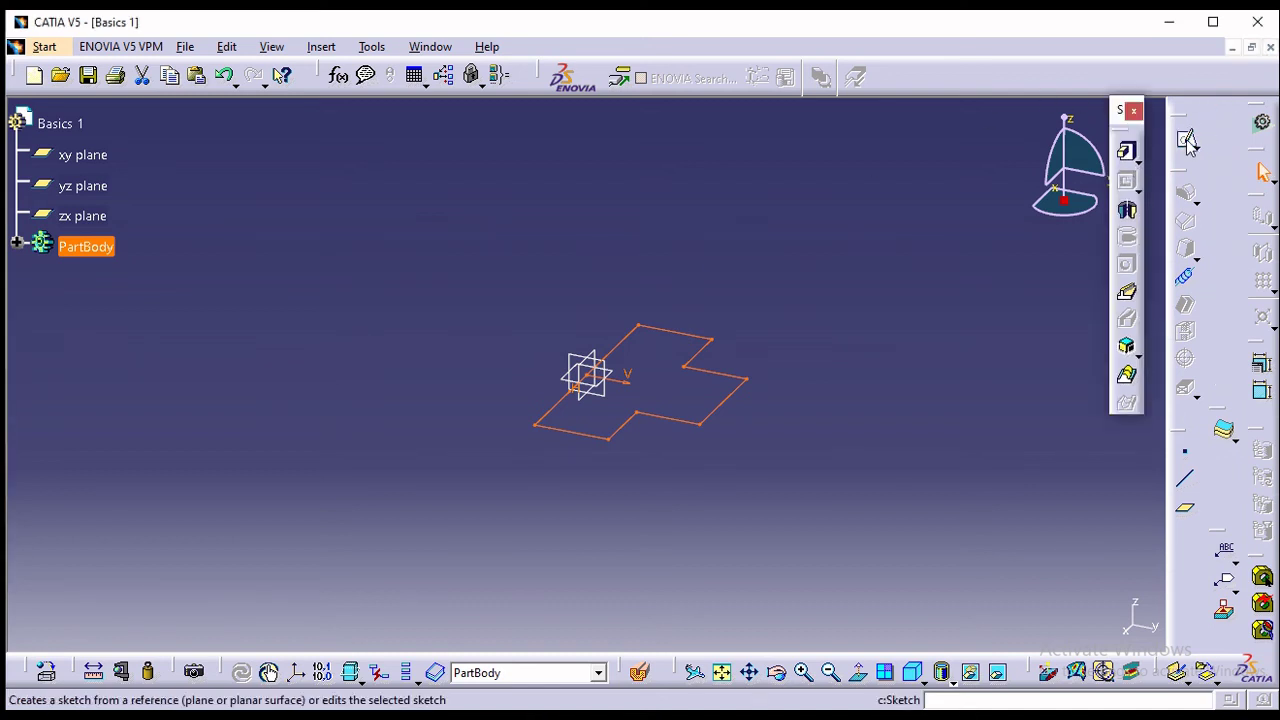
pyautogui.click(1128, 152)
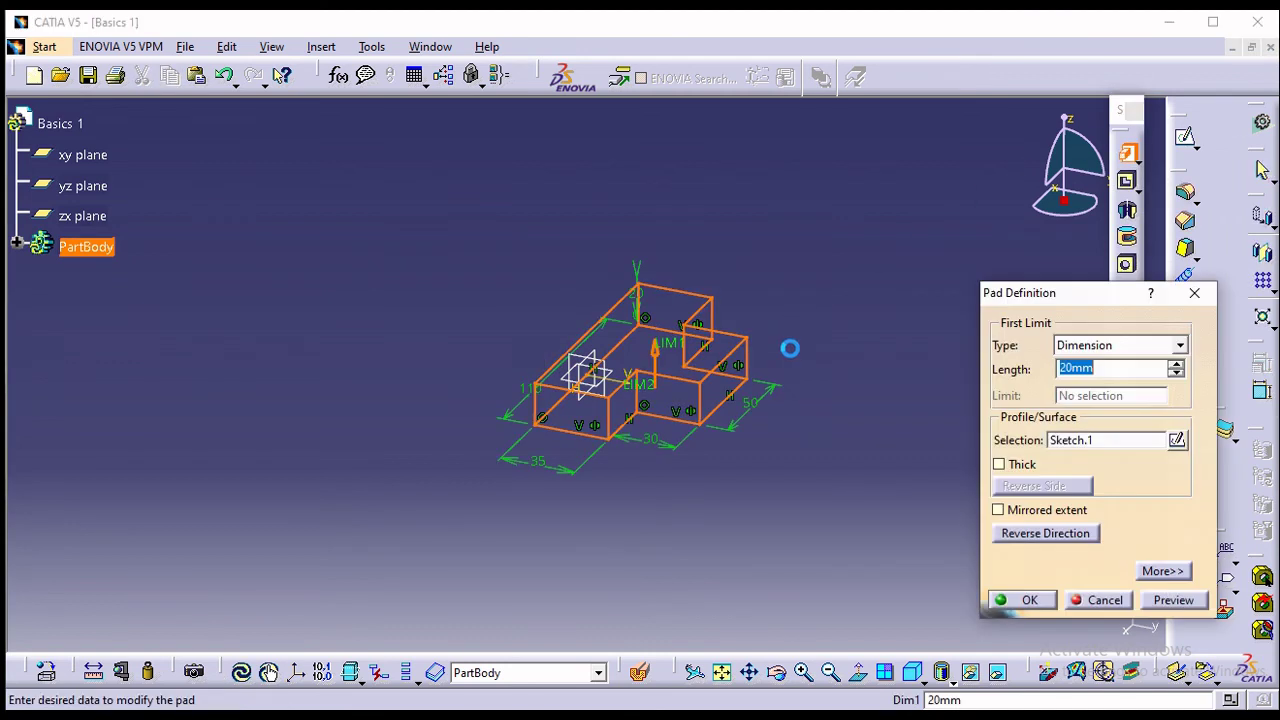
pyautogui.click(655, 362)
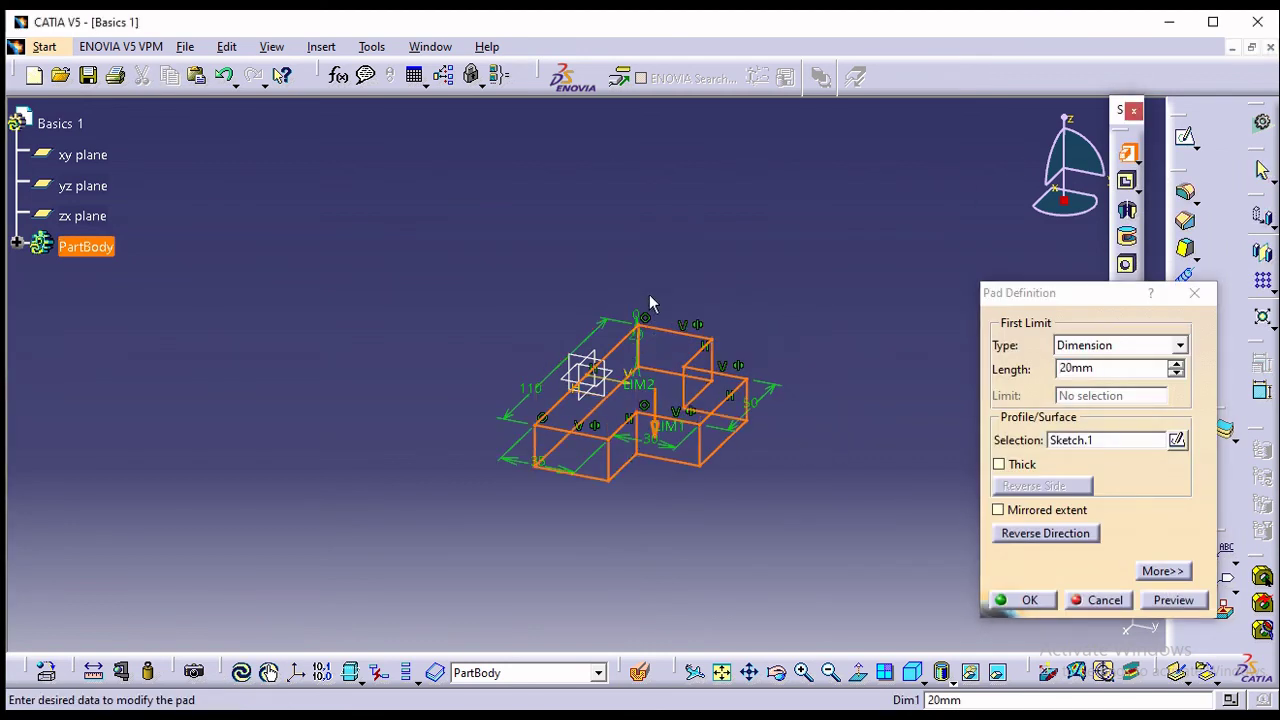
pyautogui.click(657, 430)
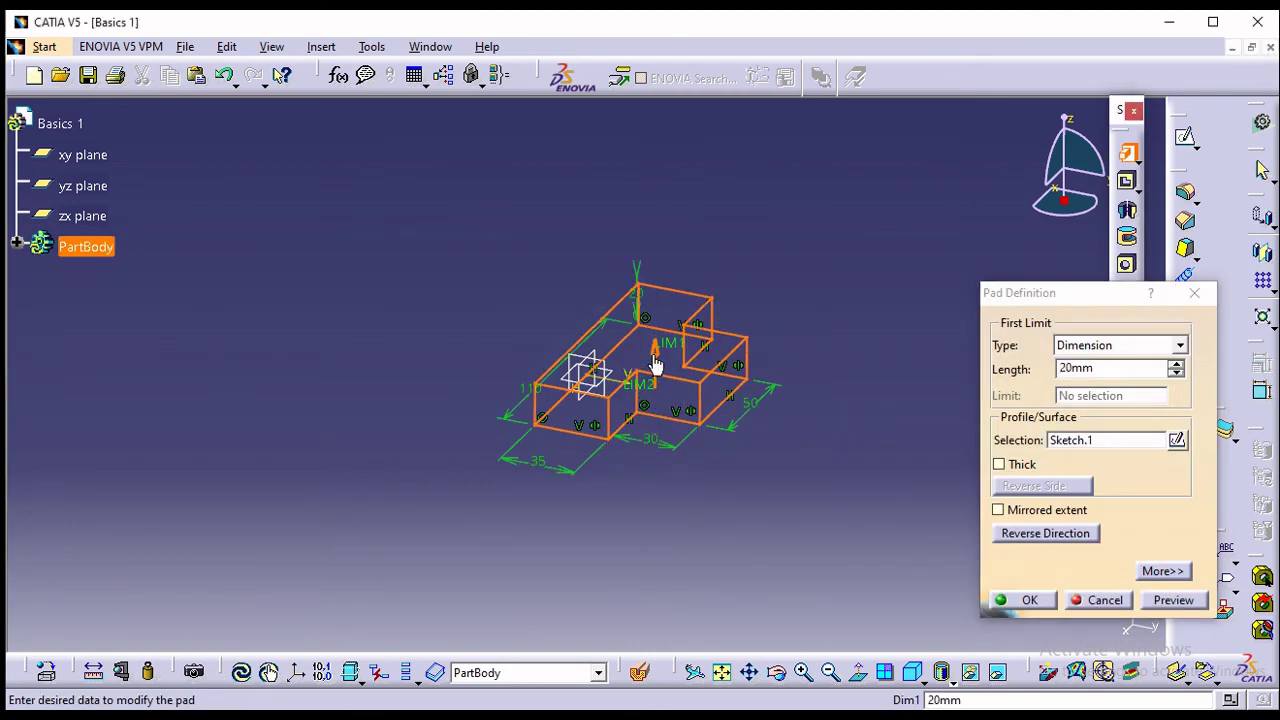
pyautogui.click(655, 362)
pyautogui.click(657, 432)
pyautogui.click(655, 362)
pyautogui.click(660, 432)
# Preview the pad, set its length to 35 mm and create the solid.
pyautogui.click(1100, 368)
pyautogui.moveTo(1173, 366); pyautogui.dragTo(1001, 369)
pyautogui.click(1173, 599)
pyautogui.write('2')
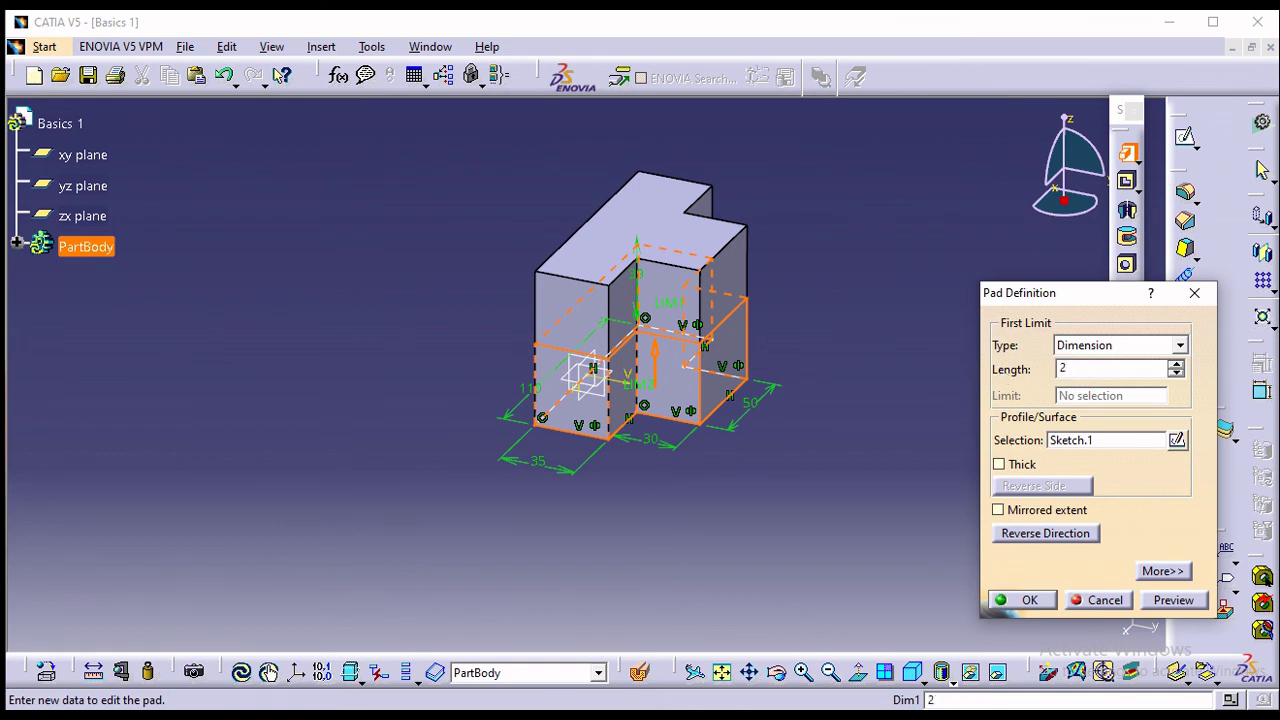
pyautogui.press('Return')
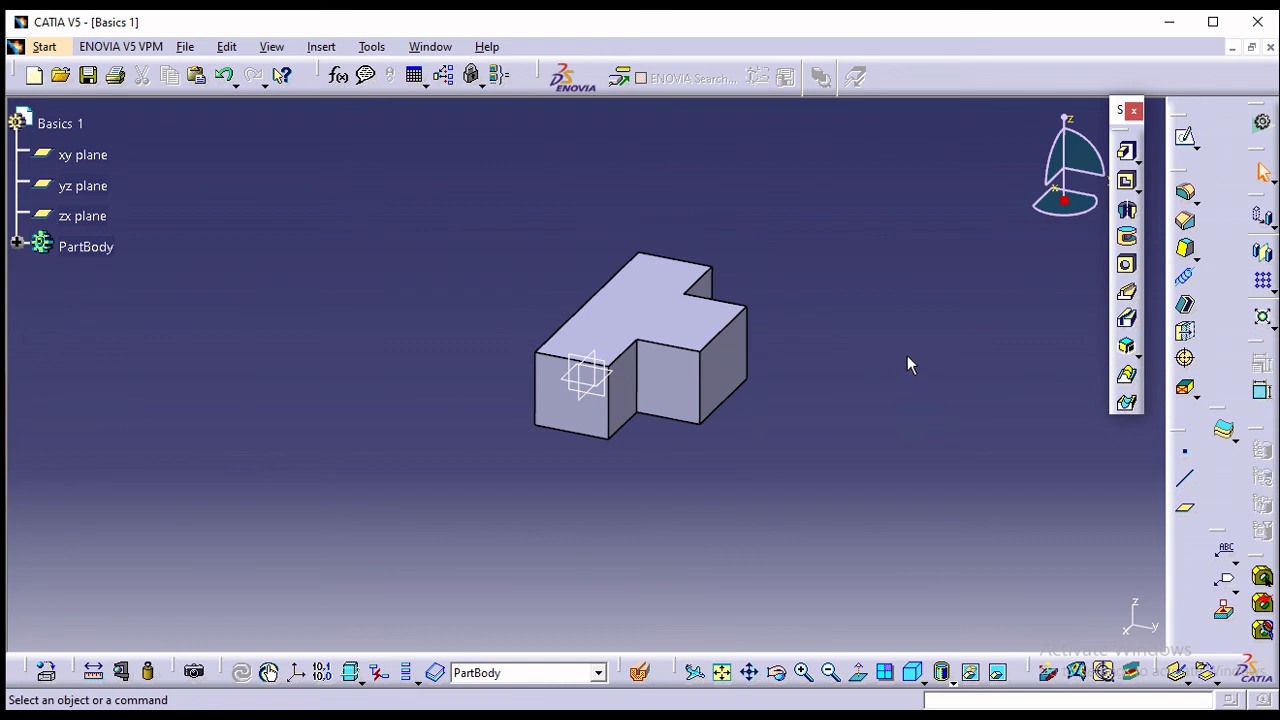
# Open the pad's definition from the expanded PartBody and write the on-screen note "pad - extruder" beside it.
pyautogui.click(17, 243)
pyautogui.doubleClick(98, 278)
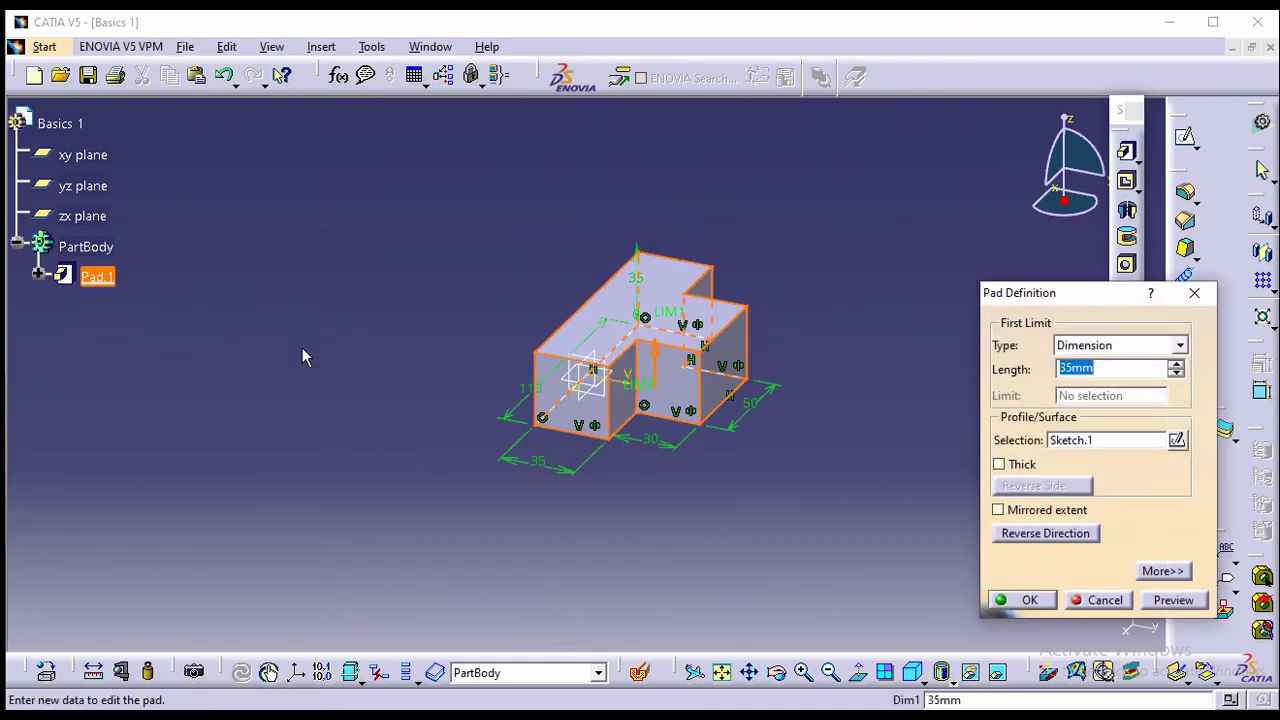
pyautogui.click(253, 257)
pyautogui.write('pad')
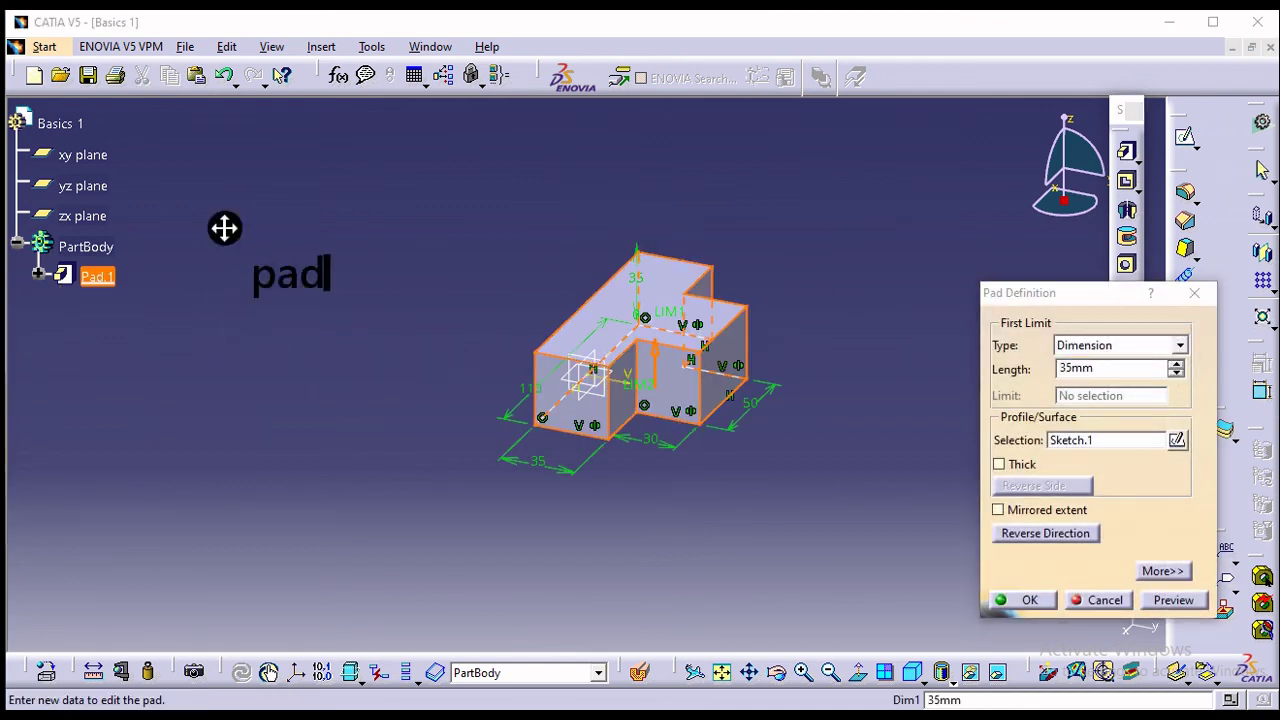
pyautogui.write(' - extruder')
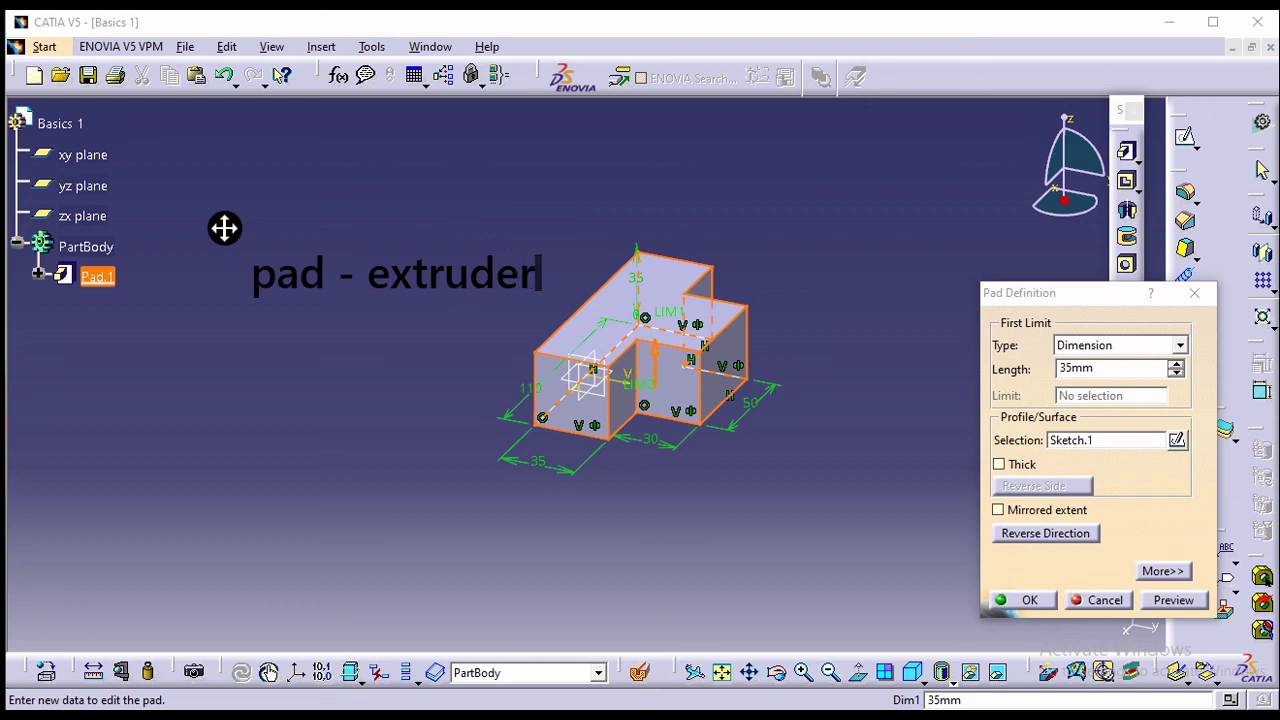
# Erase the entire on-screen note about the pad and close the pad's definition.
pyautogui.press('BackSpace')
pyautogui.press('BackSpace')
pyautogui.press('BackSpace')
pyautogui.press('BackSpace')
pyautogui.press('BackSpace')
pyautogui.press('BackSpace')
pyautogui.press('BackSpace')
pyautogui.press('BackSpace')
pyautogui.press('BackSpace')
pyautogui.press('BackSpace')
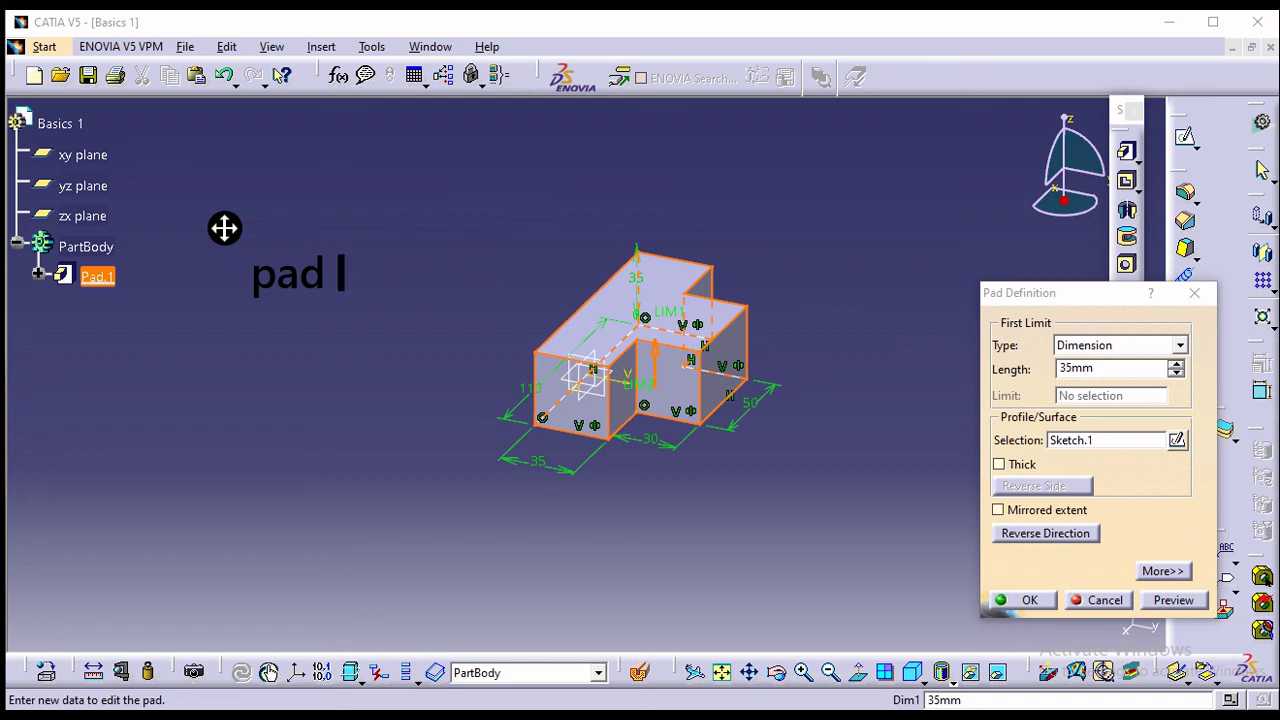
pyautogui.press('BackSpace')
pyautogui.press('BackSpace')
pyautogui.press('BackSpace')
pyautogui.press('BackSpace')
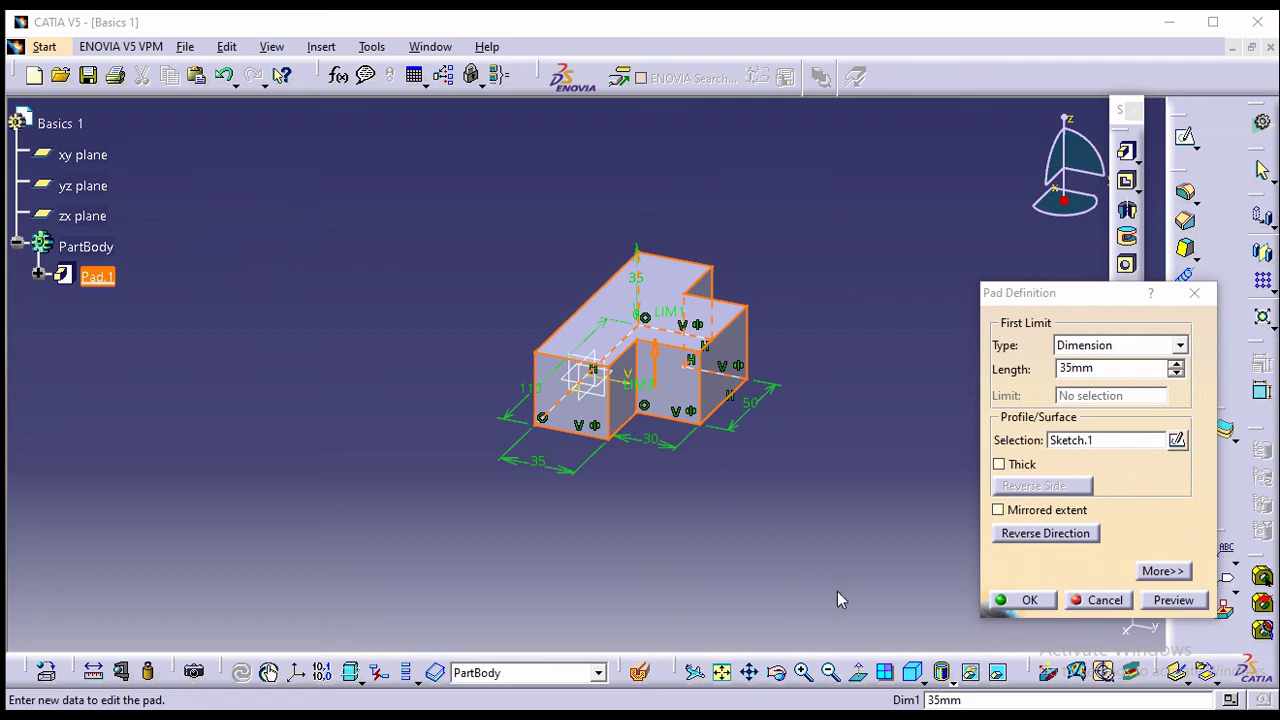
pyautogui.click(1021, 608)
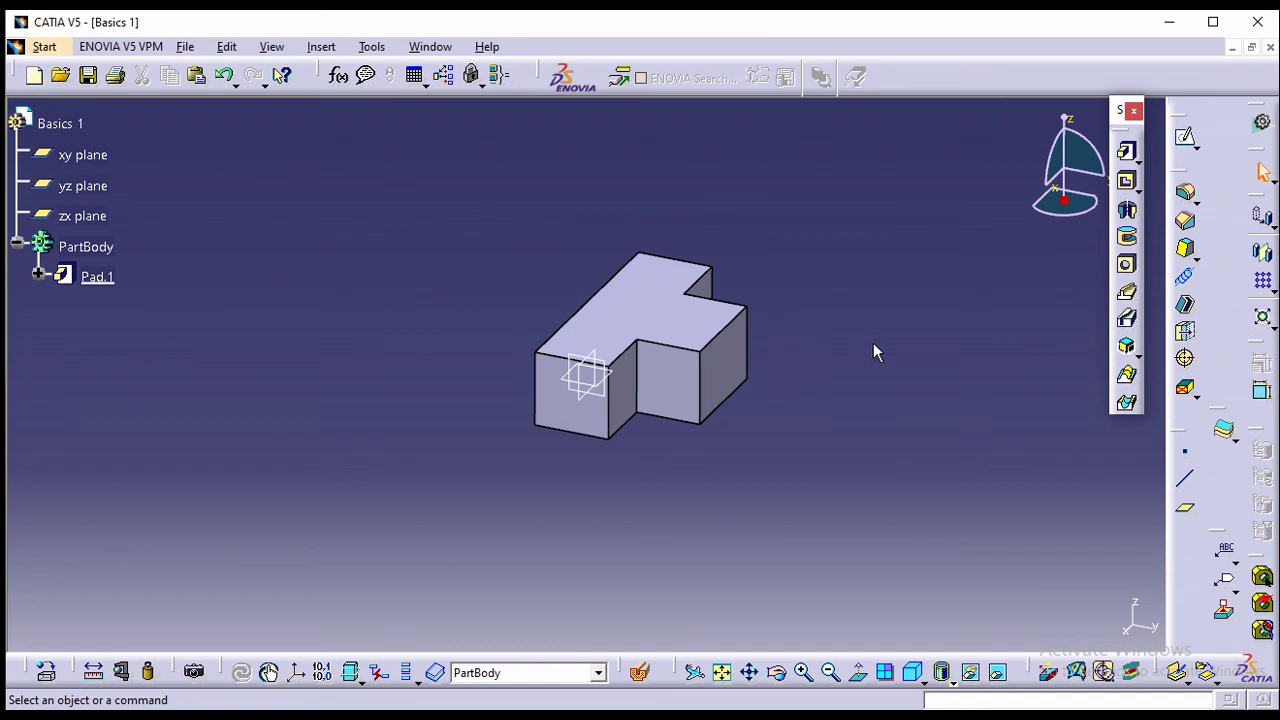
# Save the part as Basics 1.CATPart in the Catia folder.
pyautogui.click(185, 46)
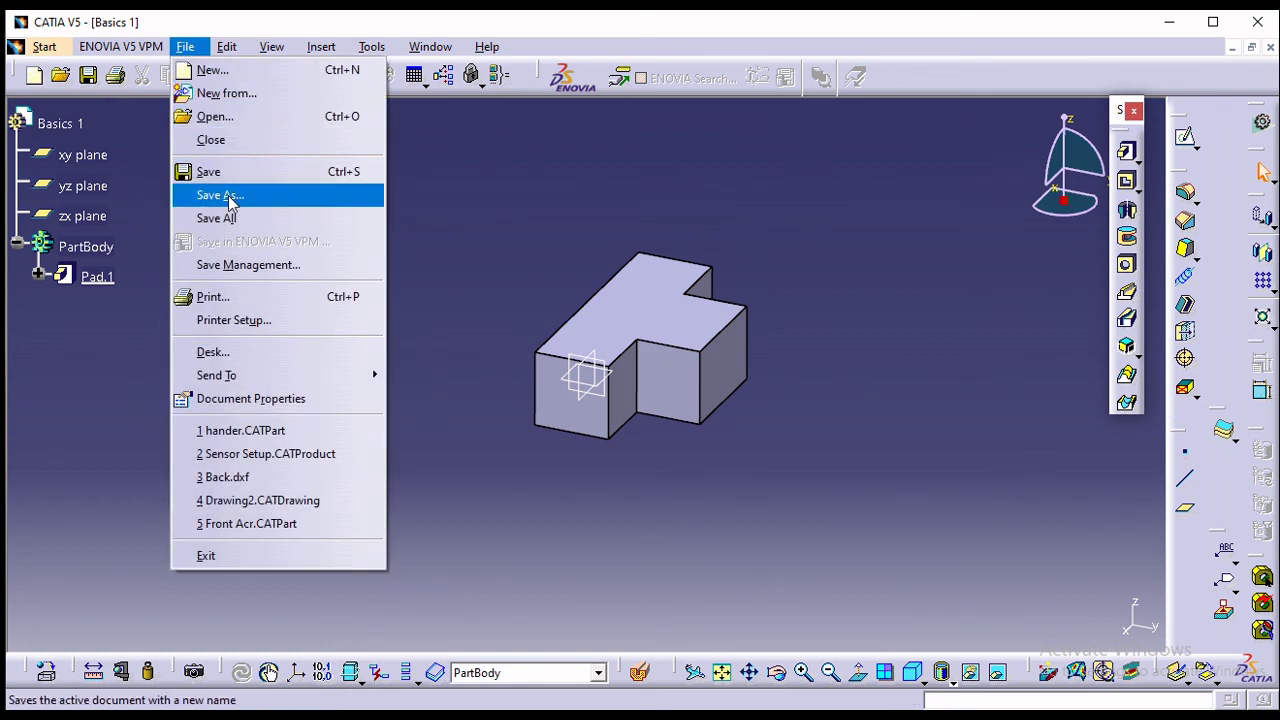
pyautogui.click(230, 197)
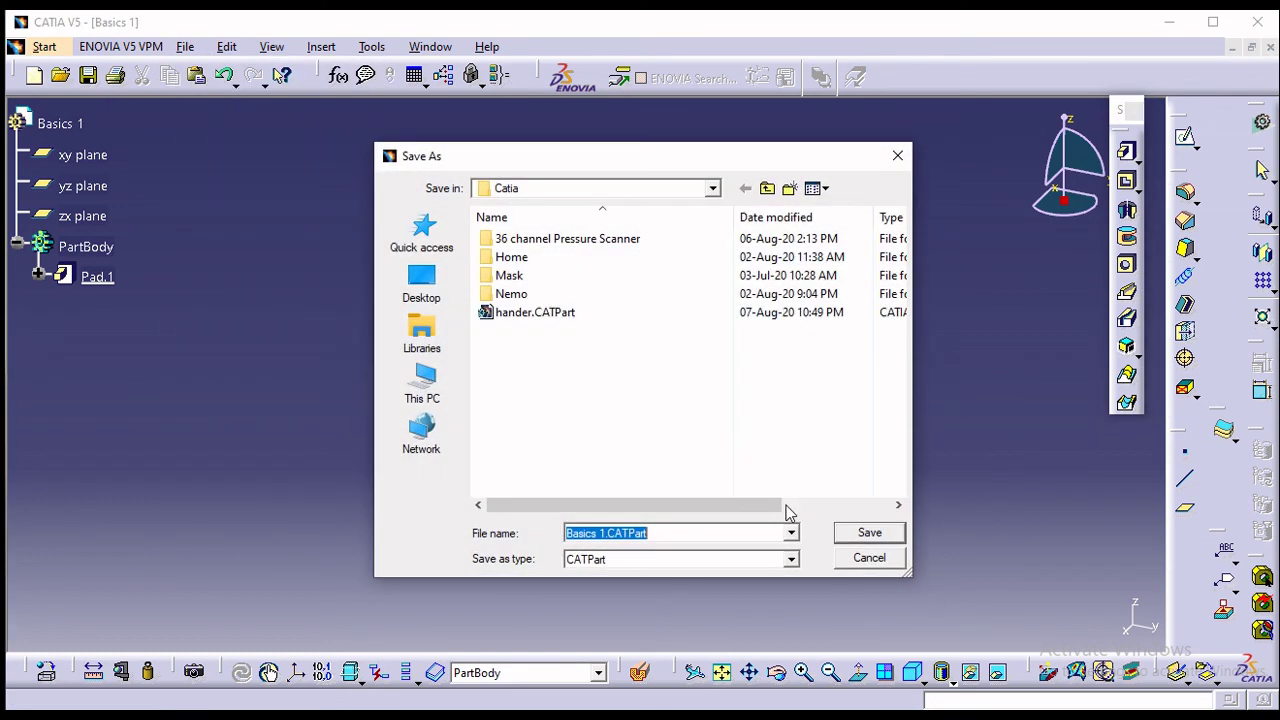
pyautogui.click(852, 540)
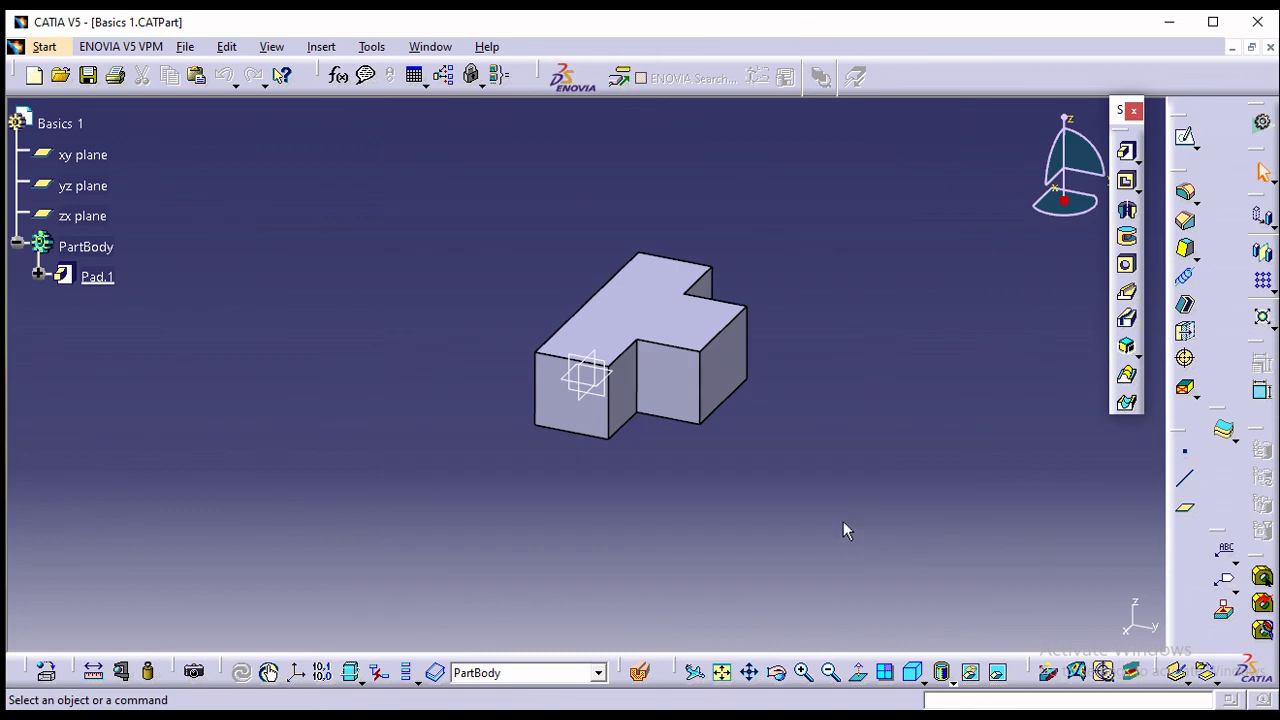